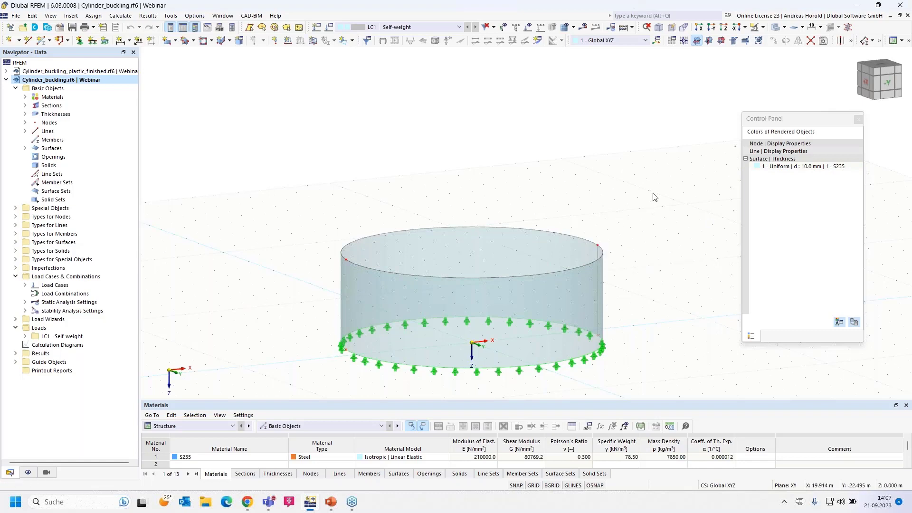
# - Copy the cylindrical shell upward from its base onto its top rim to form a second ring
pyautogui.moveTo(652, 193); pyautogui.dragTo(273, 297)
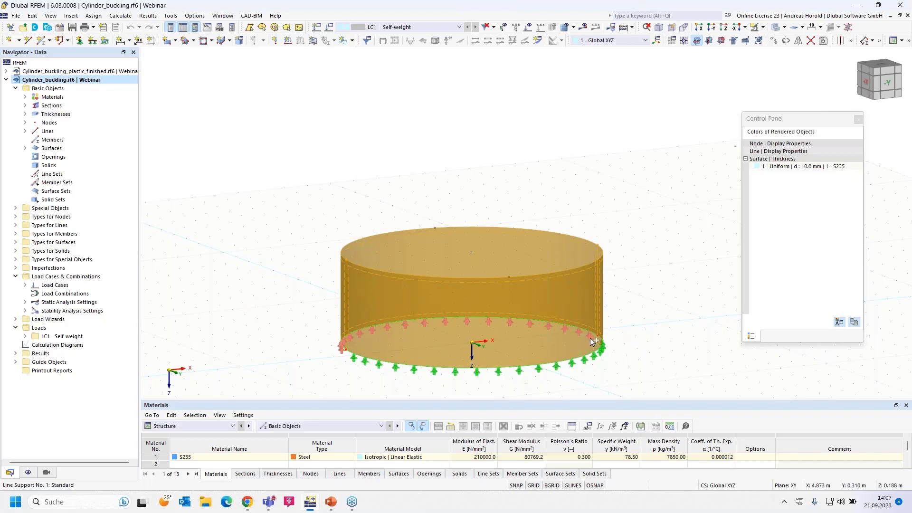
pyautogui.moveTo(600, 338); pyautogui.dragTo(601, 246)
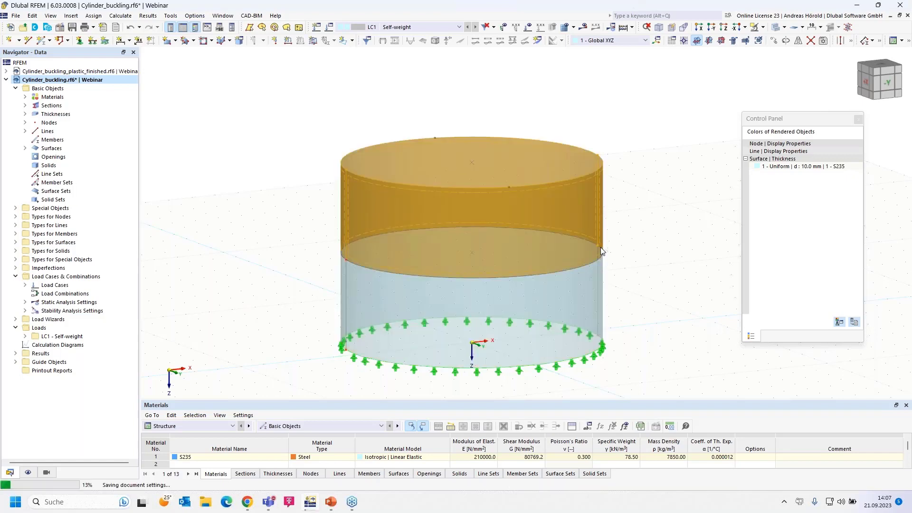
pyautogui.click(618, 202)
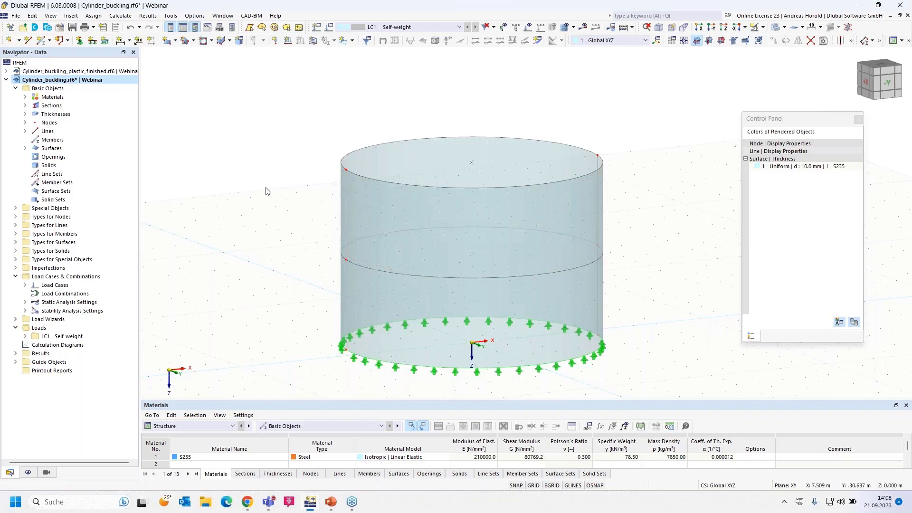
# - Assign a new uniform 8 mm S235 thickness to the two surfaces of the upper ring
pyautogui.moveTo(265, 188)
pyautogui.mouseDown()
pyautogui.moveTo(670, 91)
pyautogui.moveTo(609, 136)
pyautogui.moveTo(266, 205)
pyautogui.mouseUp()
pyautogui.click(292, 211)
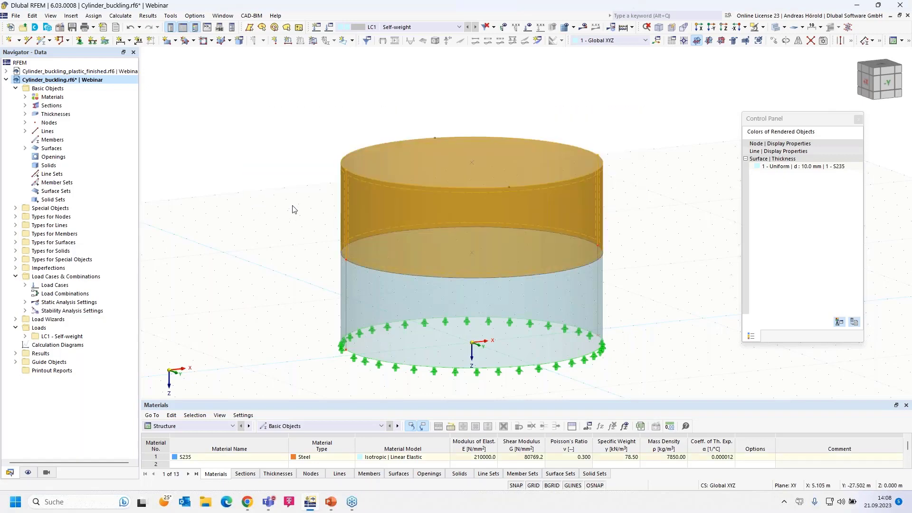
pyautogui.doubleClick(366, 208)
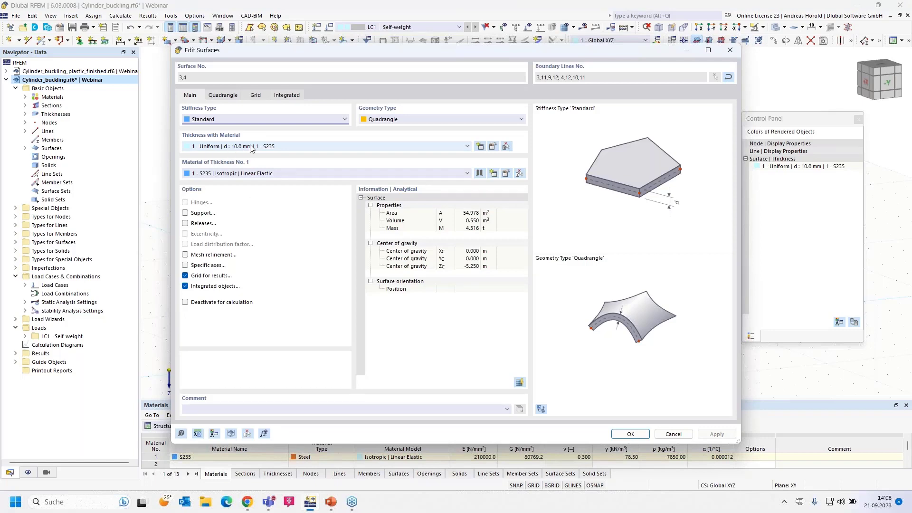
pyautogui.click(480, 147)
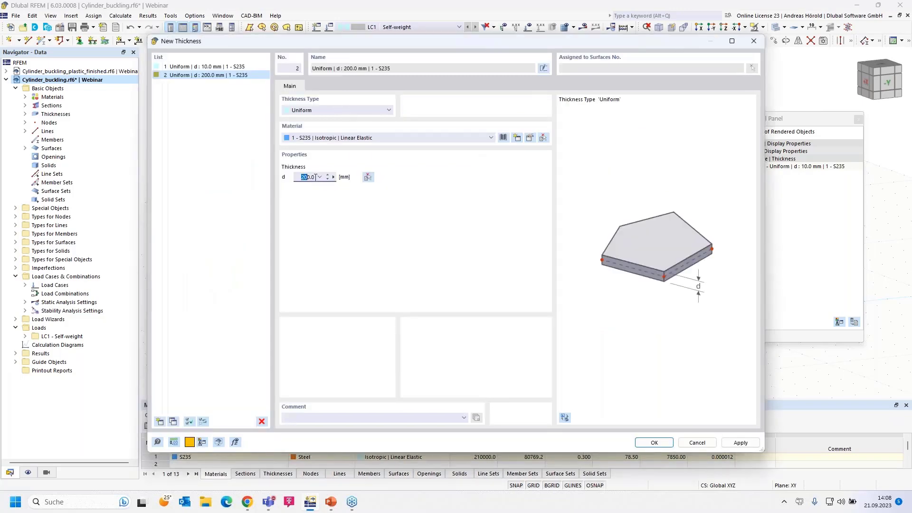
pyautogui.write('8')
pyautogui.click(652, 443)
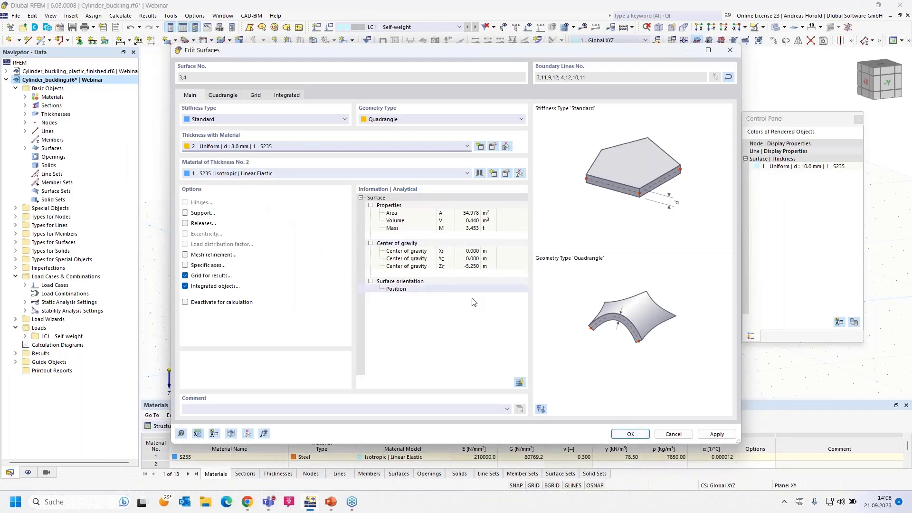
pyautogui.click(631, 435)
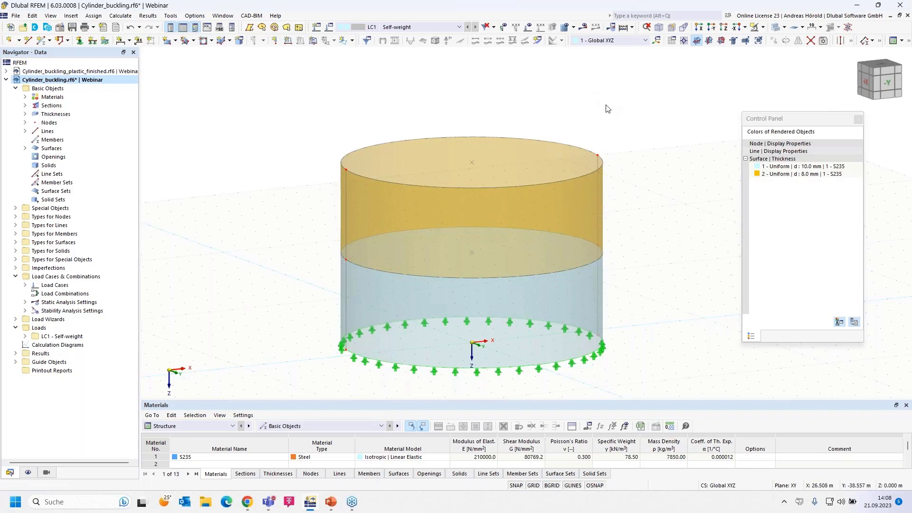
# - Set up a copy of the cylinder's top rim lines with a displacement of -3 m in Z
pyautogui.moveTo(301, 199); pyautogui.dragTo(625, 96)
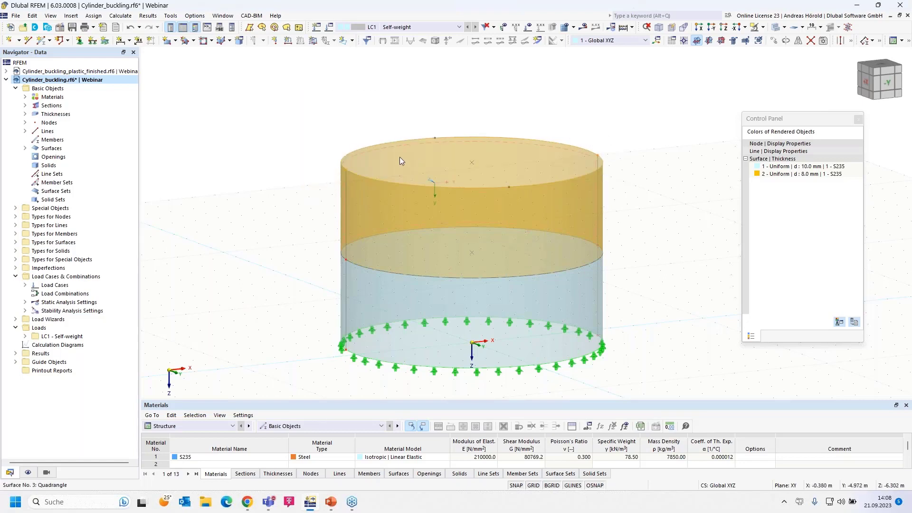
pyautogui.click(774, 42)
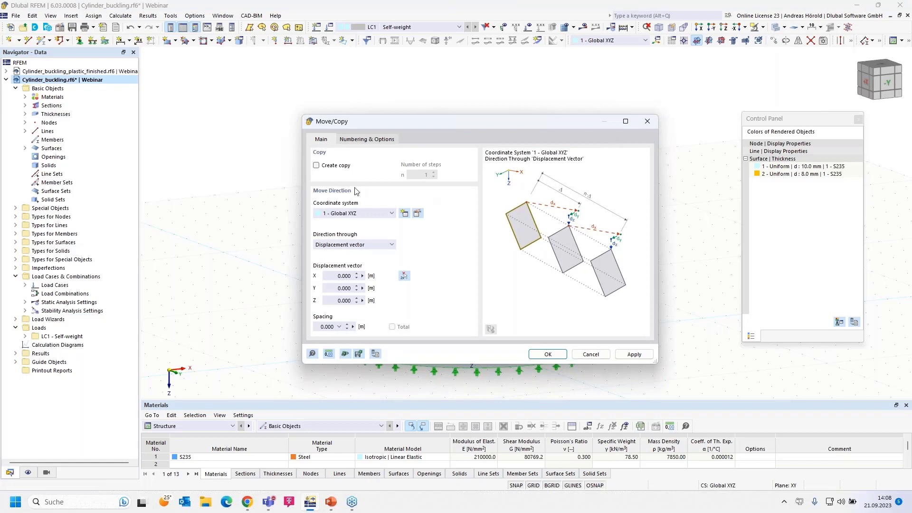
pyautogui.click(316, 165)
pyautogui.click(370, 306)
pyautogui.write('-3')
# - Enable step links for the rim copy and have the lines linked with surfaces
pyautogui.click(360, 139)
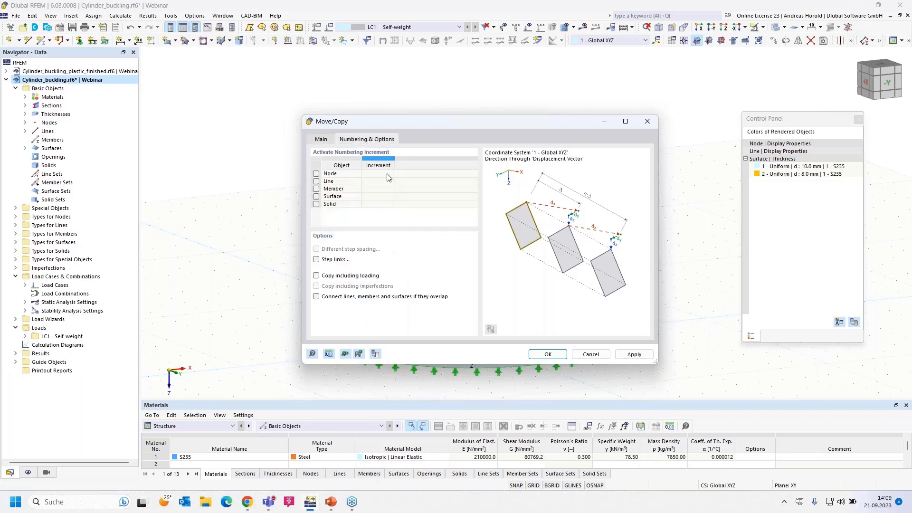
pyautogui.click(317, 260)
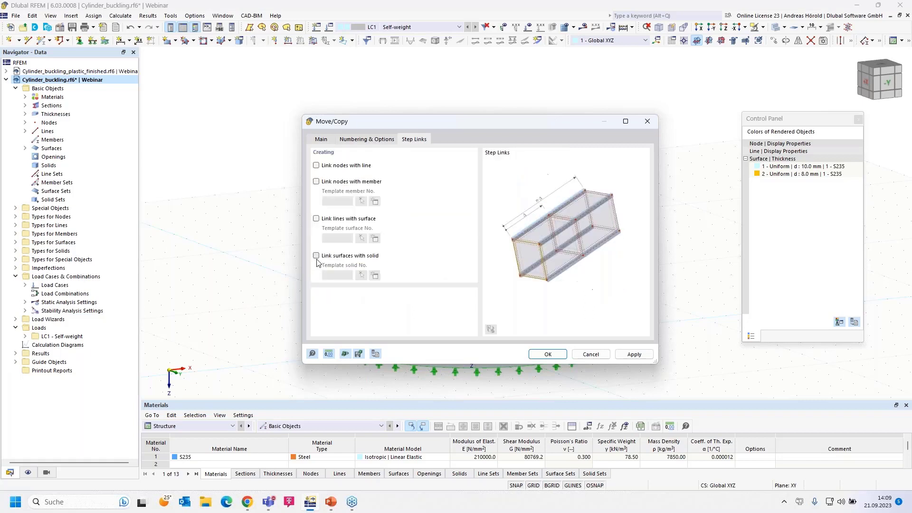
pyautogui.click(317, 219)
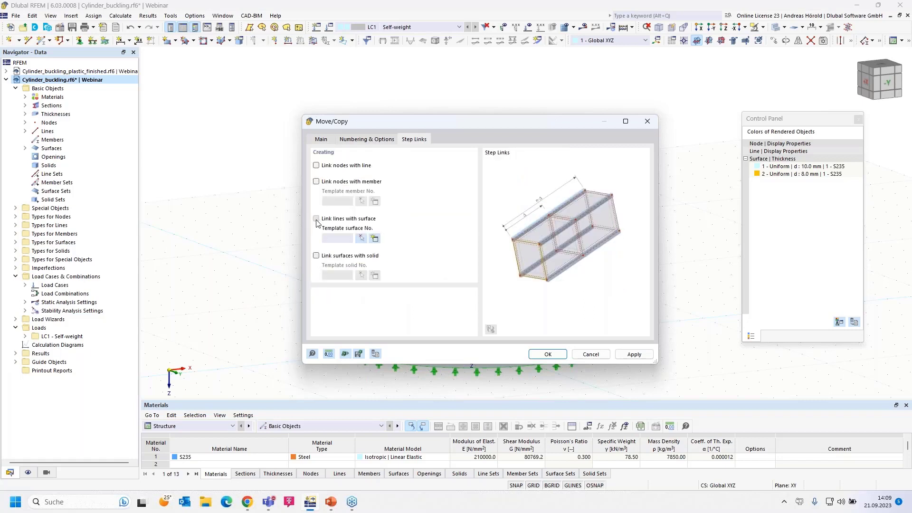
# - Define the template surface with a new uniform 6 mm S235 thickness and create the third ring
pyautogui.click(375, 238)
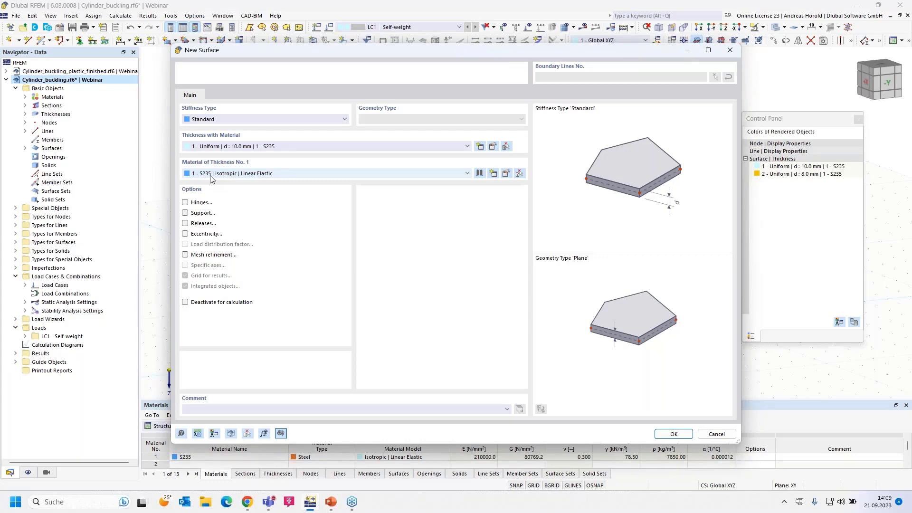
pyautogui.click(481, 146)
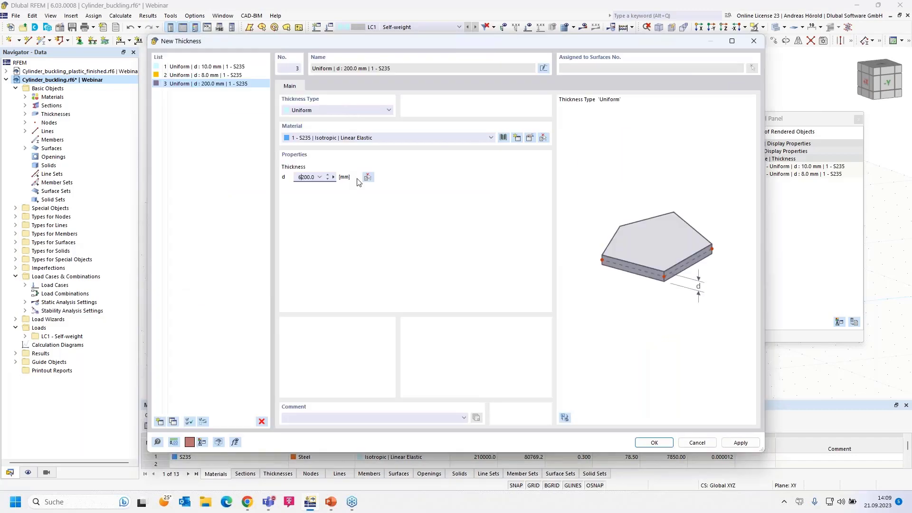
pyautogui.press('BackSpace')
pyautogui.click(657, 444)
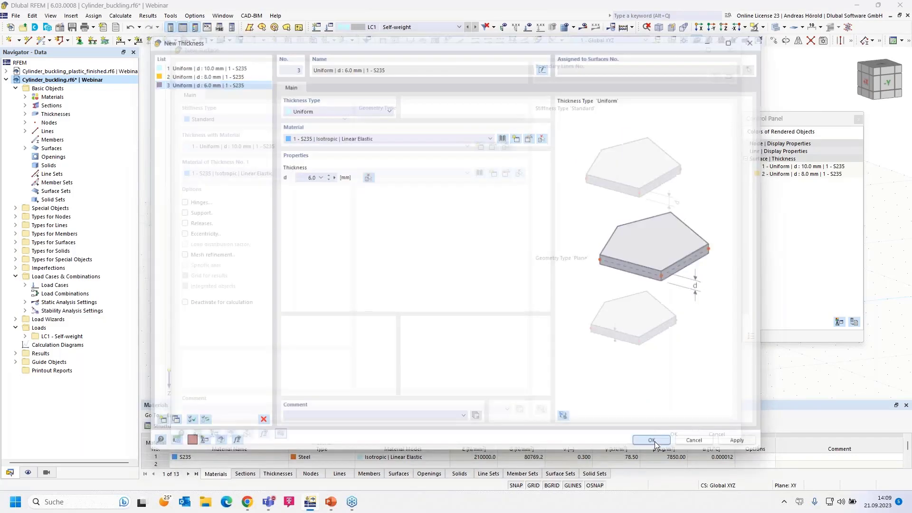
pyautogui.click(664, 433)
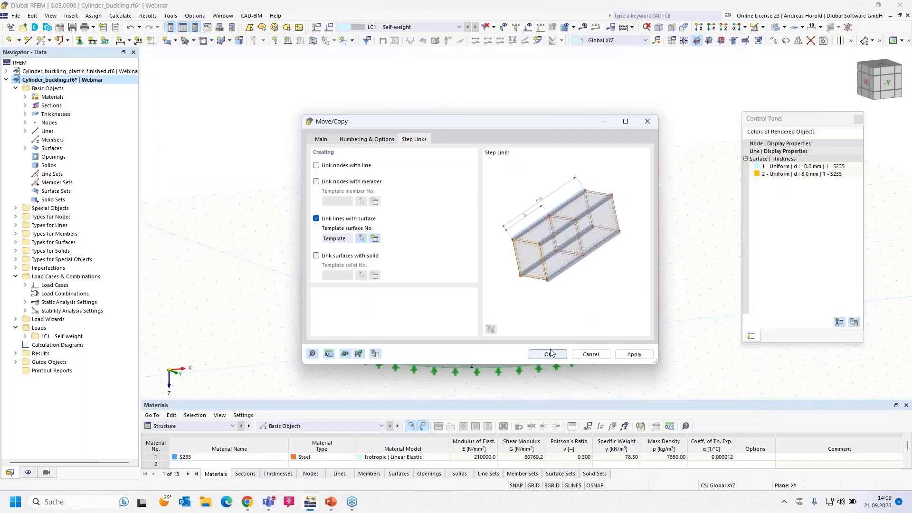
pyautogui.click(548, 356)
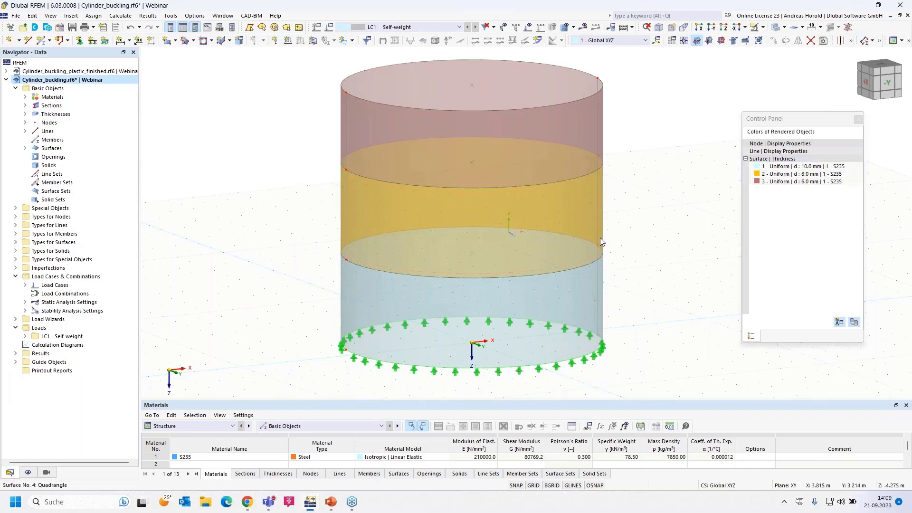
# - Assign a new line support to the cylinder's top rim lines, using Local xyz coordinates with translation in z released
pyautogui.moveTo(298, 124); pyautogui.dragTo(659, 92)
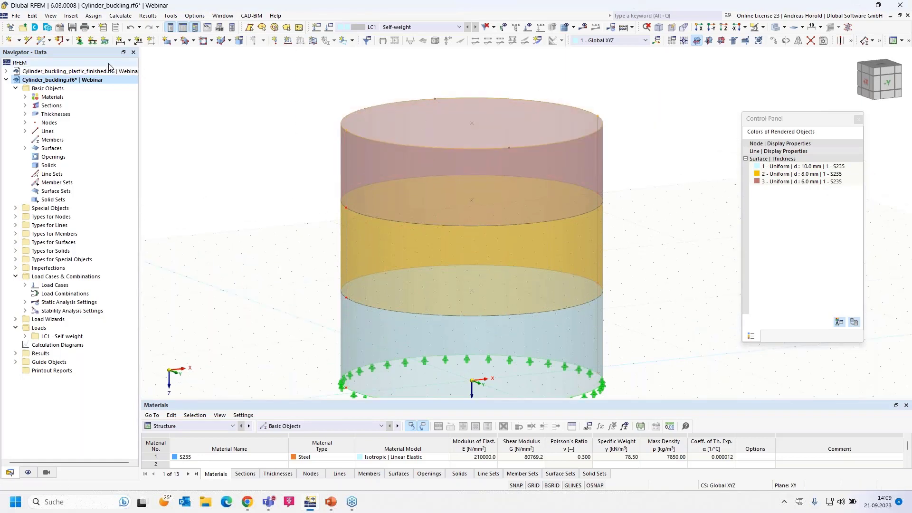
pyautogui.click(92, 41)
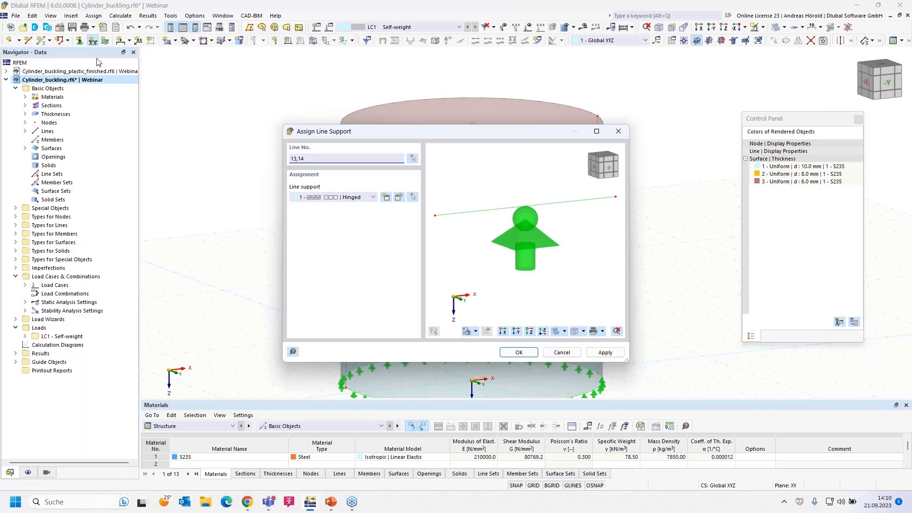
pyautogui.click(387, 198)
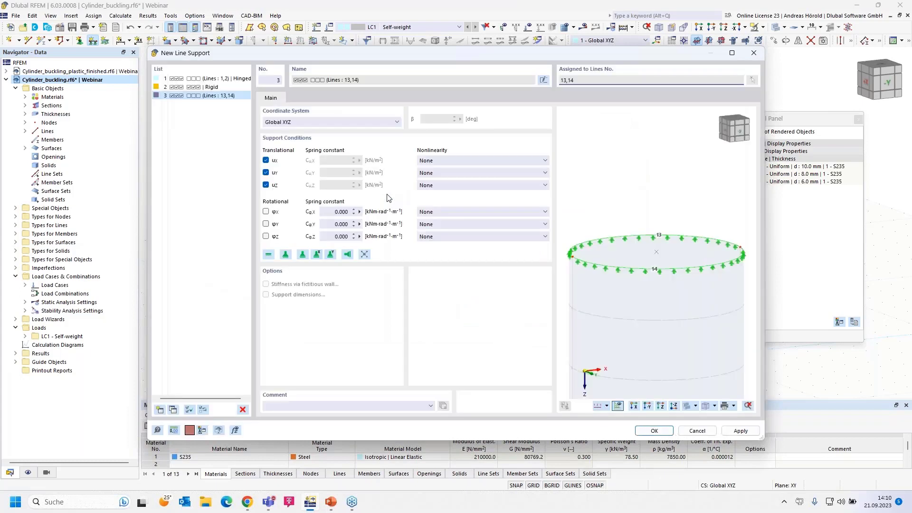
pyautogui.click(266, 186)
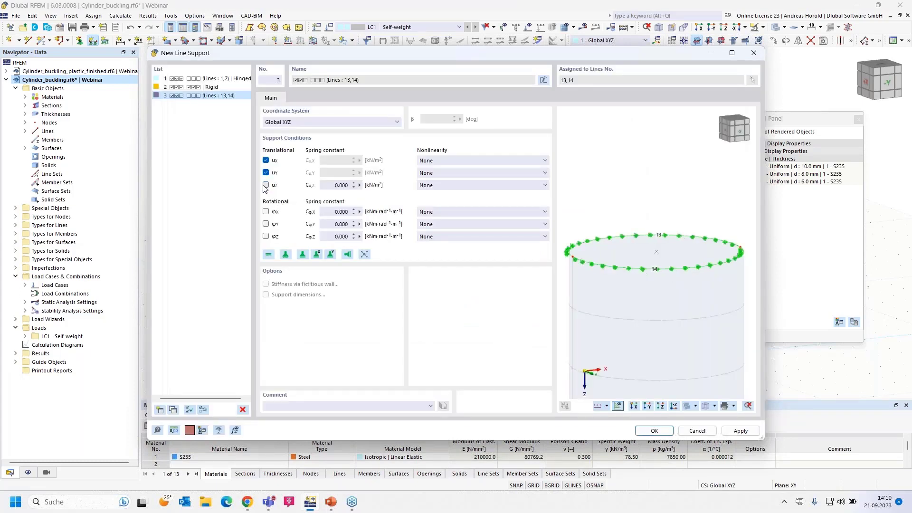
pyautogui.click(294, 124)
pyautogui.click(294, 131)
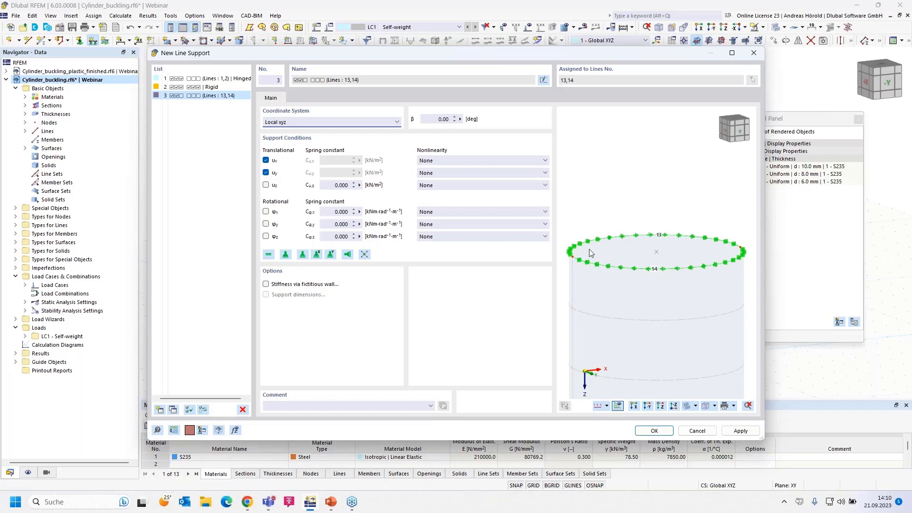
pyautogui.moveTo(616, 252); pyautogui.dragTo(612, 198, button='middle')
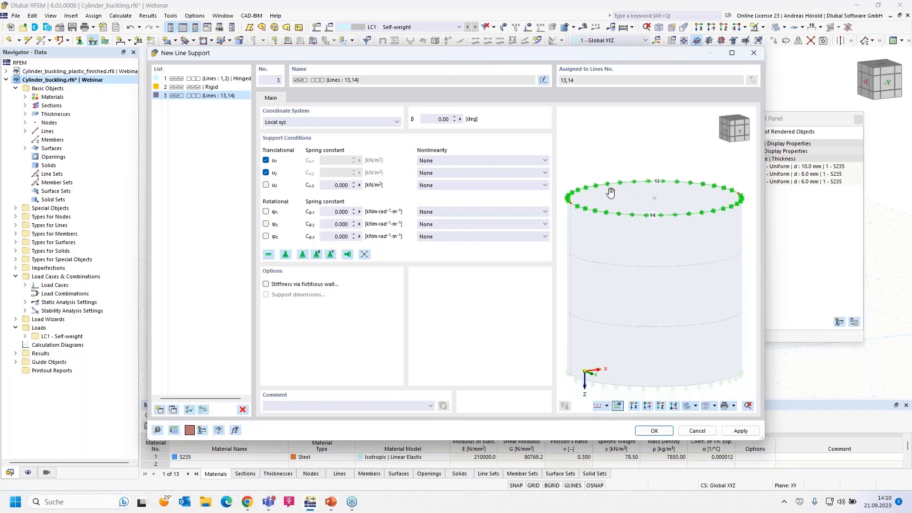
pyautogui.click(651, 431)
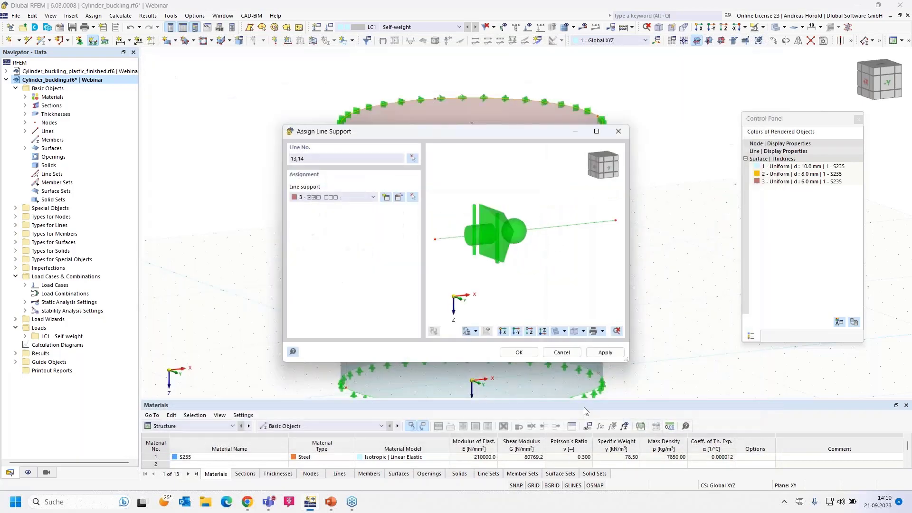
pyautogui.click(517, 350)
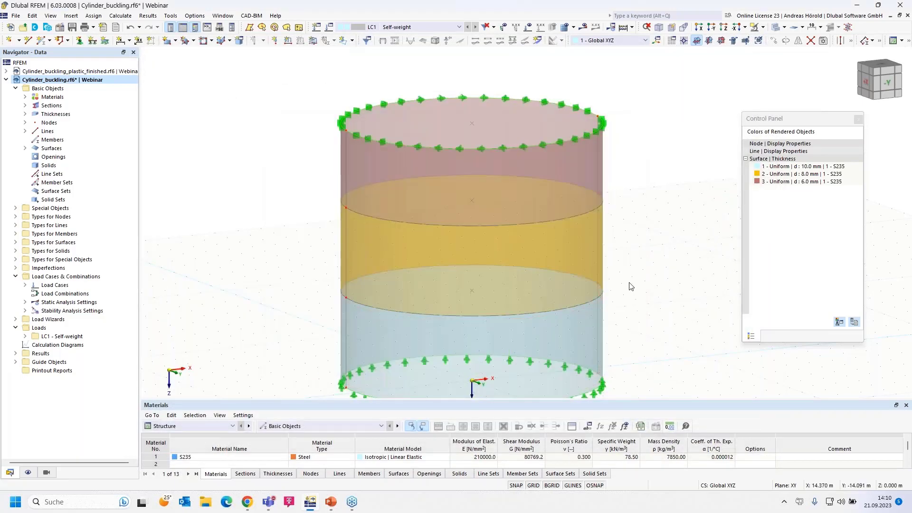
# - Create a new surface load in LC1 and assign it to all cylinder surfaces, 1-6
pyautogui.scroll(-1, 630, 285)
pyautogui.moveTo(630, 284); pyautogui.dragTo(598, 255, button='middle')
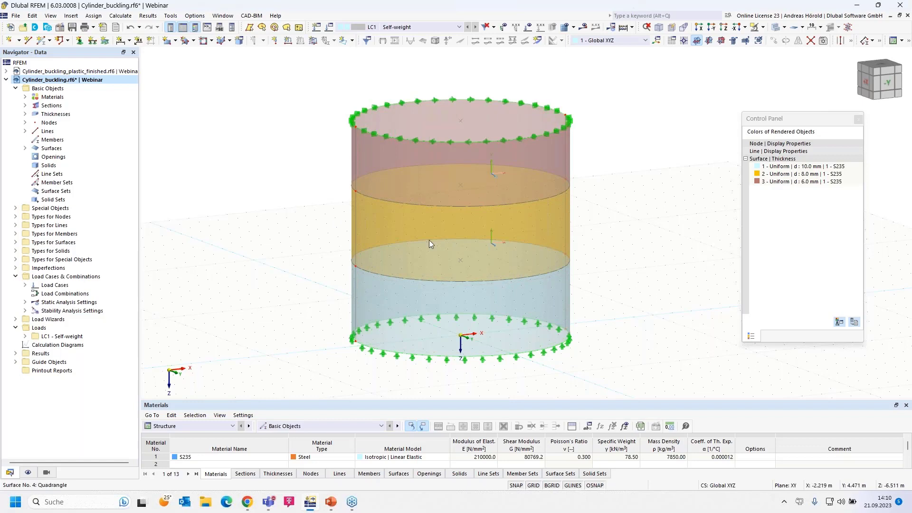
pyautogui.click(312, 41)
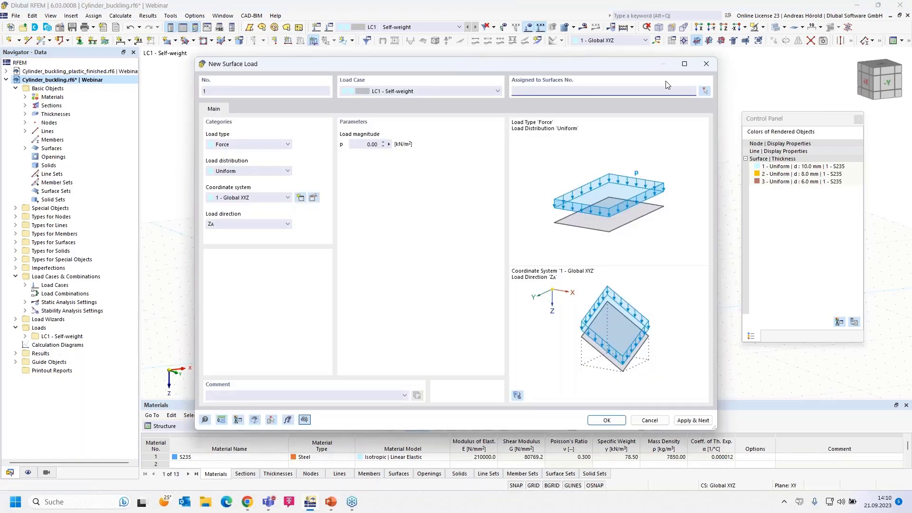
pyautogui.click(706, 90)
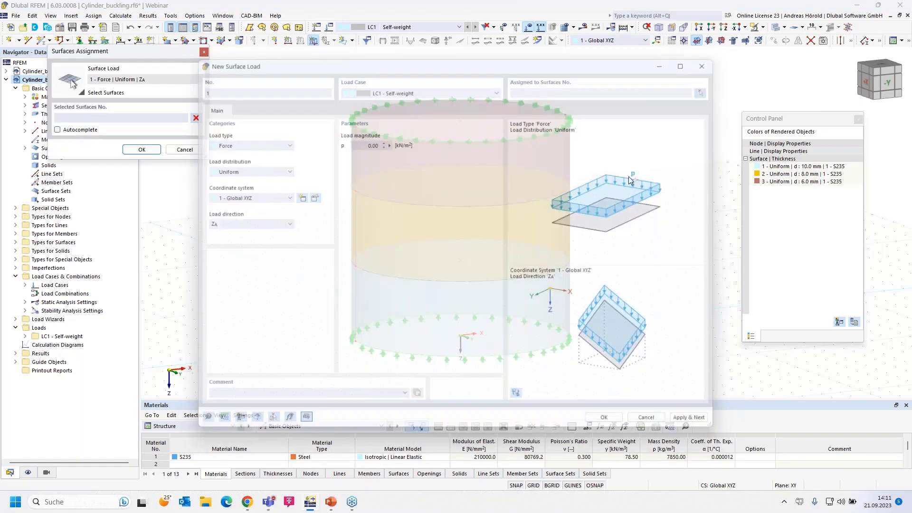
pyautogui.moveTo(323, 375); pyautogui.dragTo(656, 79)
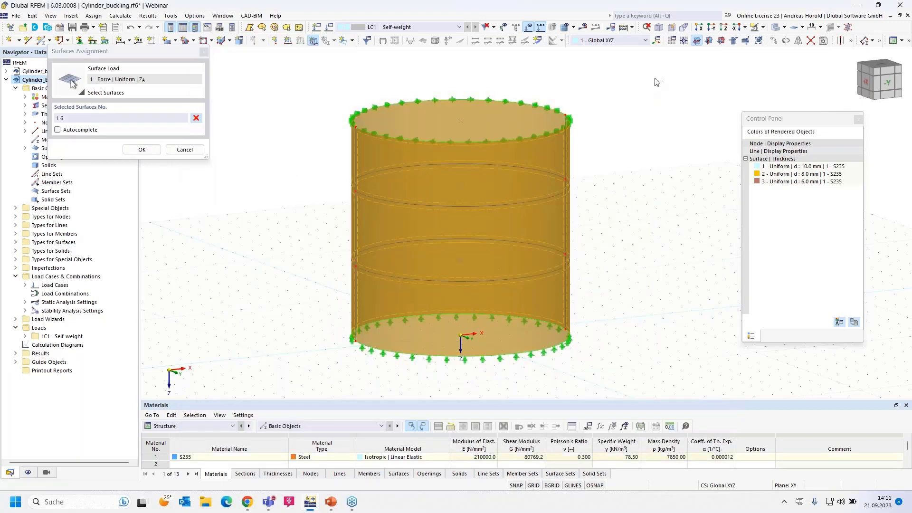
pyautogui.click(142, 149)
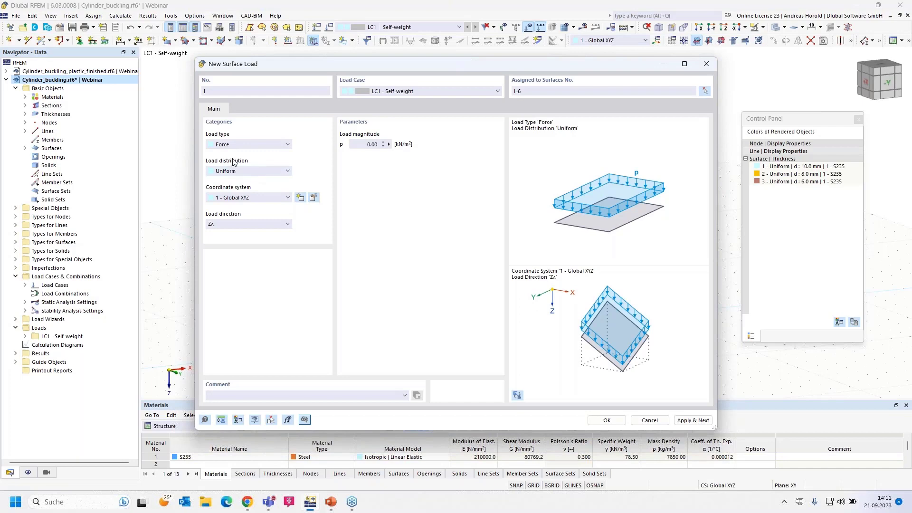
# - Set the surface load's distribution to Varying in Z and its coordinate system to Local xyz
pyautogui.click(240, 170)
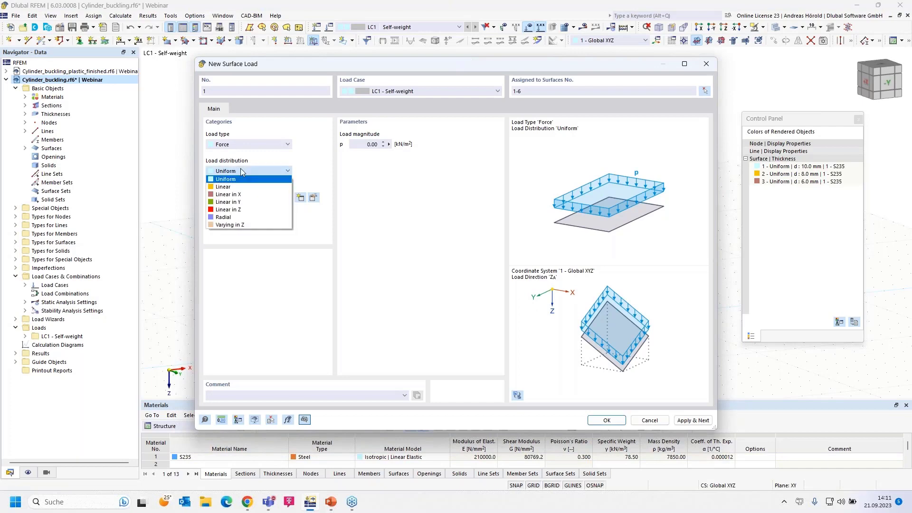
pyautogui.click(255, 226)
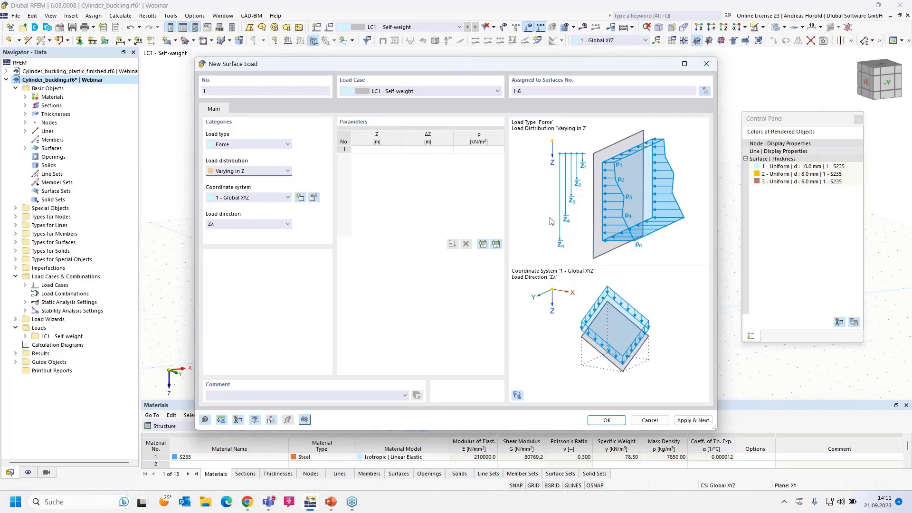
pyautogui.click(228, 200)
pyautogui.click(229, 207)
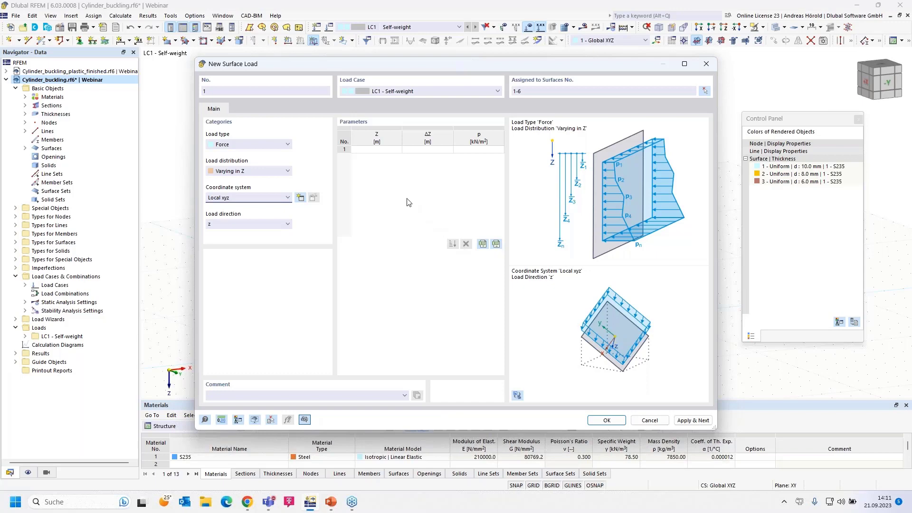
# - Enter the first two load points: Z -10 m with p 0 kN/m², and Z -9.2 m with p -8 kN/m²
pyautogui.click(371, 150)
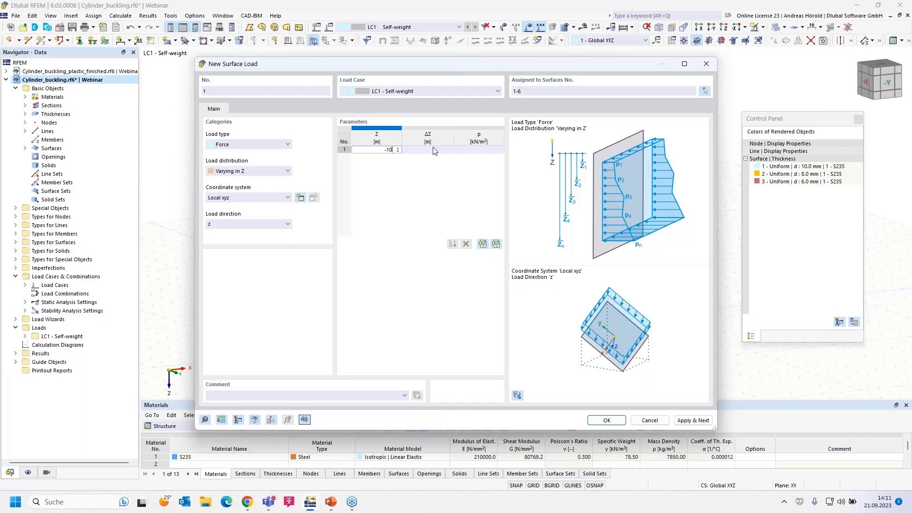
pyautogui.click(475, 150)
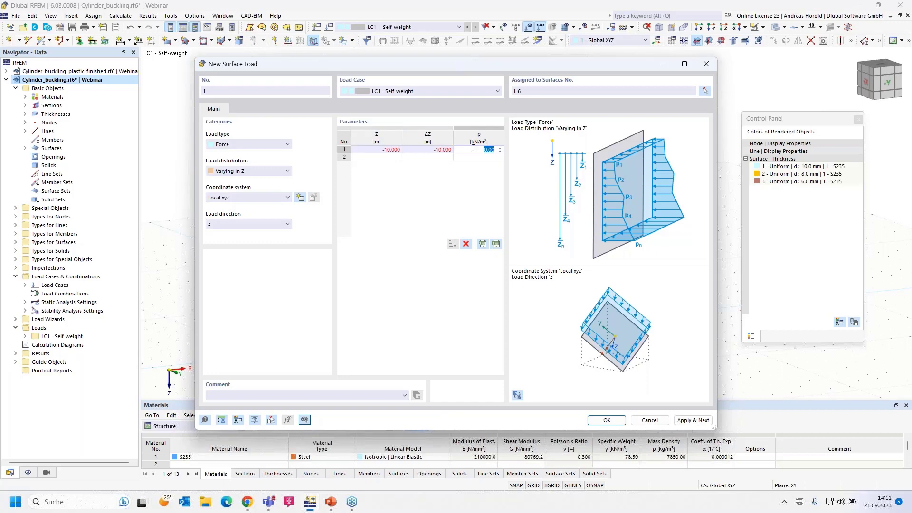
pyautogui.click(393, 157)
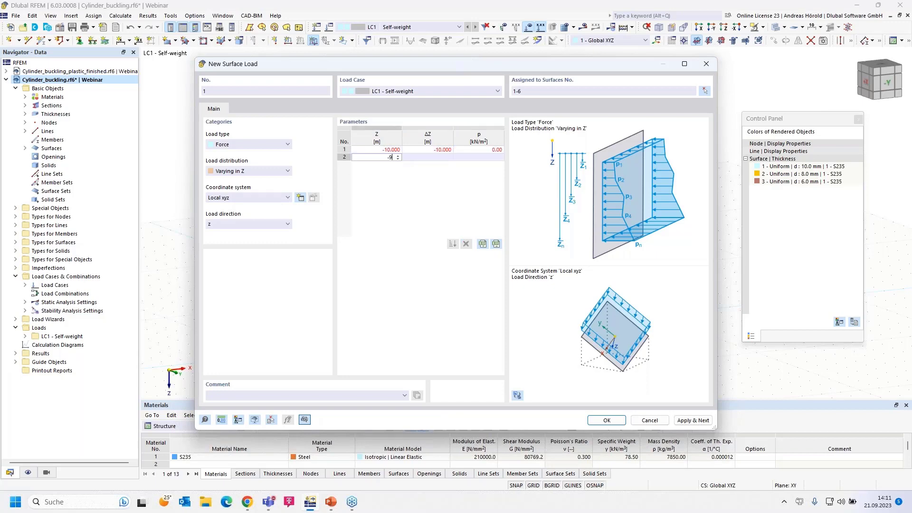
pyautogui.write('-9.2')
pyautogui.press('Tab')
pyautogui.press('Tab')
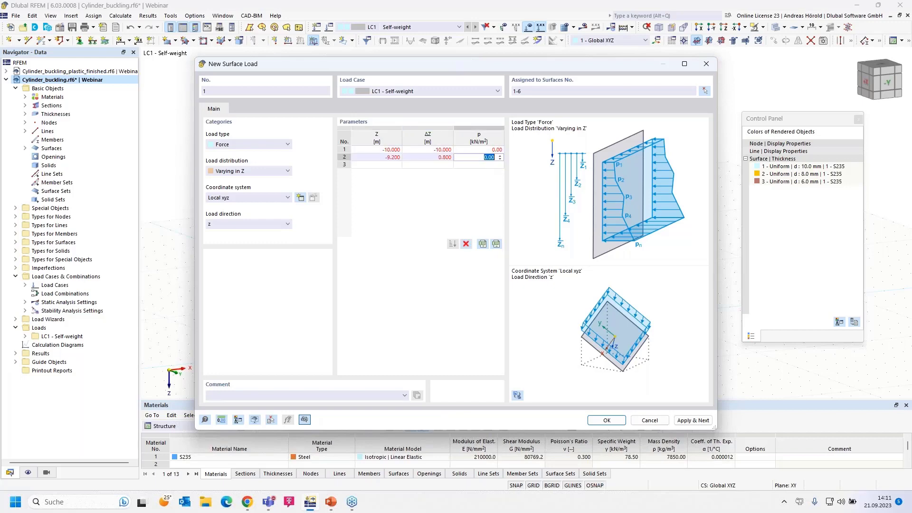
pyautogui.write('-8')
# - Add a third load point at Z 0 m with p -8 kN/m² and create the surface load
pyautogui.click(399, 165)
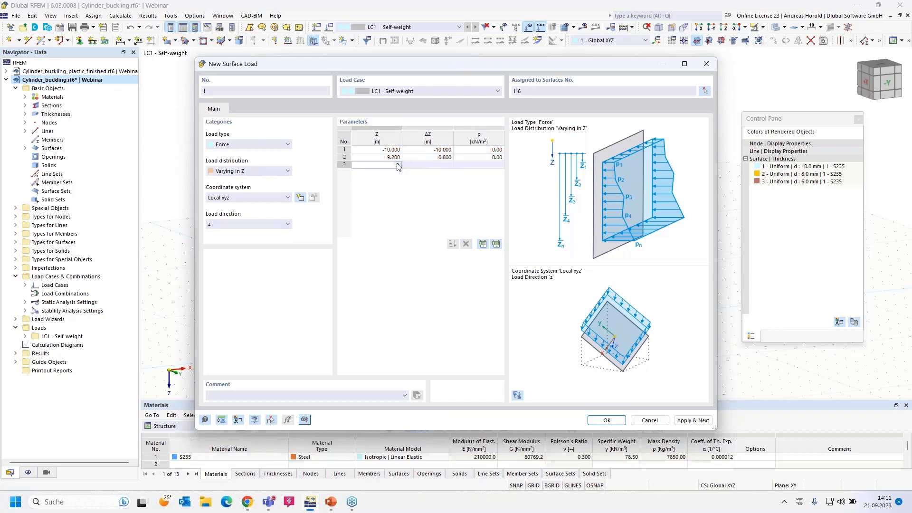
pyautogui.write('0')
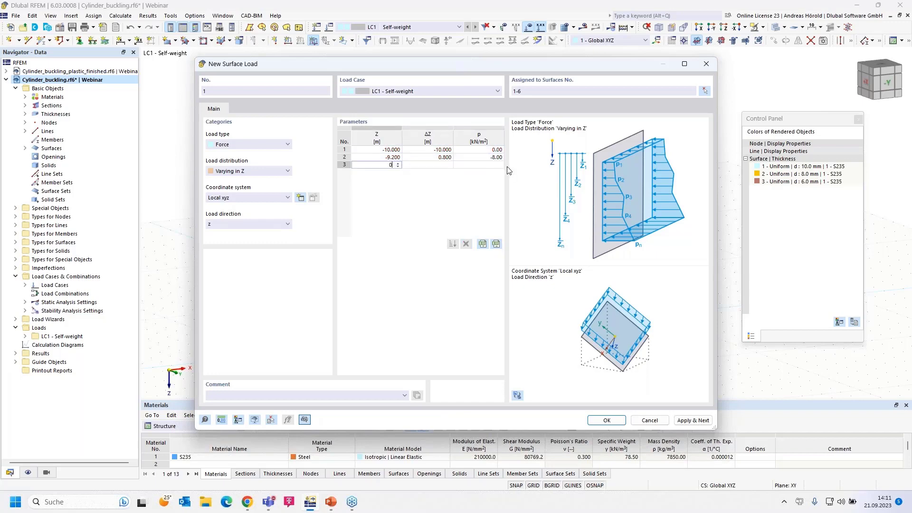
pyautogui.press('Tab')
pyautogui.press('Tab')
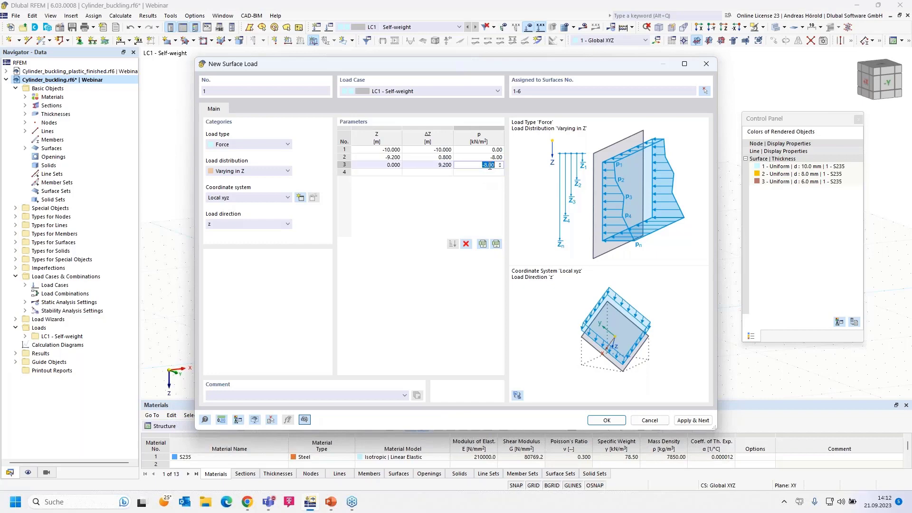
pyautogui.click(607, 422)
pyautogui.click(607, 422)
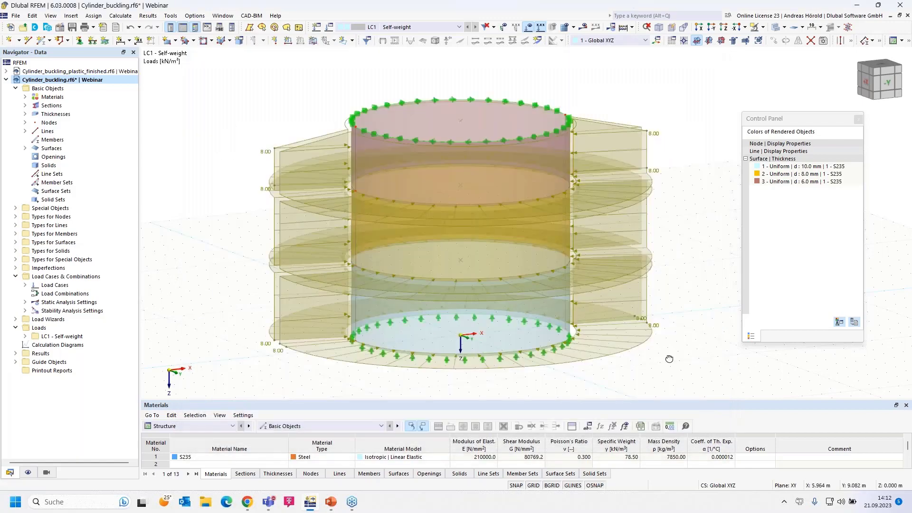
# - Examine the surface load from the side, compare it with the system sketch on the PowerPoint slide, and return to RFEM
pyautogui.keyDown('ctrl'); pyautogui.moveTo(622, 364); pyautogui.dragTo(634, 338, button='middle'); pyautogui.keyUp('ctrl')
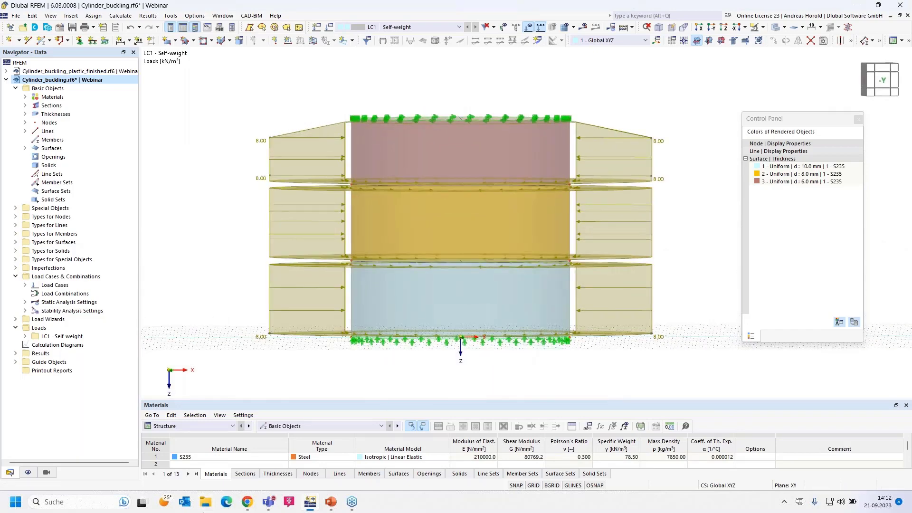
pyautogui.moveTo(331, 502)
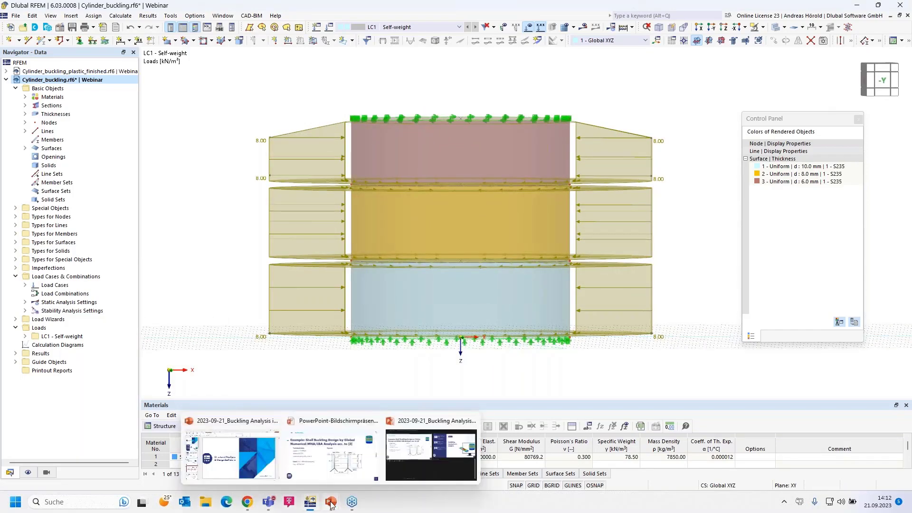
pyautogui.click(339, 468)
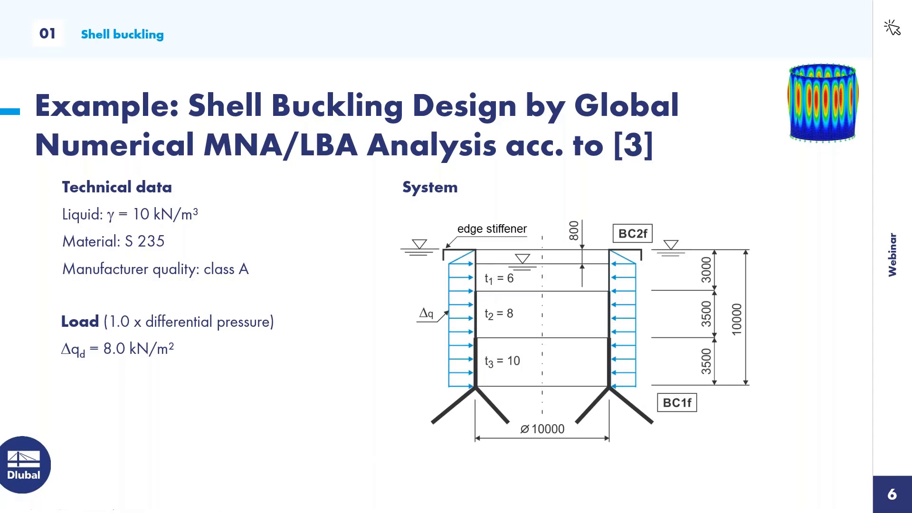
pyautogui.hotkey('alt', 'Tab')
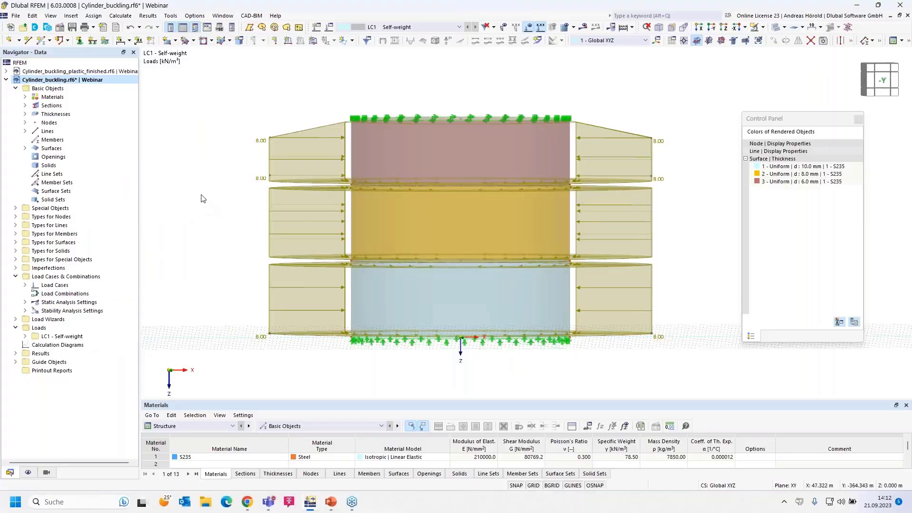
# - Set the target length of finite elements in the mesh settings to 0.25 m
pyautogui.keyDown('ctrl'); pyautogui.moveTo(682, 117); pyautogui.dragTo(677, 131, button='middle'); pyautogui.keyUp('ctrl')
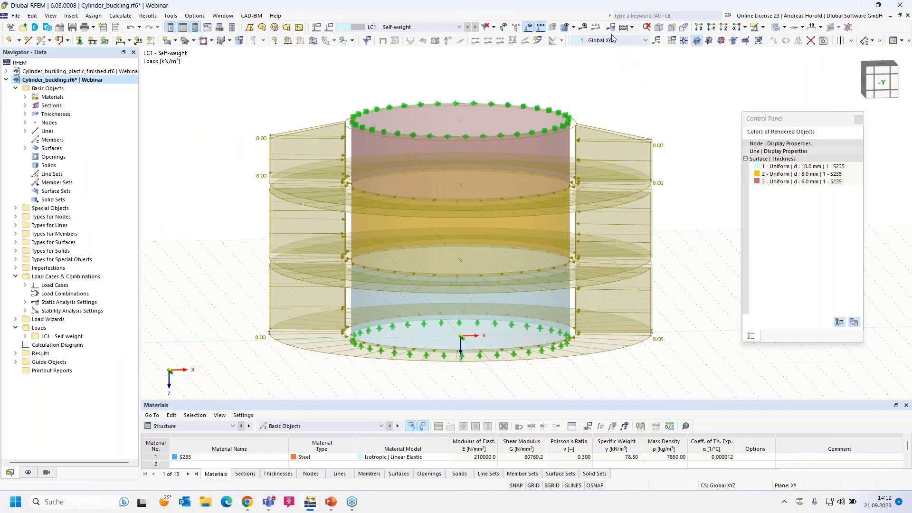
pyautogui.click(574, 28)
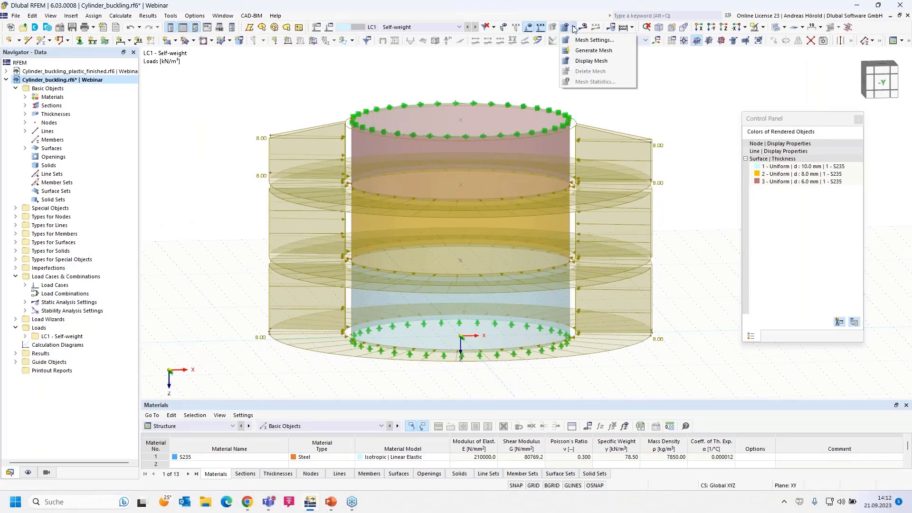
pyautogui.click(592, 42)
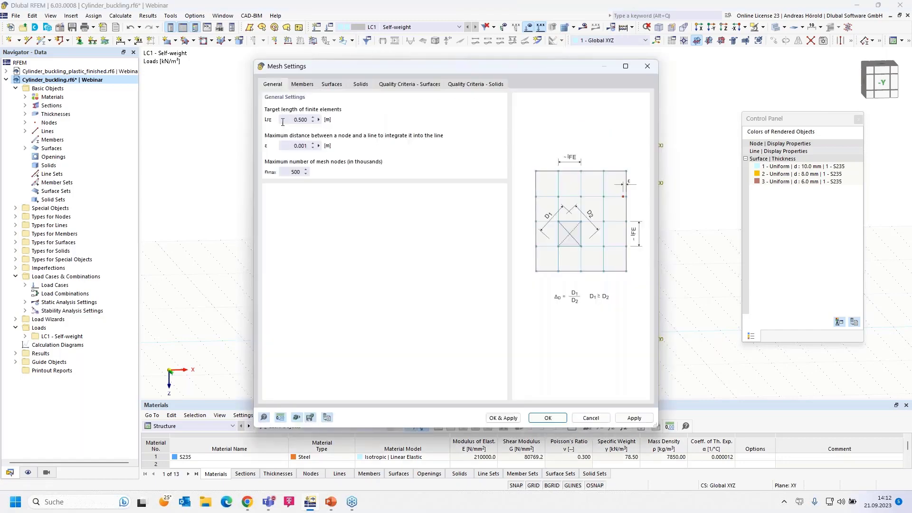
pyautogui.click(300, 120)
pyautogui.write('25')
pyautogui.click(546, 422)
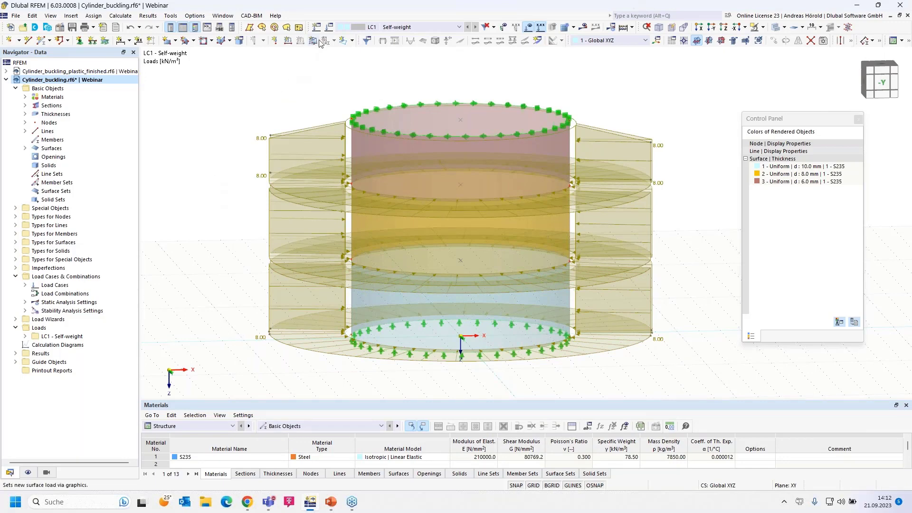
# - Rename load case LC1 as Design loads
pyautogui.click(329, 27)
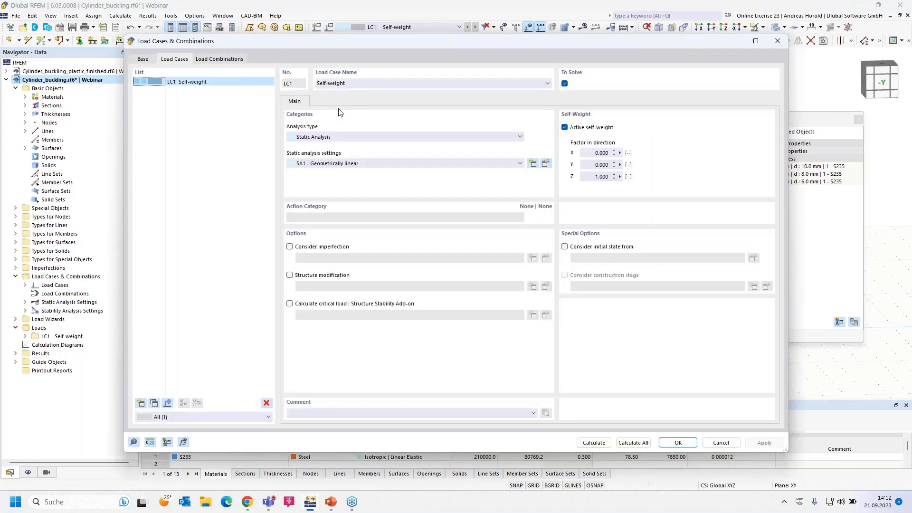
pyautogui.moveTo(353, 83); pyautogui.dragTo(317, 89)
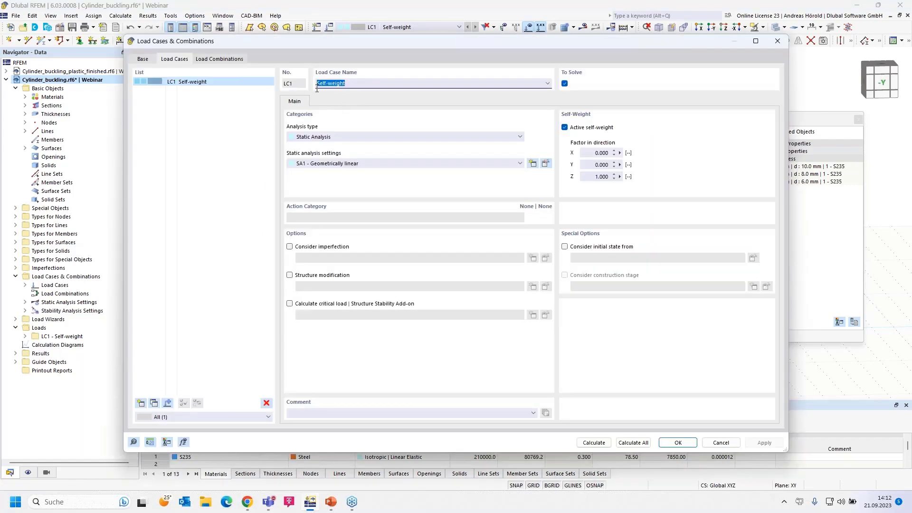
pyautogui.write('Design loads')
# - Deactivate self-weight for LC1 and enable its critical load calculation with the ST1 linear eigenvalue method (Lanczos)
pyautogui.click(565, 127)
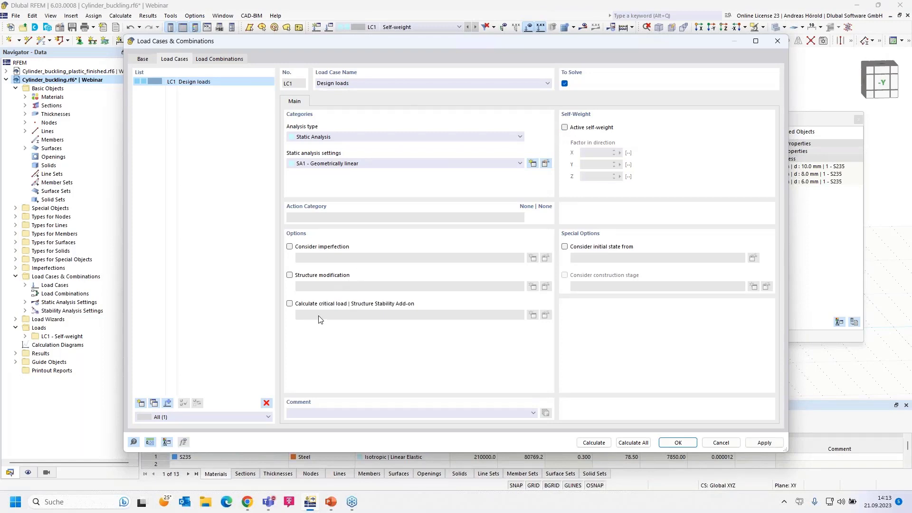
pyautogui.click(289, 303)
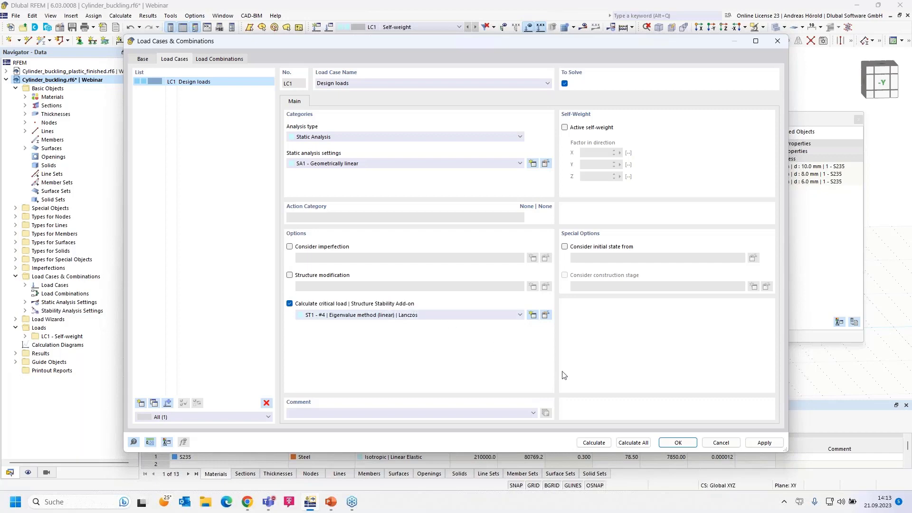
pyautogui.click(677, 443)
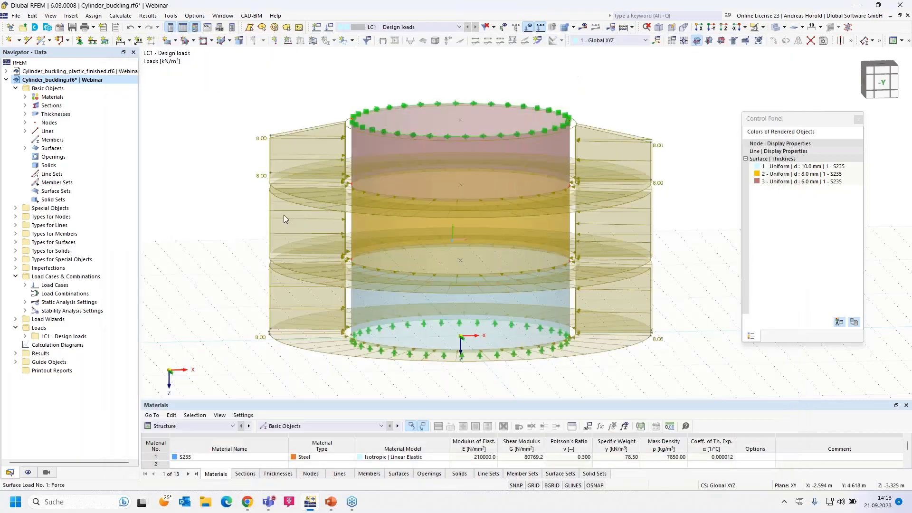
# - Review which add-ons are activated in the model's base data, without changing anything
pyautogui.click(60, 28)
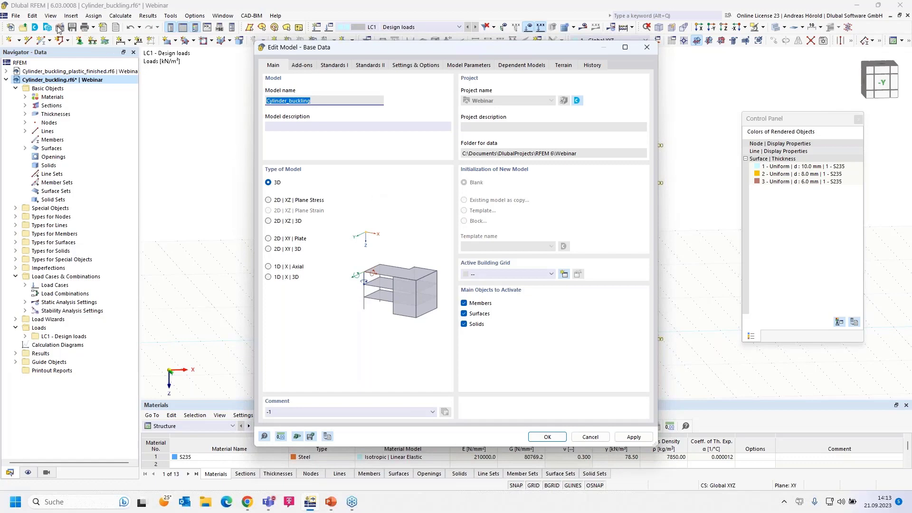
pyautogui.click(302, 66)
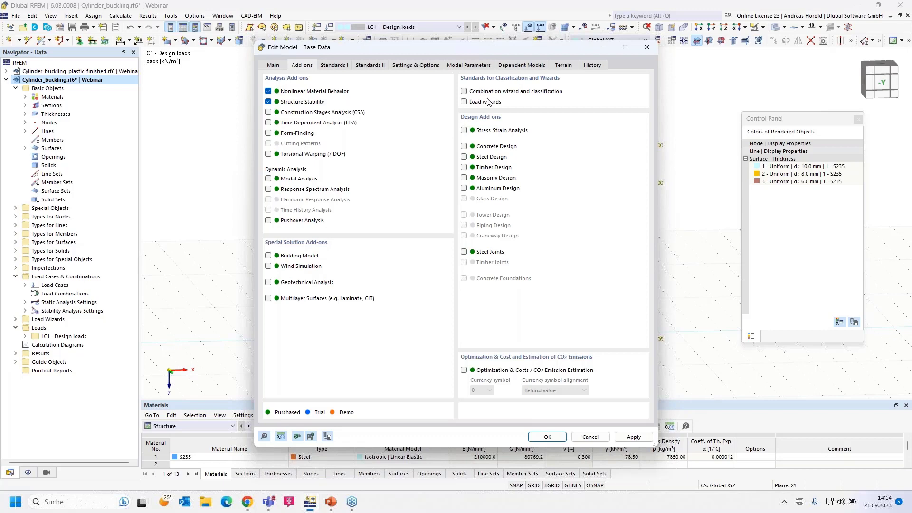
pyautogui.click(593, 441)
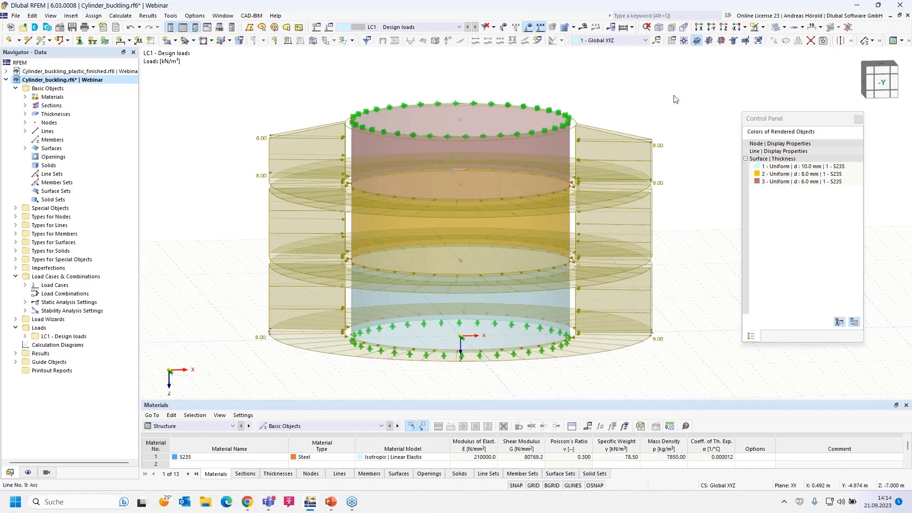
# - Calculate the model and display the Stability Analysis results with the critical load factors table
pyautogui.click(584, 27)
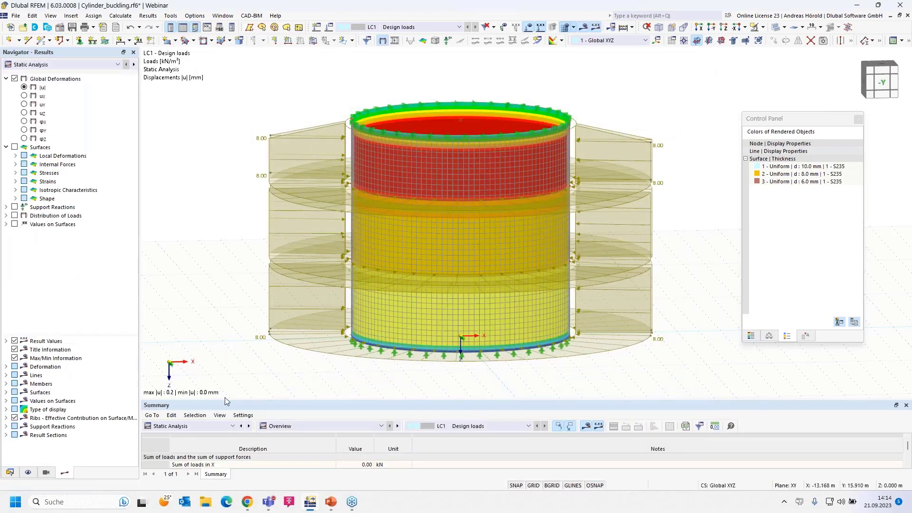
pyautogui.moveTo(246, 400); pyautogui.dragTo(181, 321)
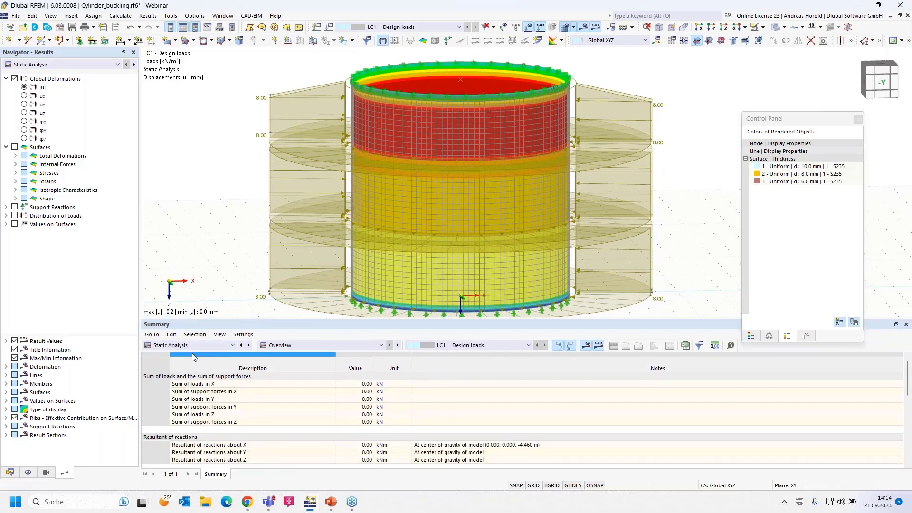
pyautogui.click(193, 348)
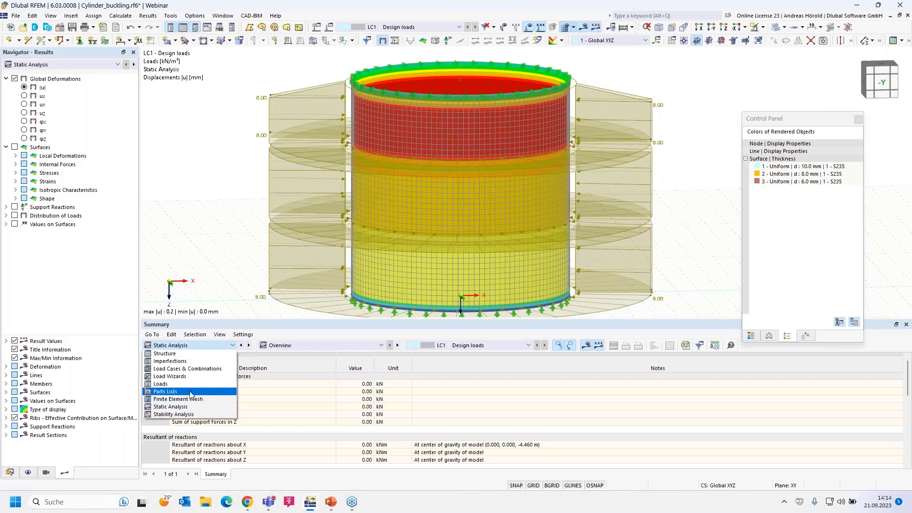
pyautogui.click(198, 416)
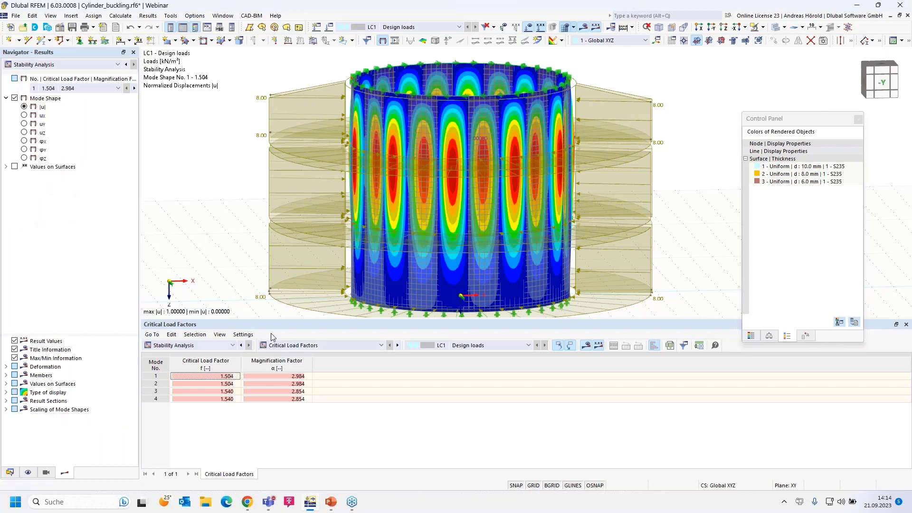
pyautogui.moveTo(275, 319); pyautogui.dragTo(275, 369)
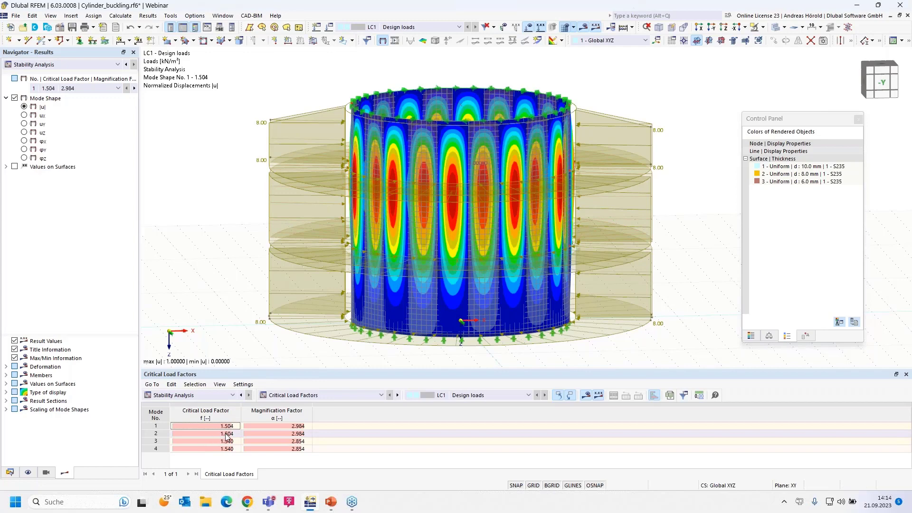
# - Inspect mode shapes 2, 3 and 4 on the cylinder, and return to mode shape 1
pyautogui.click(227, 434)
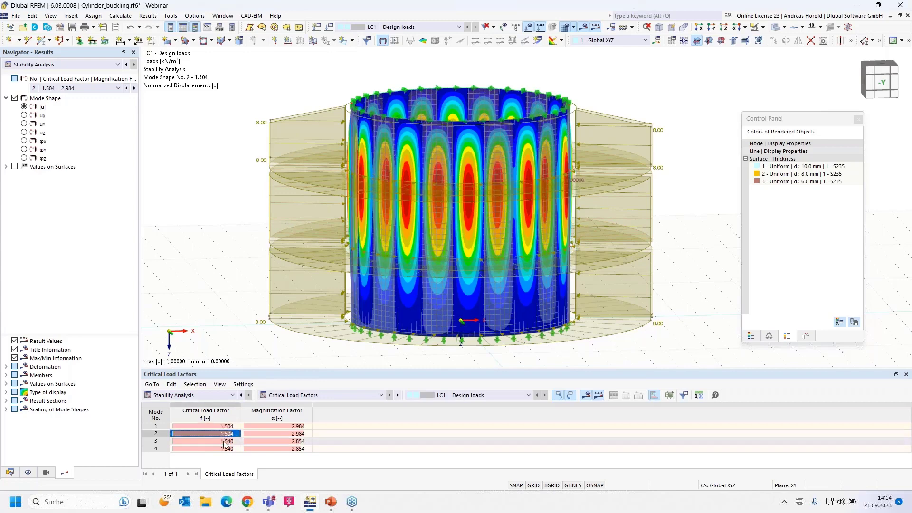
pyautogui.click(225, 442)
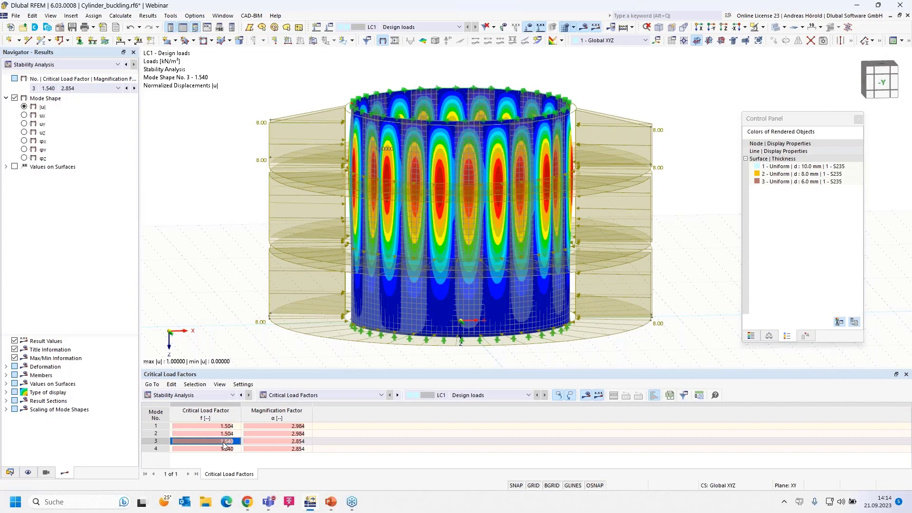
pyautogui.click(227, 449)
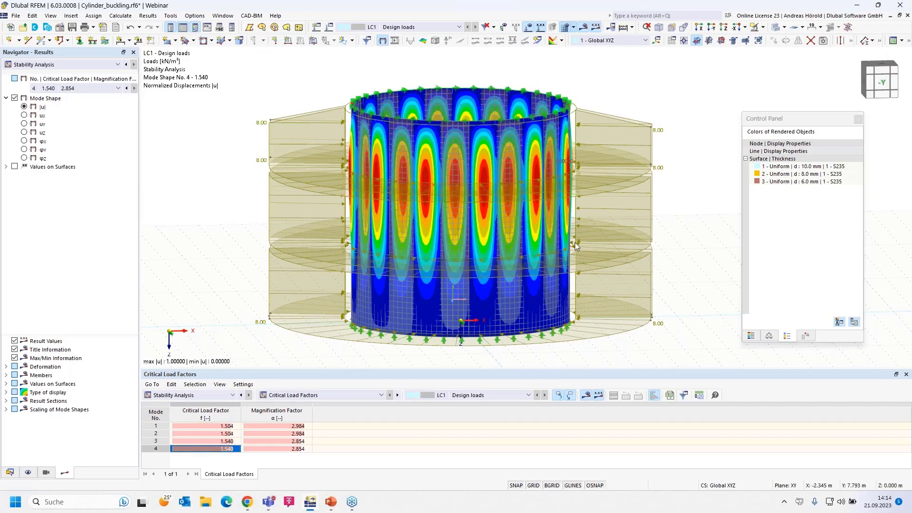
pyautogui.click(225, 428)
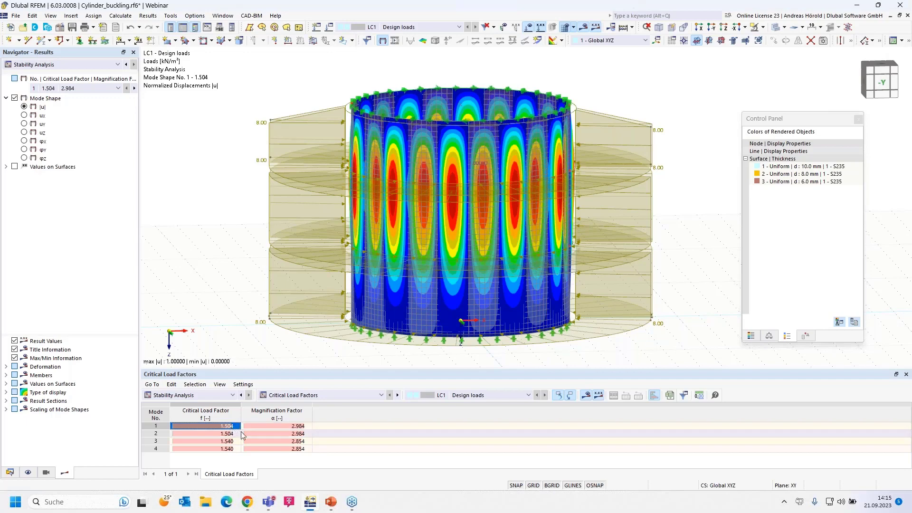
# - Switch to the PowerPoint slide showing the shell buckling example's technical data and system sketch
pyautogui.moveTo(333, 505)
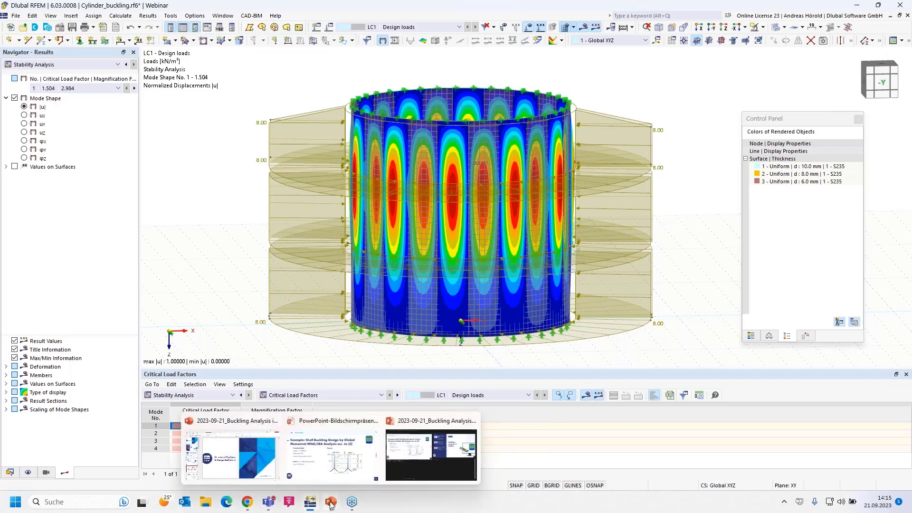
pyautogui.click(338, 469)
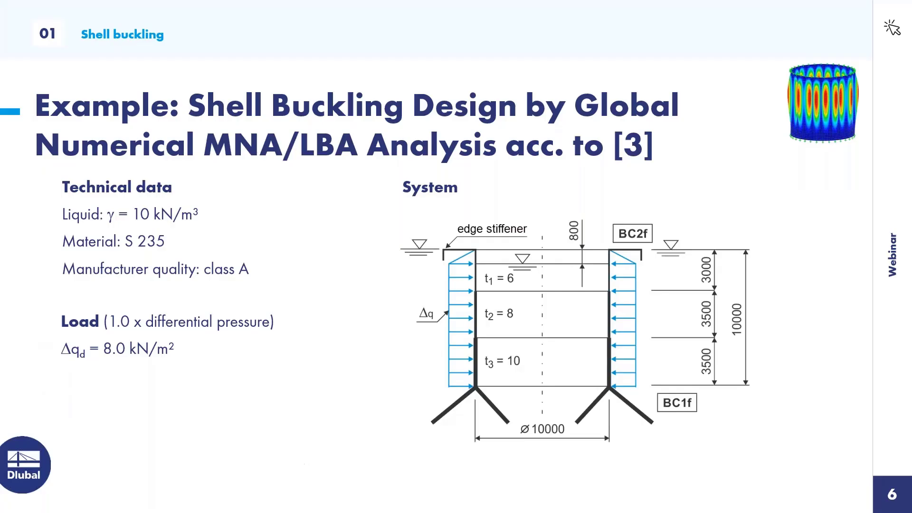
# - Advance the presentation to the Analysis slide on the elastic critical and plastic reference resistance ratios
pyautogui.click(767, 358)
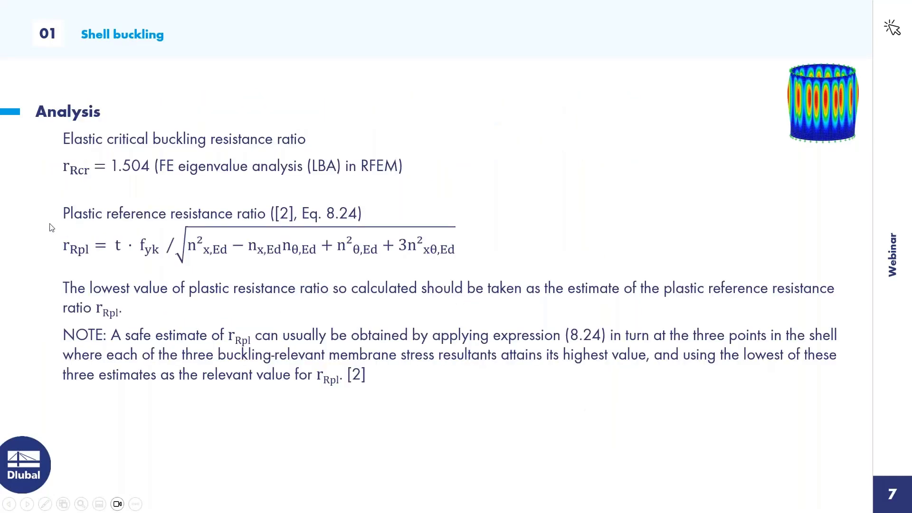
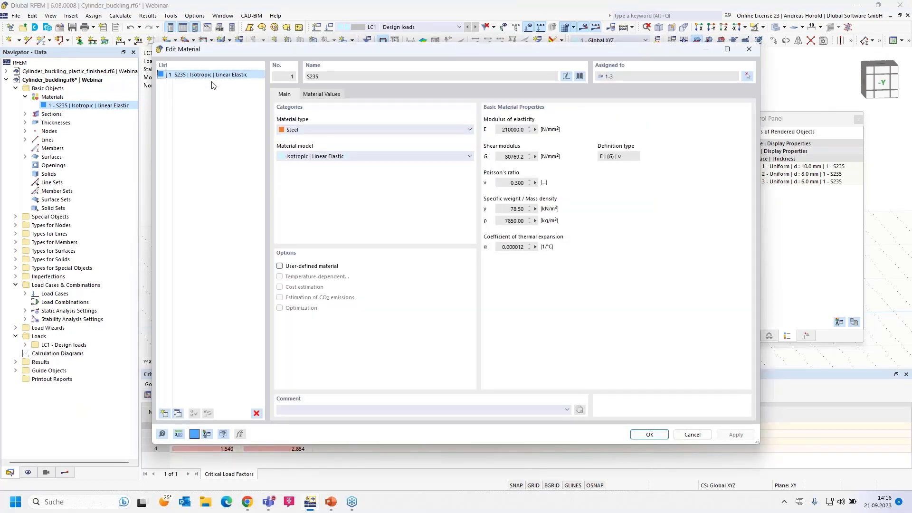
# - Change the S235 material model to Isotropic | Plastic (Surfaces/Solids), check its von Mises parameters and accept deleting all results
pyautogui.click(358, 160)
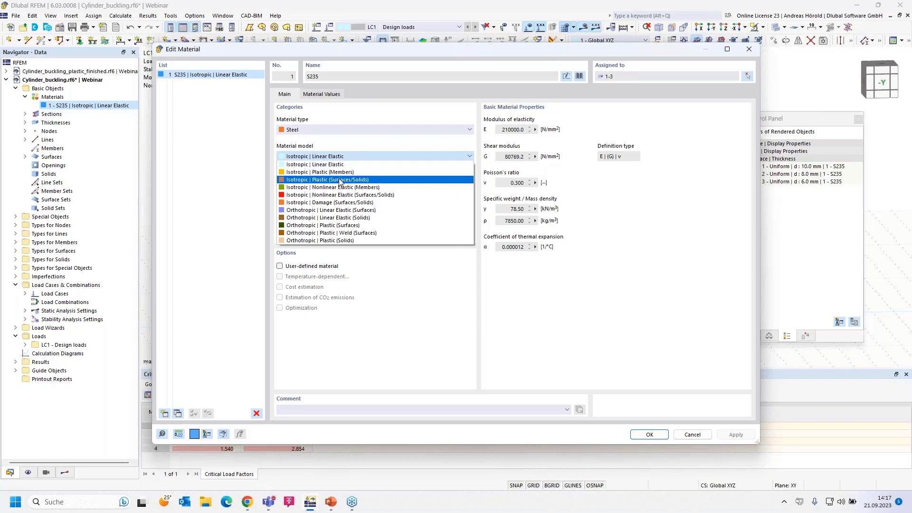
pyautogui.click(383, 184)
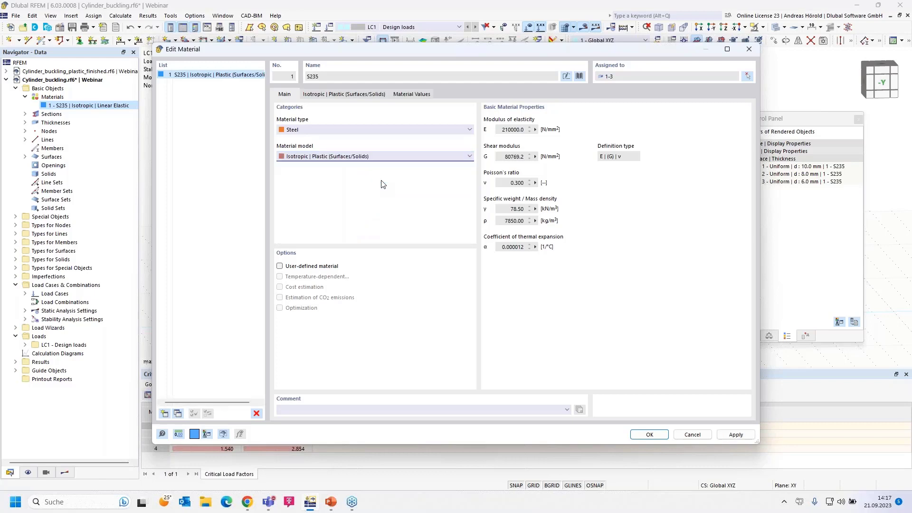
pyautogui.click(337, 95)
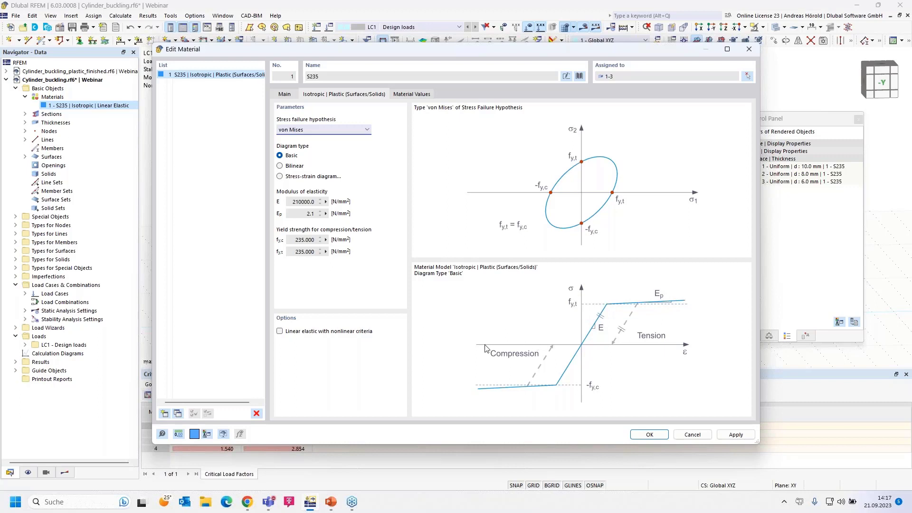
pyautogui.click(642, 436)
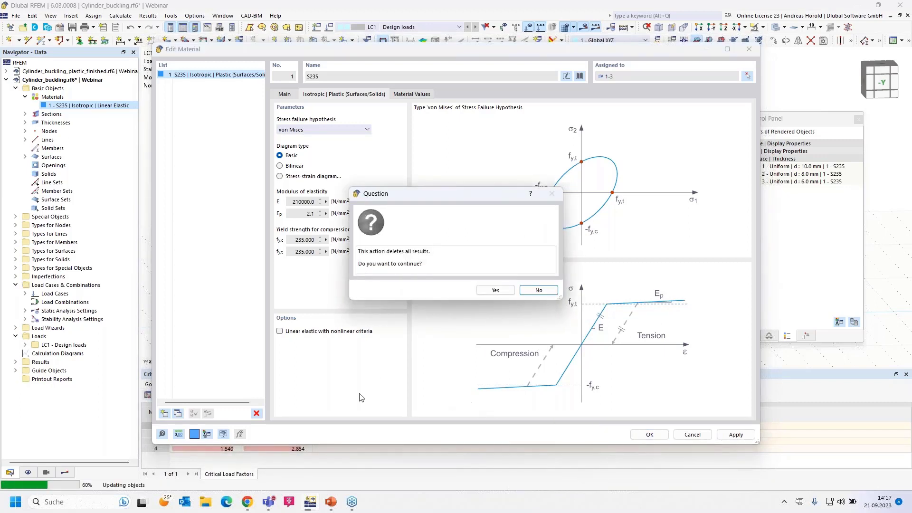
pyautogui.click(496, 290)
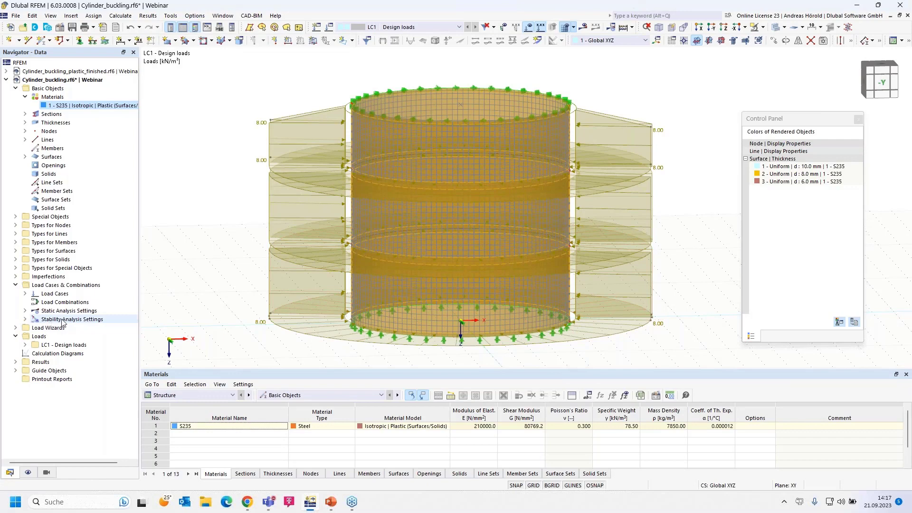
# - Set the stability analysis type of ST1 to Incremental method without eigenvalue analysis (non-linear)
pyautogui.click(26, 320)
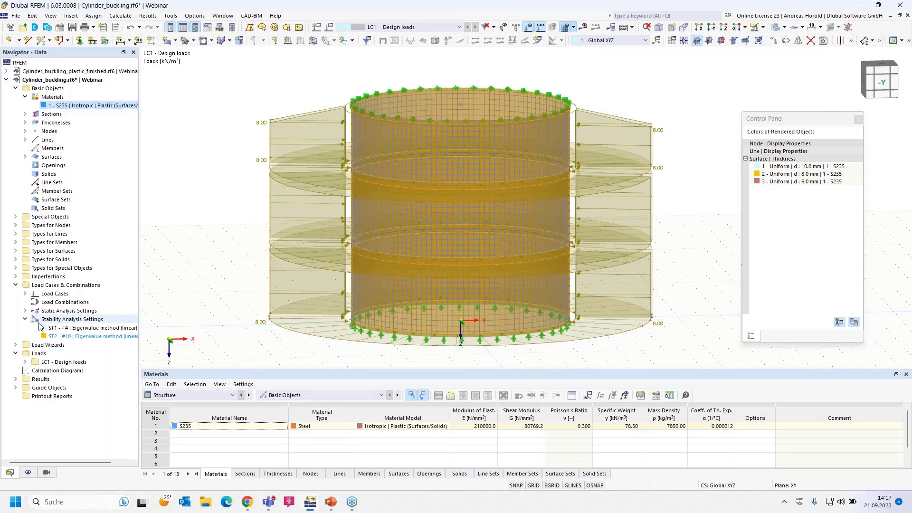
pyautogui.doubleClick(89, 329)
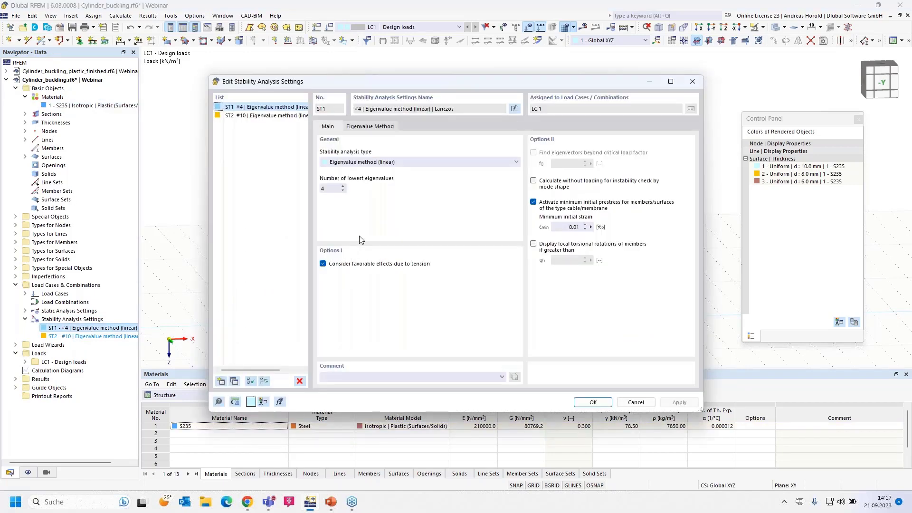
pyautogui.click(418, 162)
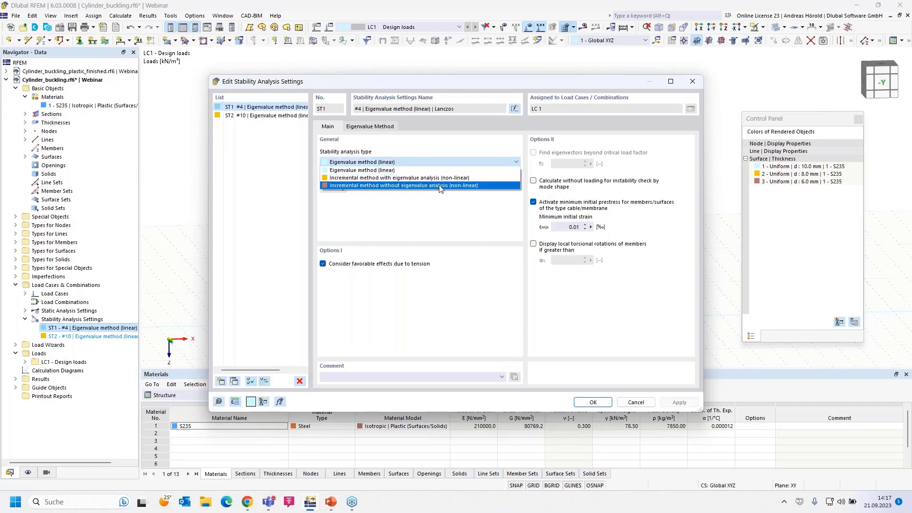
pyautogui.click(469, 187)
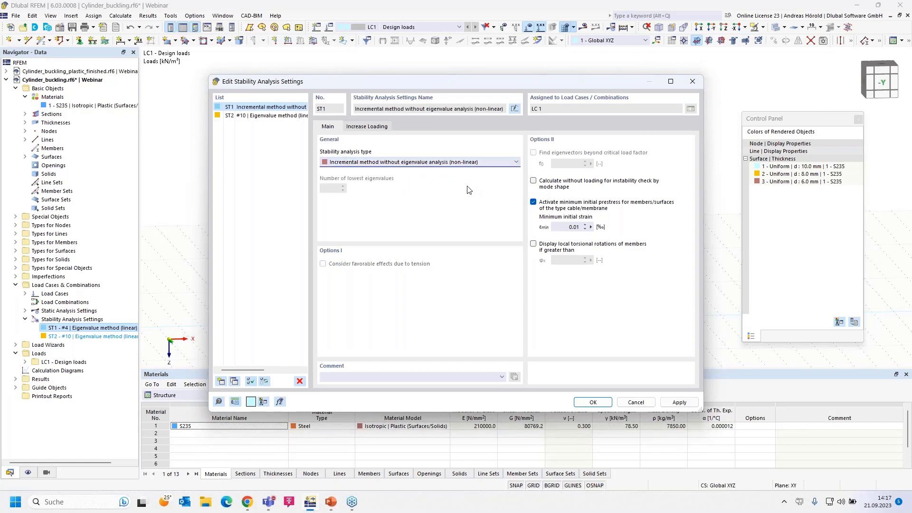
# - Set the maximum number of load increments to 1000 in ST1's increase loading parameters
pyautogui.click(368, 126)
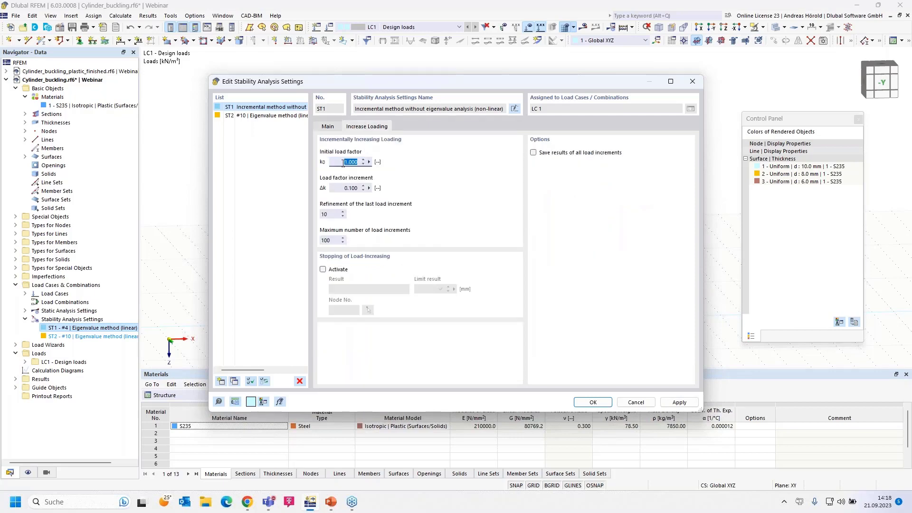
pyautogui.click(331, 215)
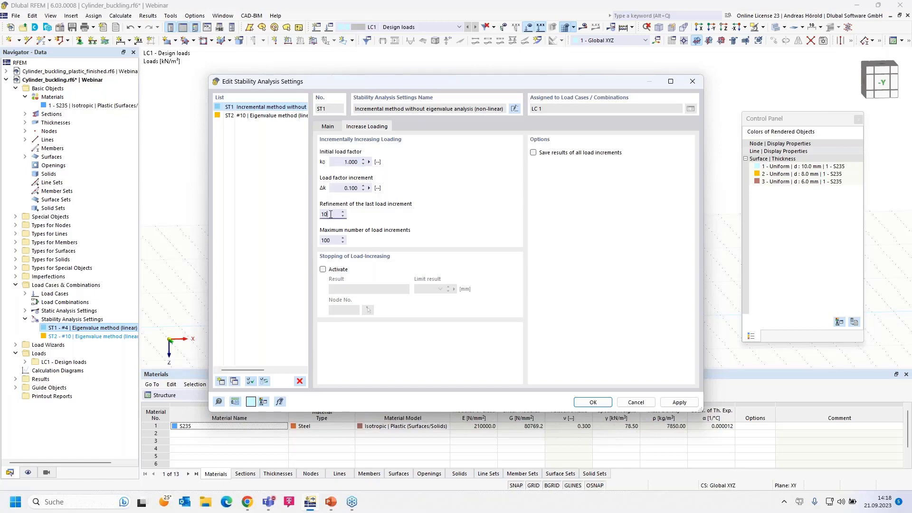
pyautogui.click(335, 239)
pyautogui.write('0')
# - Activate stopping of load increasing at a displacement u limit of 300 mm, and save results of all load increments
pyautogui.click(323, 270)
pyautogui.click(426, 289)
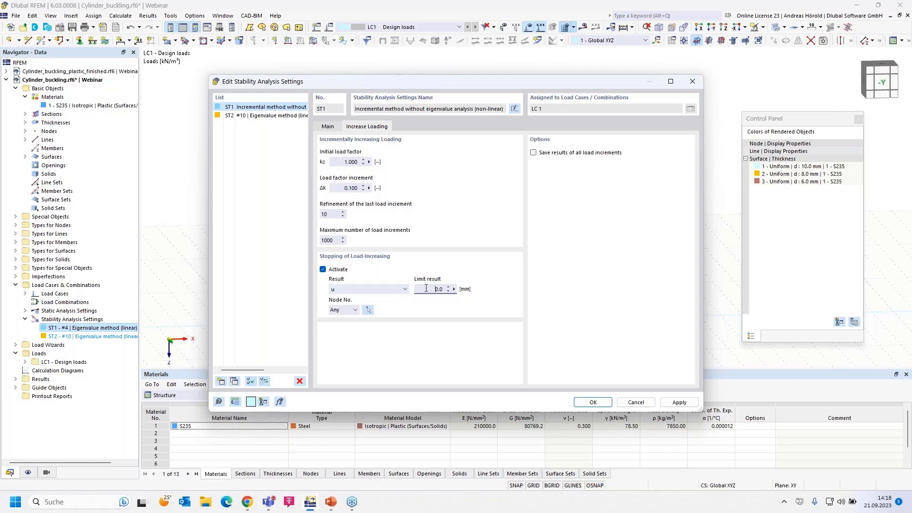
pyautogui.doubleClick(426, 288)
pyautogui.write('3')
pyautogui.click(534, 153)
pyautogui.click(593, 403)
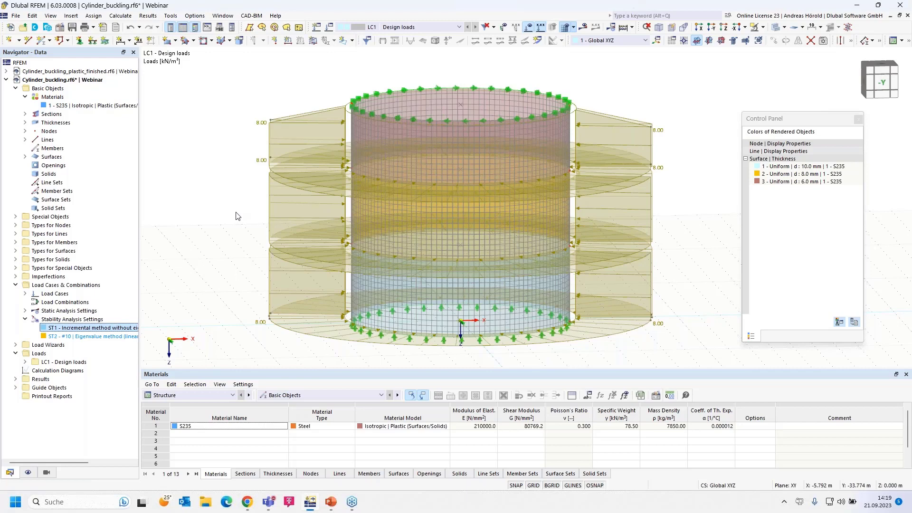
# - Switch to the Cylinder_buckling_plastic_finished.rf6 model and examine the critical load factor in its Incremental Stability Analysis summary
pyautogui.click(65, 73)
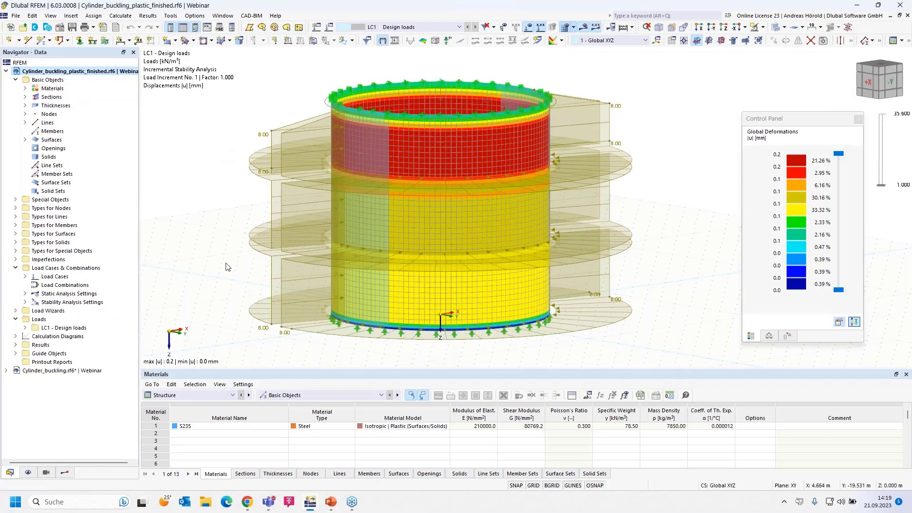
pyautogui.click(184, 396)
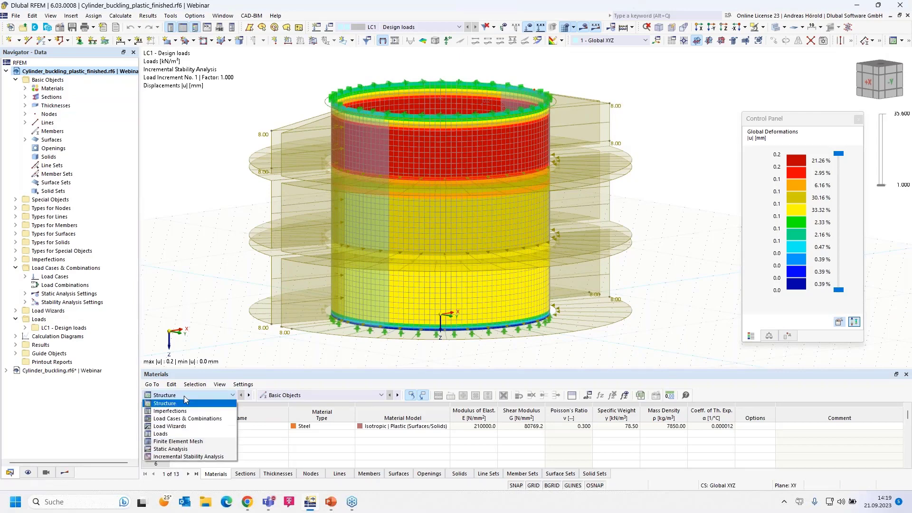
pyautogui.click(186, 456)
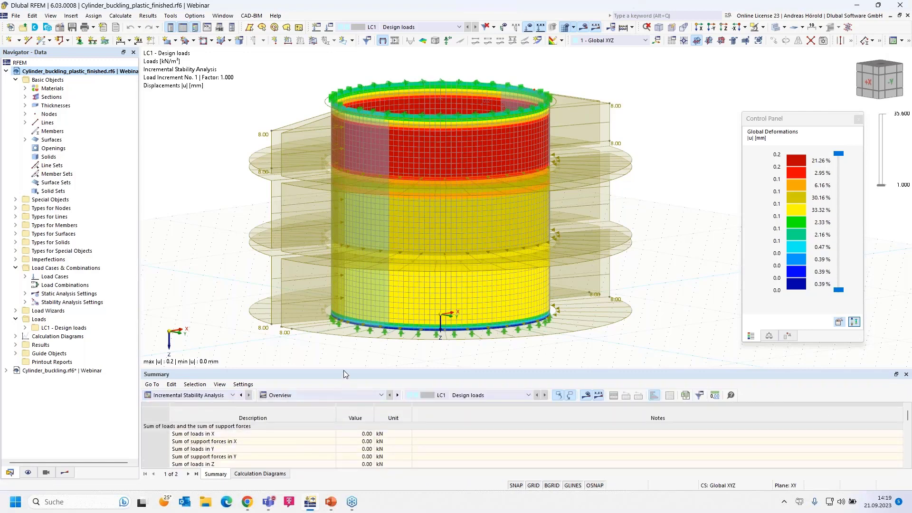
pyautogui.moveTo(343, 371); pyautogui.dragTo(347, 273)
pyautogui.scroll(-3, 269, 381)
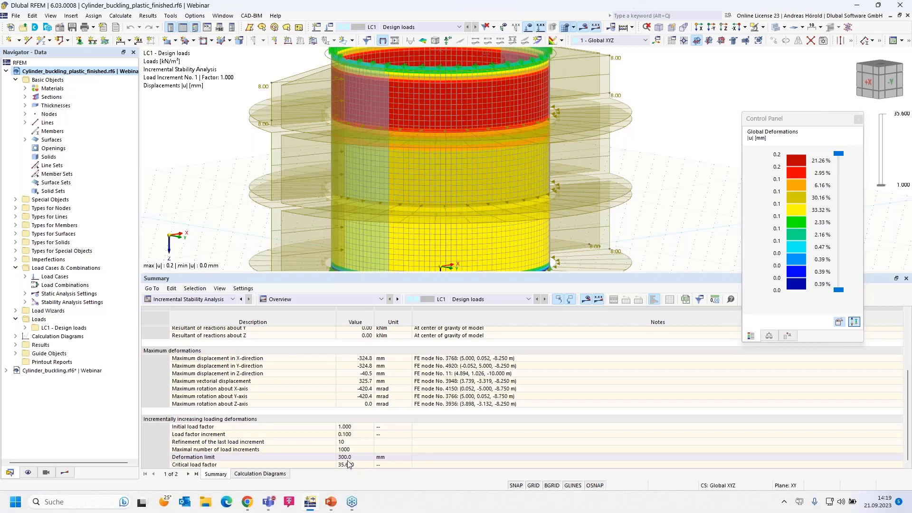
# - Open calculation diagram CD1 and review its analysis type, the Load Factor horizontal axis and the Maximum Deformation vertical axis
pyautogui.click(15, 337)
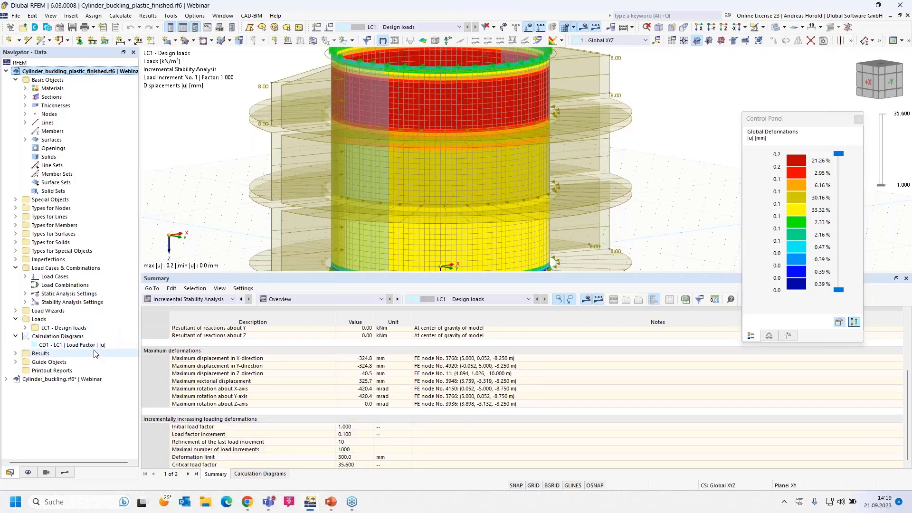
pyautogui.doubleClick(71, 345)
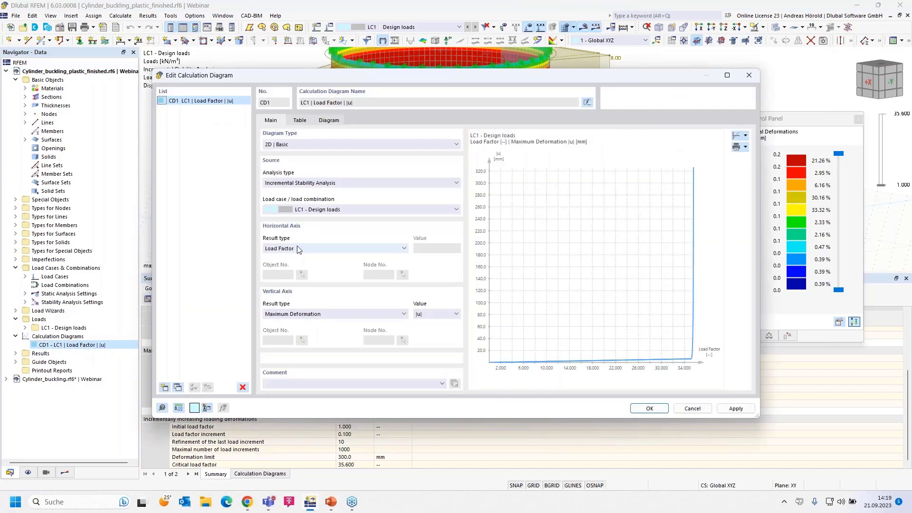
pyautogui.click(361, 184)
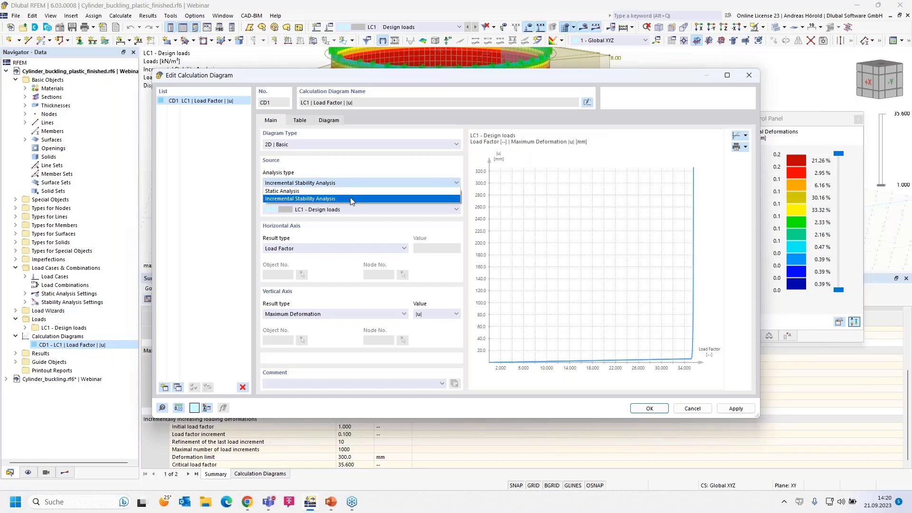
pyautogui.click(352, 199)
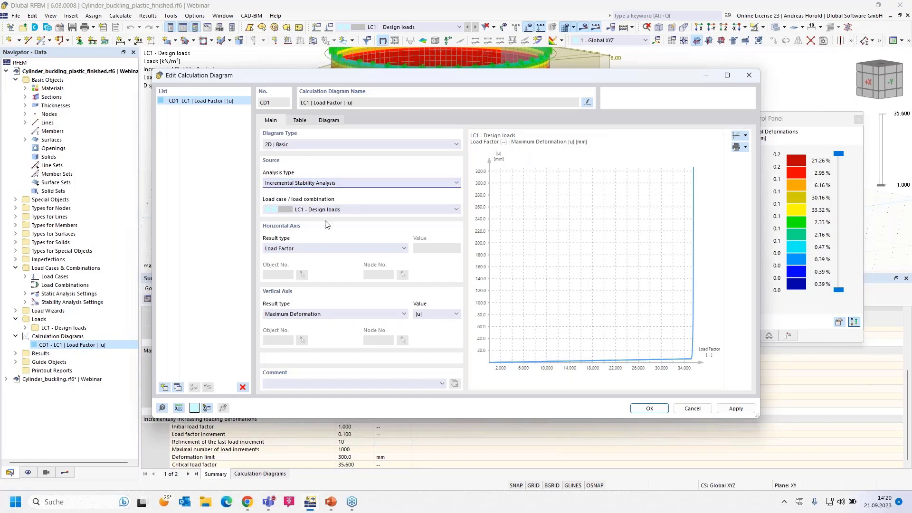
pyautogui.click(309, 248)
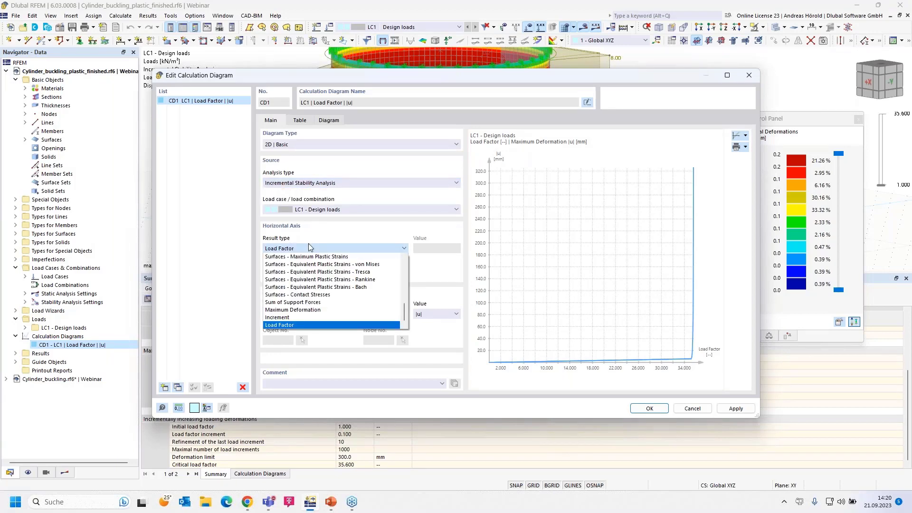
pyautogui.click(311, 325)
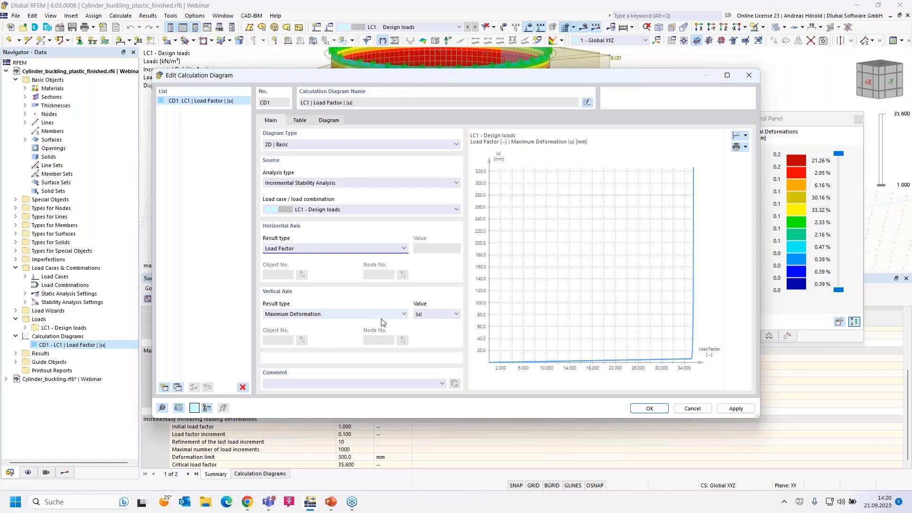
pyautogui.click(328, 316)
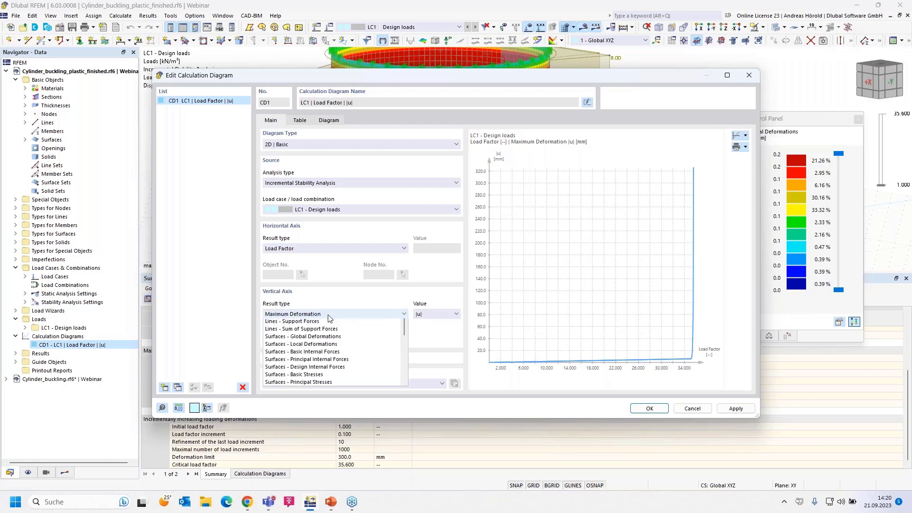
pyautogui.click(328, 315)
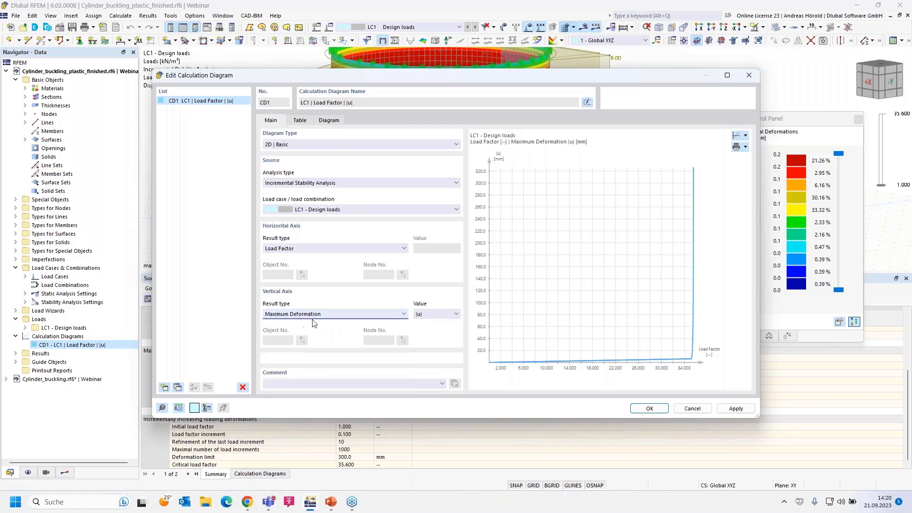
# - Maximize the calculation diagram to examine the load-deformation curve and its print options, and close it without changes
pyautogui.click(727, 75)
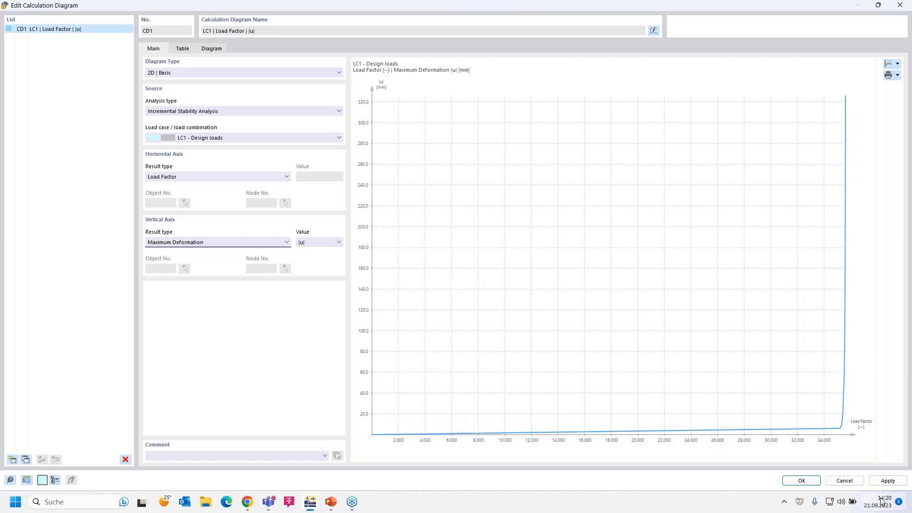
pyautogui.click(898, 75)
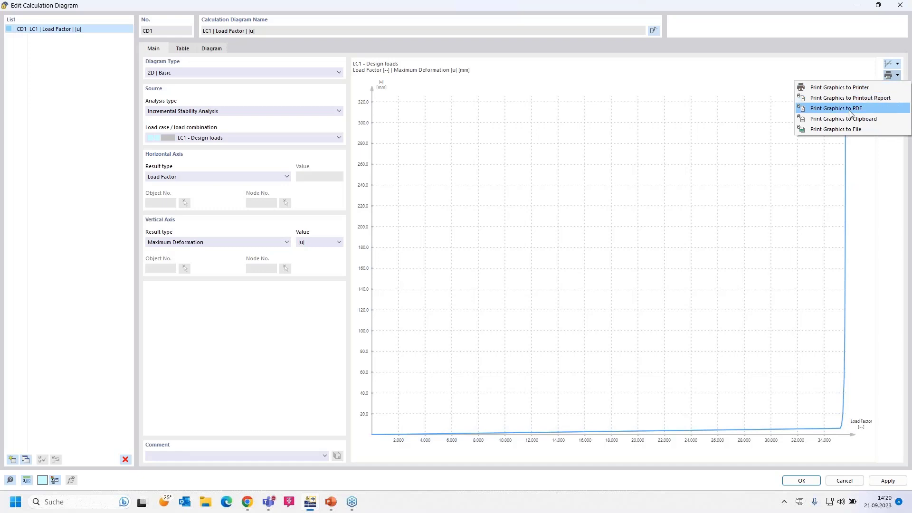
pyautogui.click(875, 191)
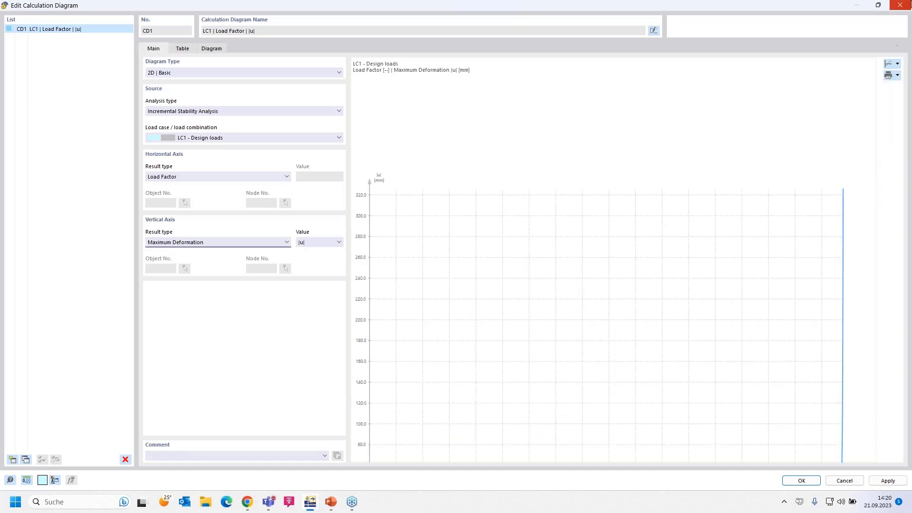
pyautogui.click(901, 6)
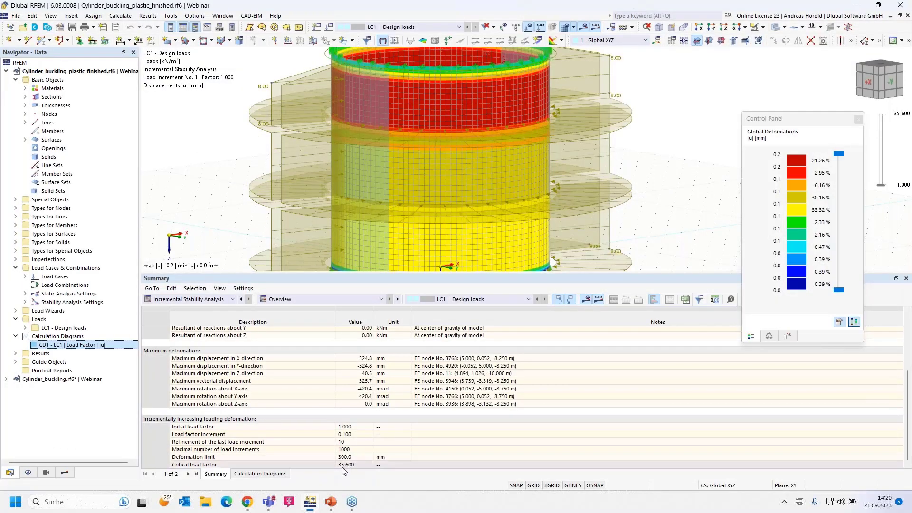
# - Switch back to the PowerPoint slide show and advance to the slide calculating the overall relative slenderness
pyautogui.moveTo(331, 506)
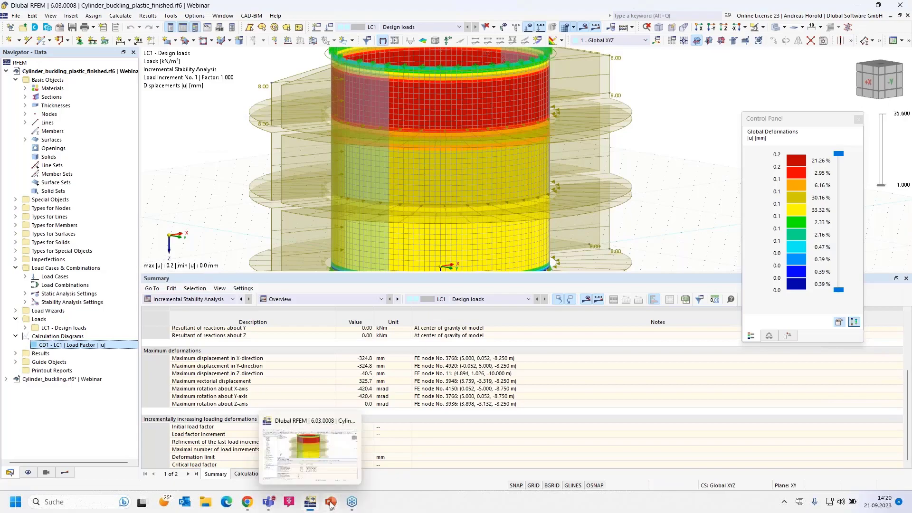
pyautogui.click(331, 454)
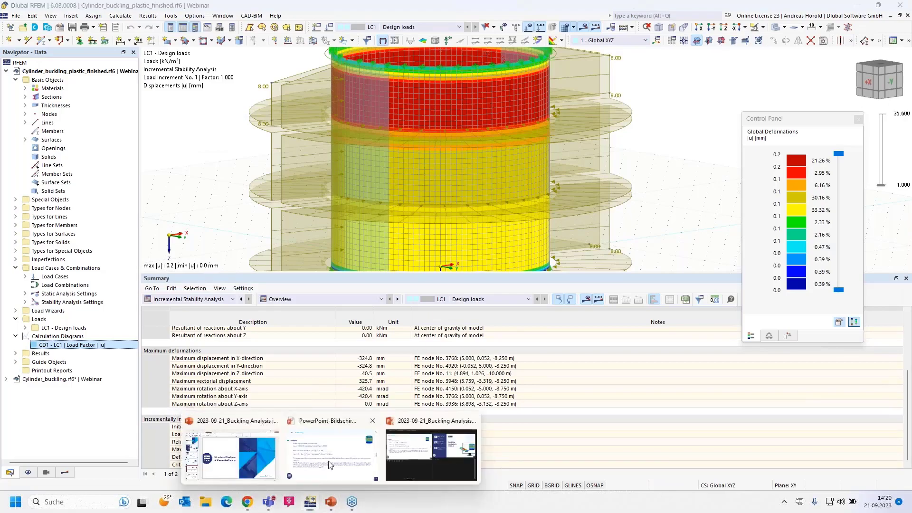
pyautogui.click(674, 417)
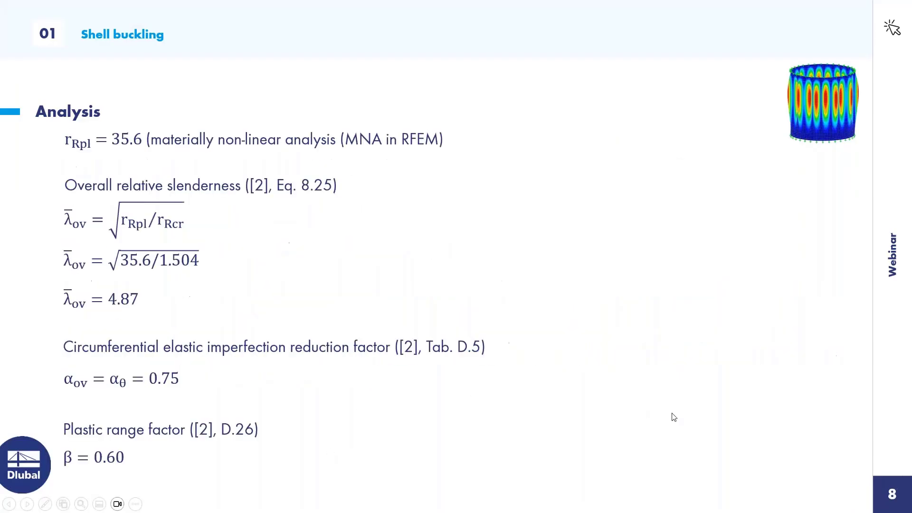
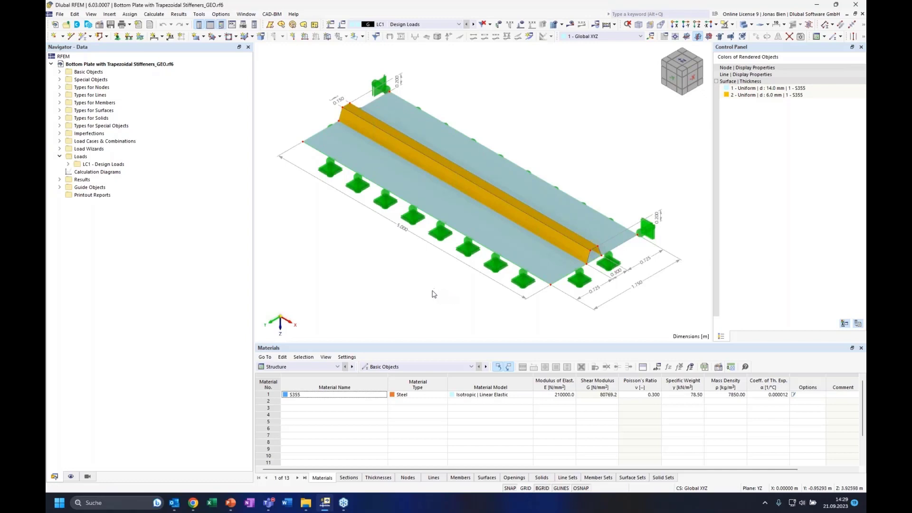
# - Examine the S355 material entry under Basic Objects and the bottom plate surface of the trapezoidally stiffened plate model
pyautogui.click(59, 72)
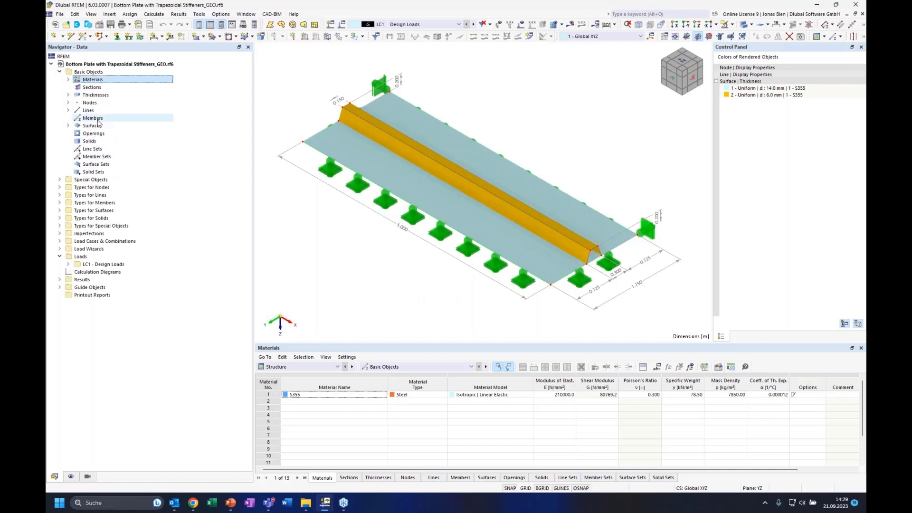
pyautogui.doubleClick(93, 80)
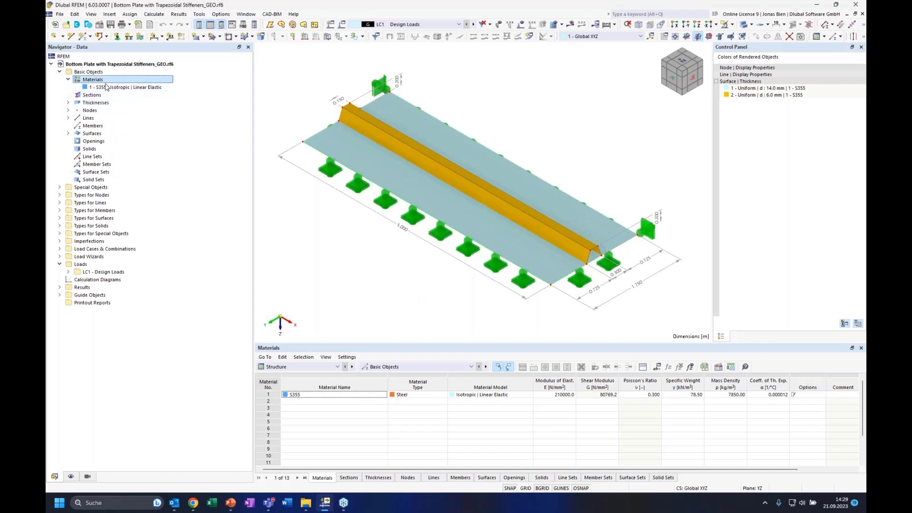
pyautogui.click(123, 88)
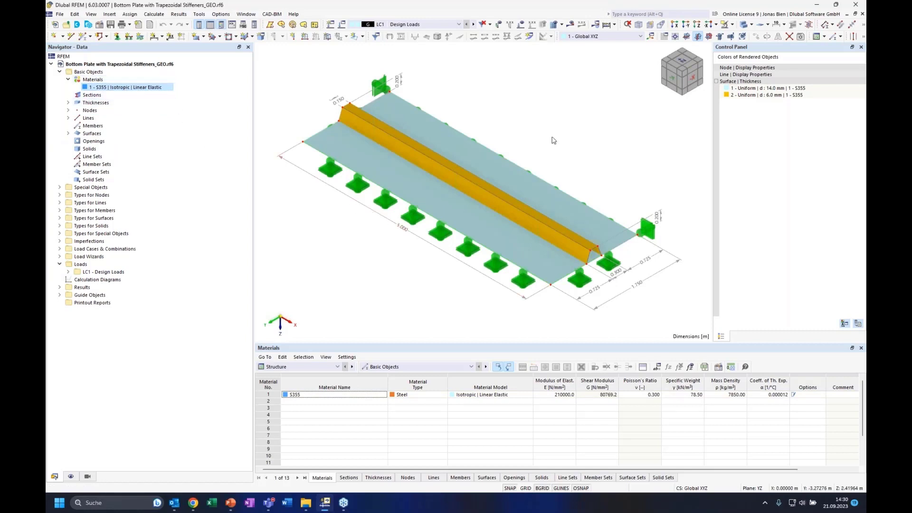
pyautogui.moveTo(546, 136); pyautogui.dragTo(550, 136, button='middle')
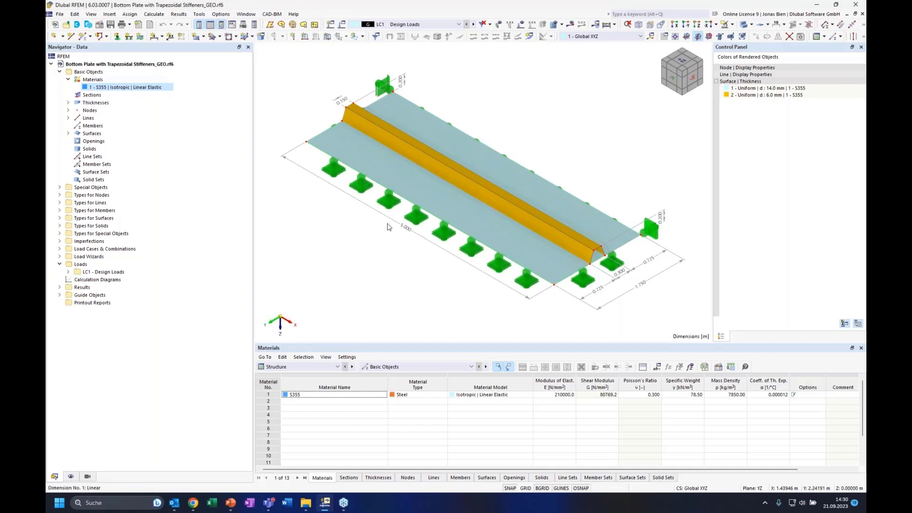
pyautogui.click(480, 227)
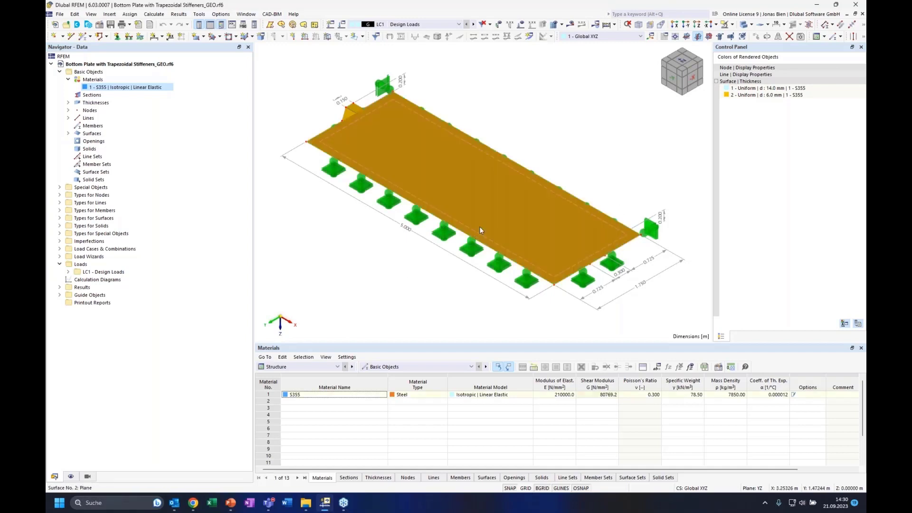
pyautogui.click(410, 288)
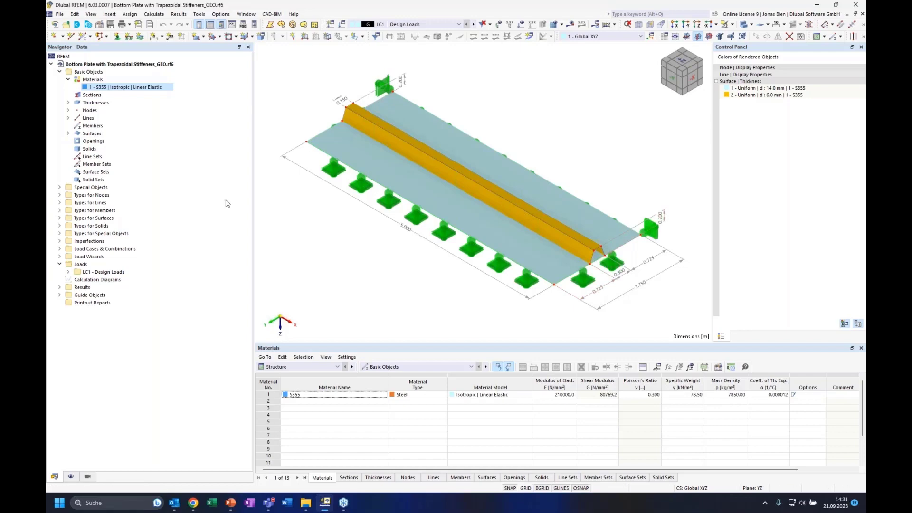
# - Hide the dimensions in the model view and display the LC1 - Design Loads on the plate
pyautogui.click(70, 476)
pyautogui.scroll(-9, 102, 428)
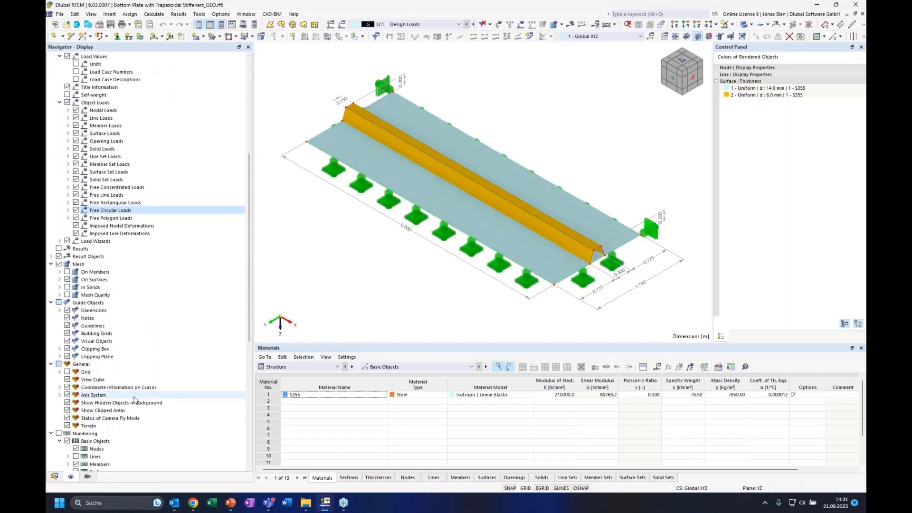
pyautogui.click(67, 311)
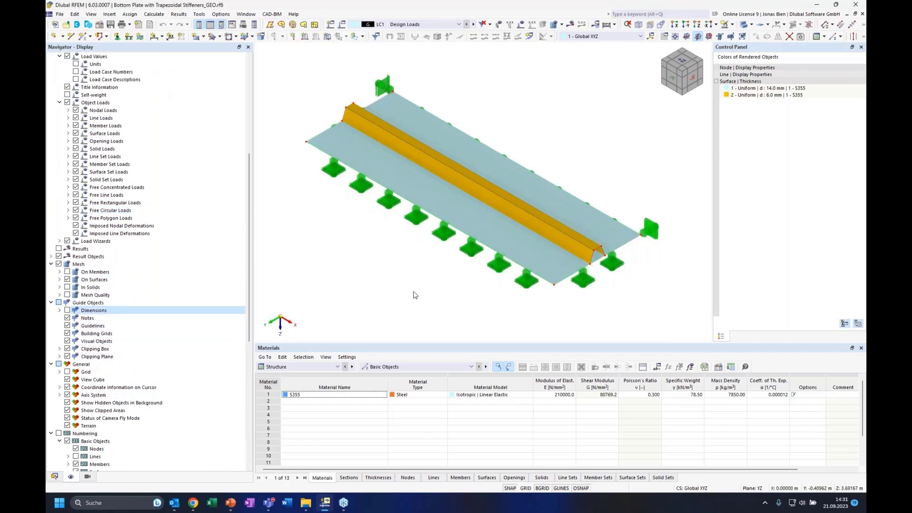
pyautogui.moveTo(545, 130); pyautogui.dragTo(550, 137, button='middle')
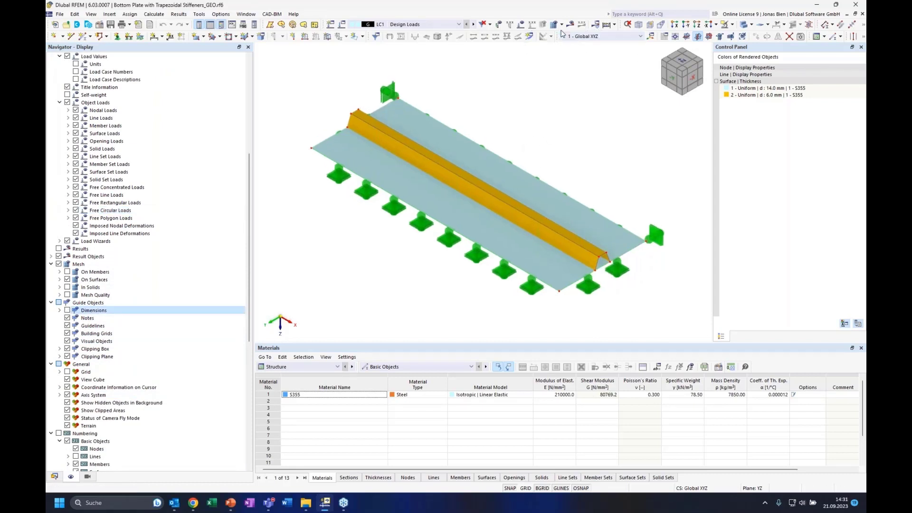
pyautogui.click(521, 25)
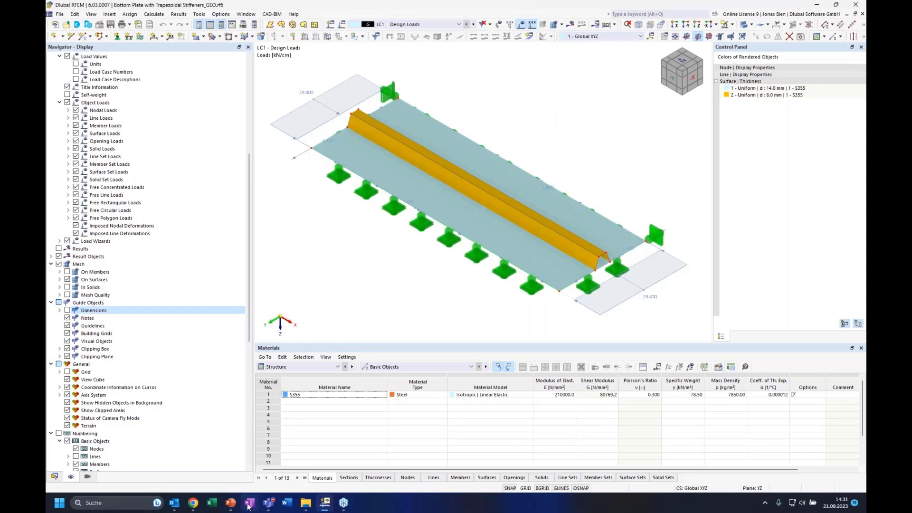
# - Switch to the PowerPoint slide show to review the stiffened plate example's loading, and return to the RFEM model's data navigator
pyautogui.click(231, 503)
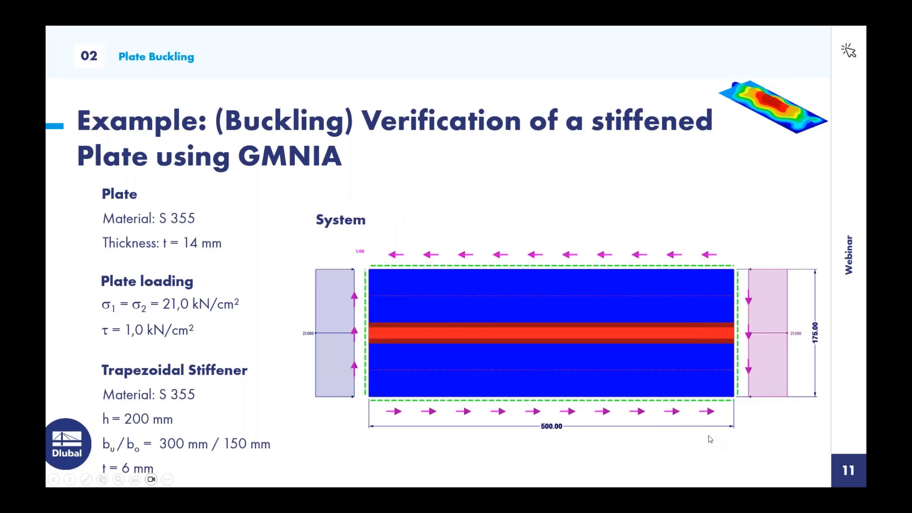
pyautogui.press('Escape')
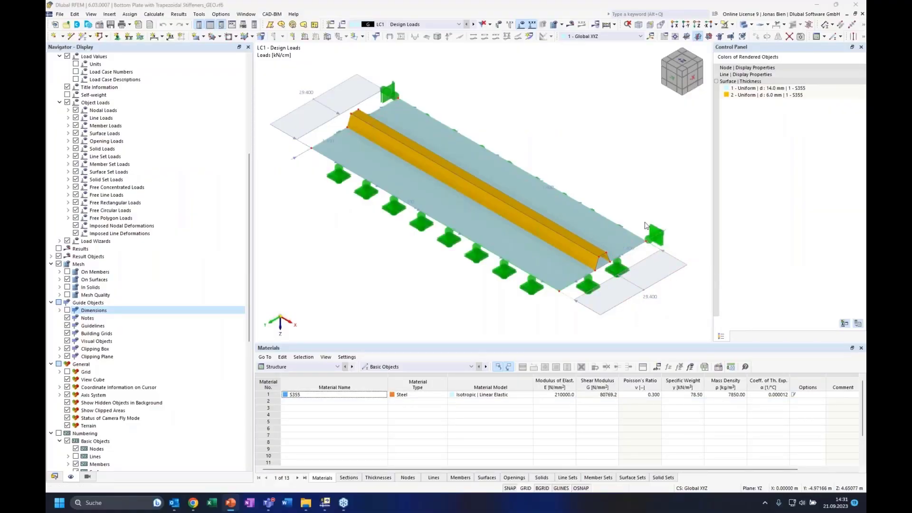
pyautogui.click(55, 477)
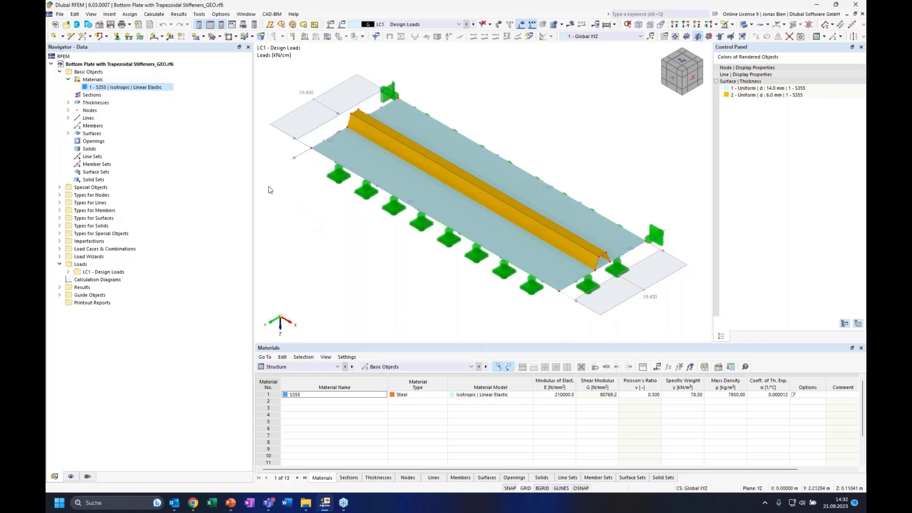
# - Examine the plate's supports and edge loads, and review the line load on line 12 with its coordinate system options, closing it without changes
pyautogui.keyDown('ctrl'); pyautogui.moveTo(373, 210); pyautogui.dragTo(365, 258, button='middle'); pyautogui.keyUp('ctrl')
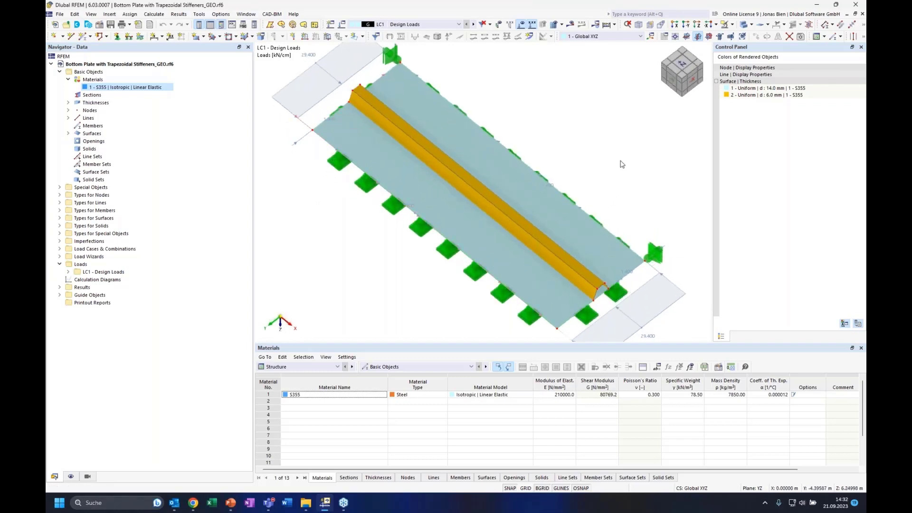
pyautogui.moveTo(620, 161); pyautogui.dragTo(620, 150, button='middle')
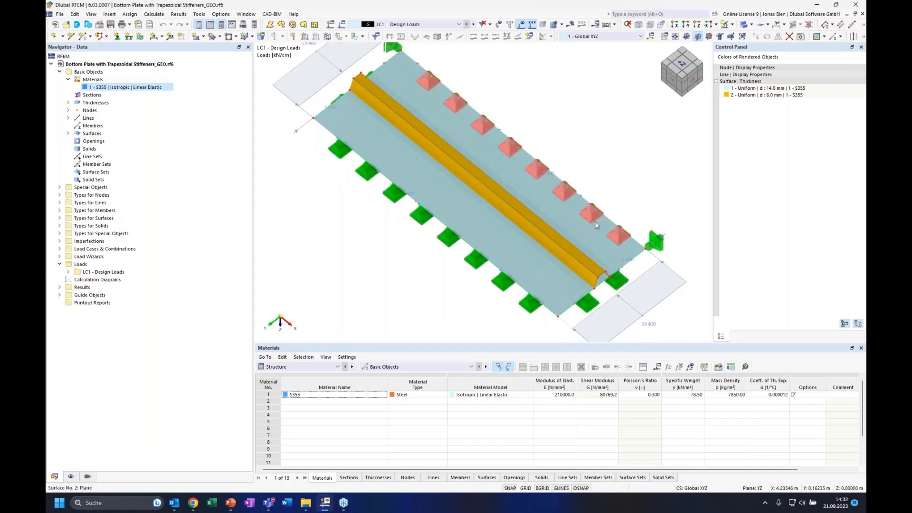
pyautogui.keyDown('ctrl'); pyautogui.moveTo(634, 165); pyautogui.dragTo(644, 146, button='middle'); pyautogui.keyUp('ctrl')
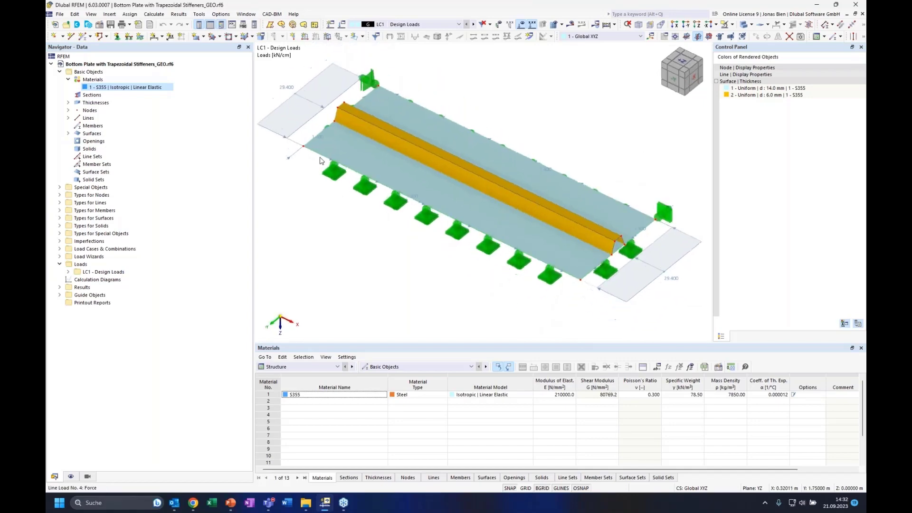
pyautogui.moveTo(312, 138)
pyautogui.keyDown('ctrl'); pyautogui.moveTo(558, 115); pyautogui.dragTo(534, 118, button='middle'); pyautogui.keyUp('ctrl')
pyautogui.moveTo(312, 123)
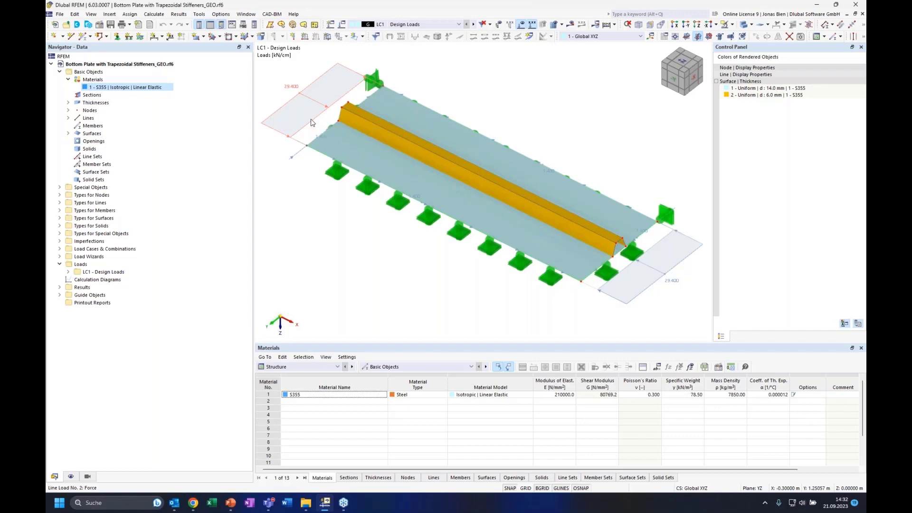
pyautogui.doubleClick(311, 122)
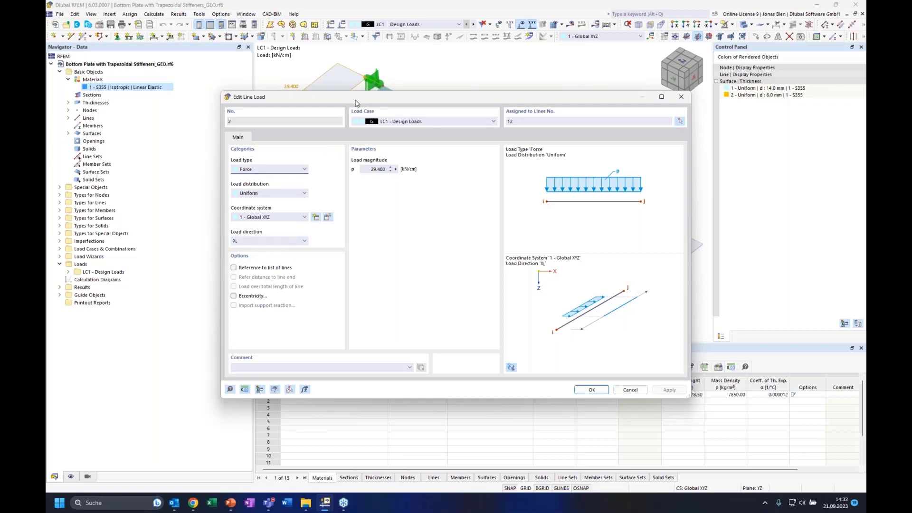
pyautogui.moveTo(357, 103); pyautogui.dragTo(511, 111)
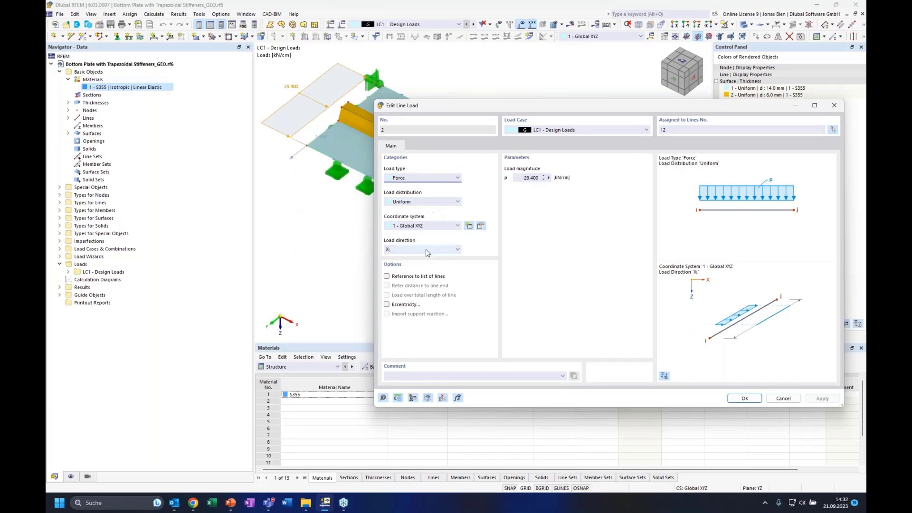
pyautogui.click(430, 226)
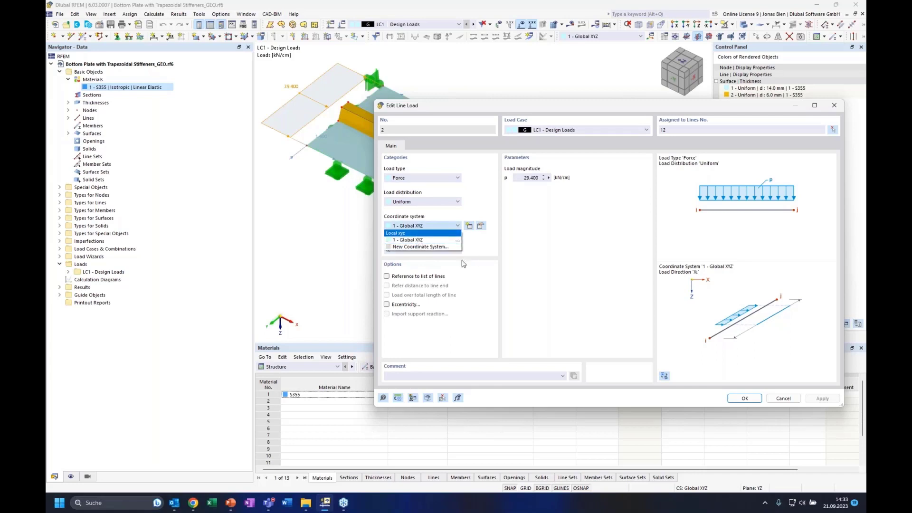
pyautogui.click(833, 105)
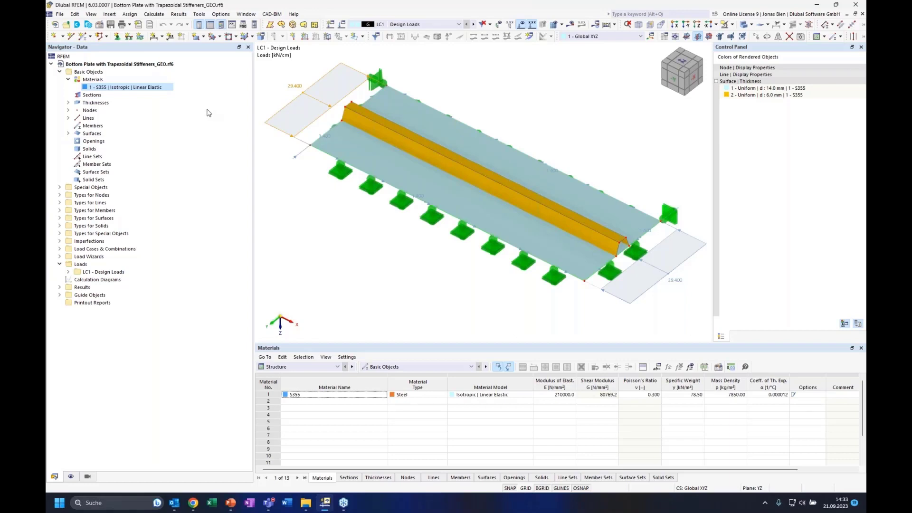
# - Activate the Nonlinear Material Behavior and Structure Stability add-ons in the model's base data
pyautogui.rightClick(130, 64)
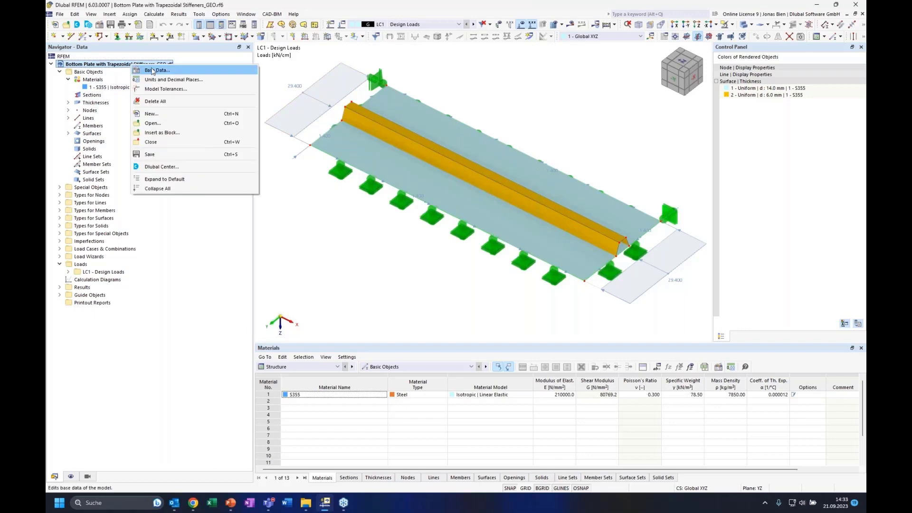
pyautogui.click(154, 70)
pyautogui.click(319, 85)
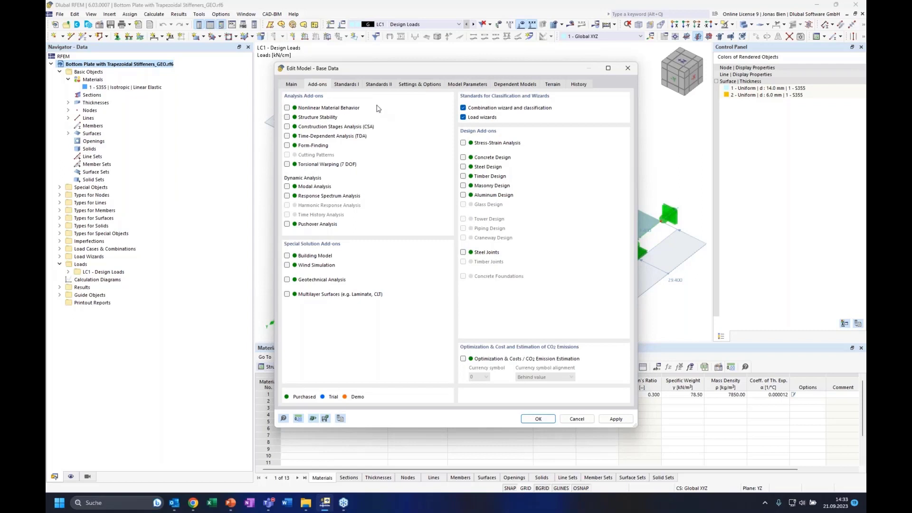
pyautogui.click(287, 109)
pyautogui.click(287, 118)
pyautogui.click(539, 420)
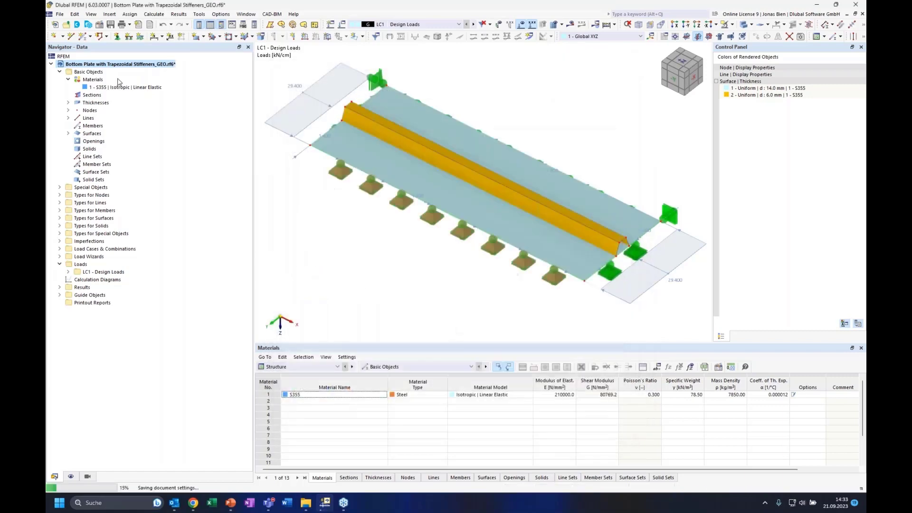
# - Set the material model of S355 to Isotropic | Plastic (Surfaces/Solids)
pyautogui.doubleClick(126, 88)
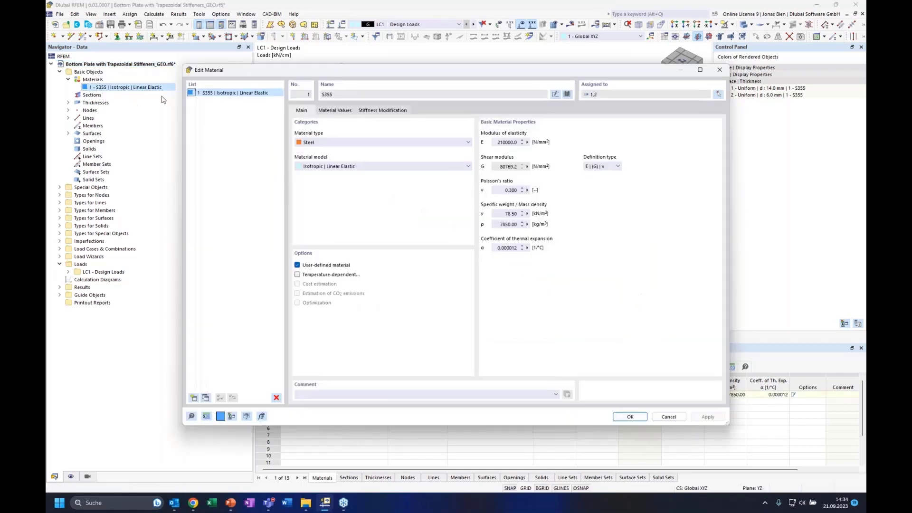
pyautogui.click(352, 169)
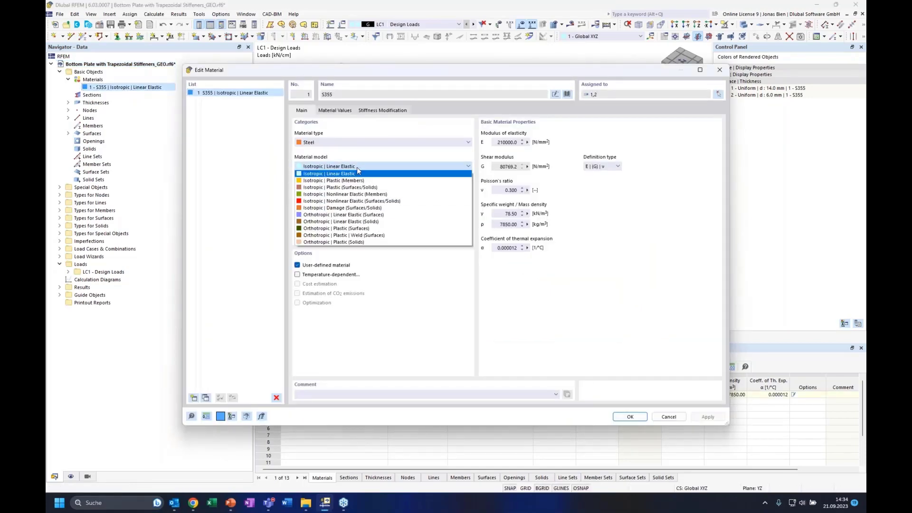
pyautogui.click(336, 189)
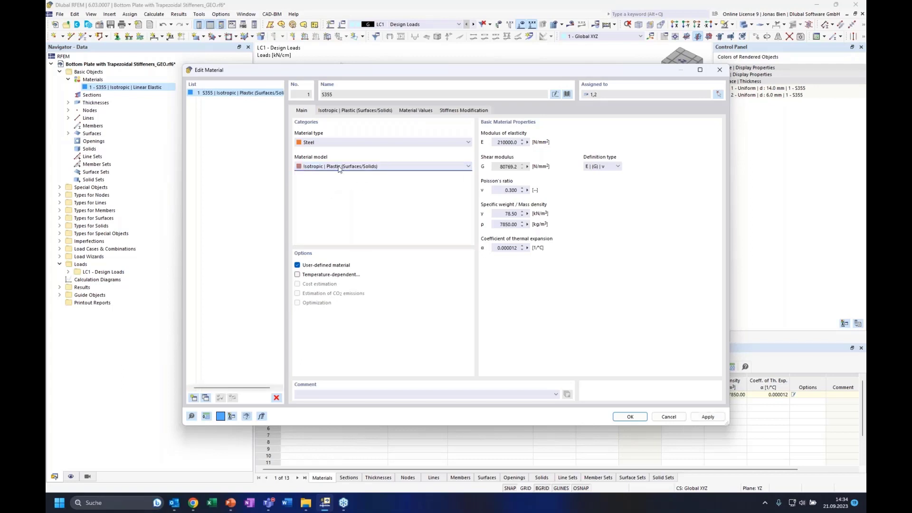
pyautogui.click(382, 167)
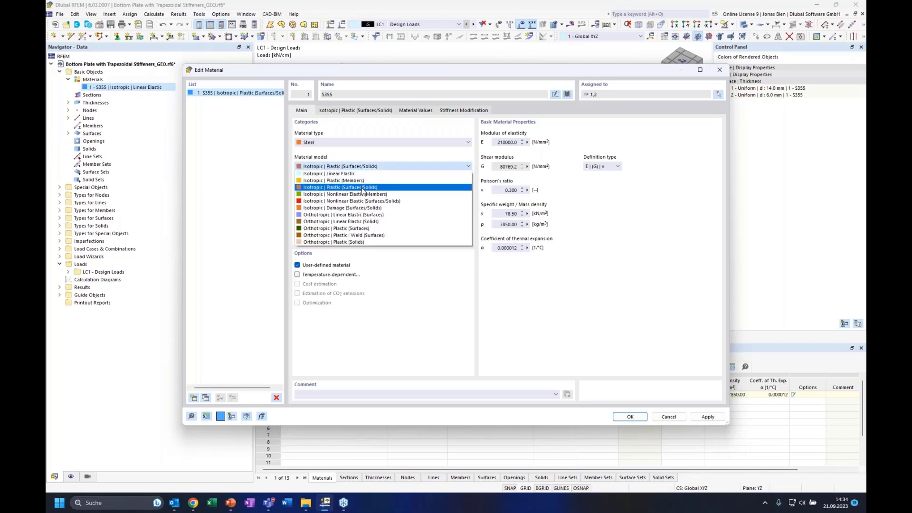
pyautogui.click(362, 190)
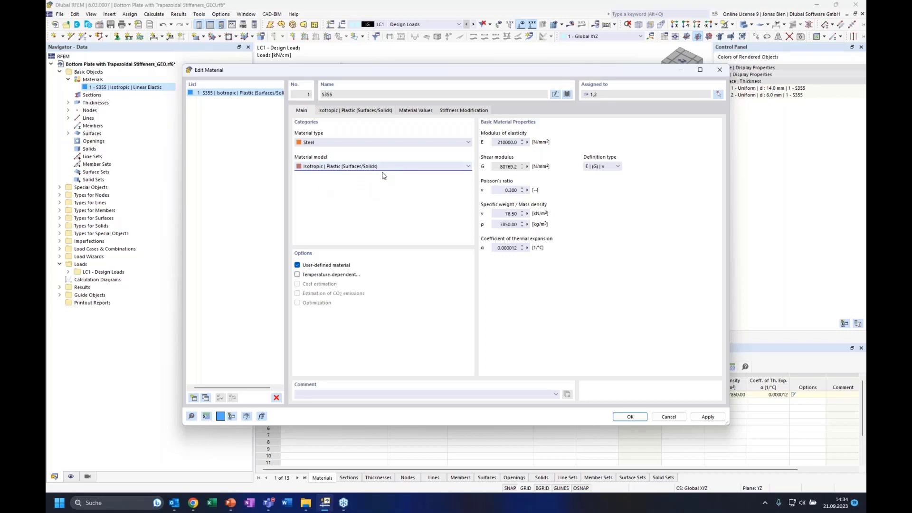
# - Review the plastic model's stress failure hypothesis, keeping von Mises, and switch to the PowerPoint slide on nonlinear material models
pyautogui.click(369, 112)
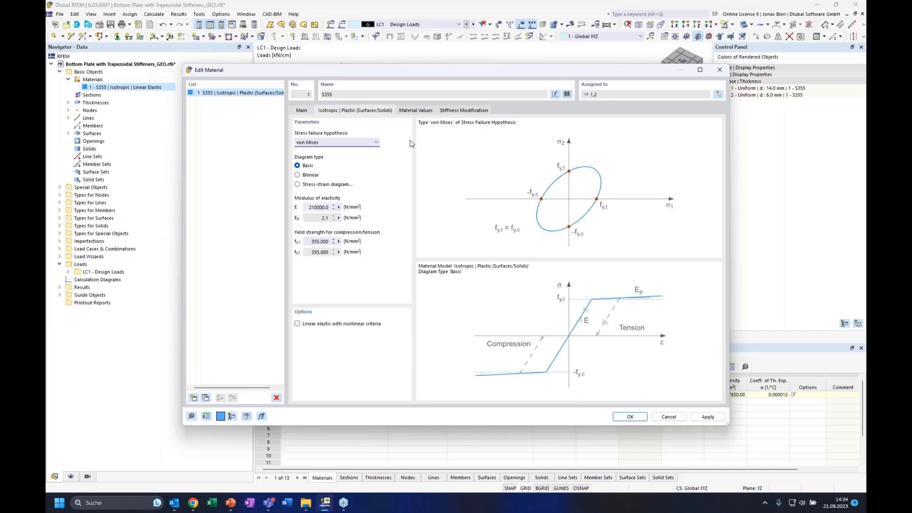
pyautogui.click(358, 145)
pyautogui.click(354, 149)
pyautogui.hotkey('alt', 'Tab')
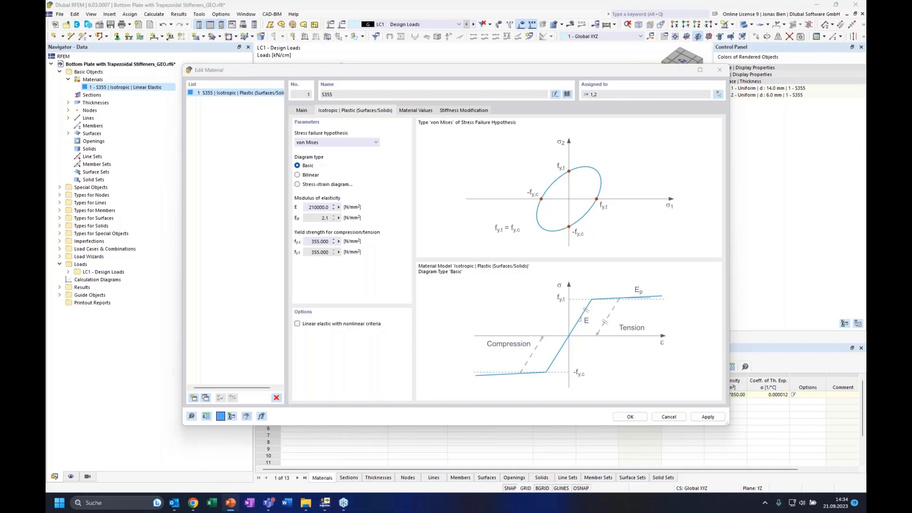
pyautogui.hotkey('shift', 'F5')
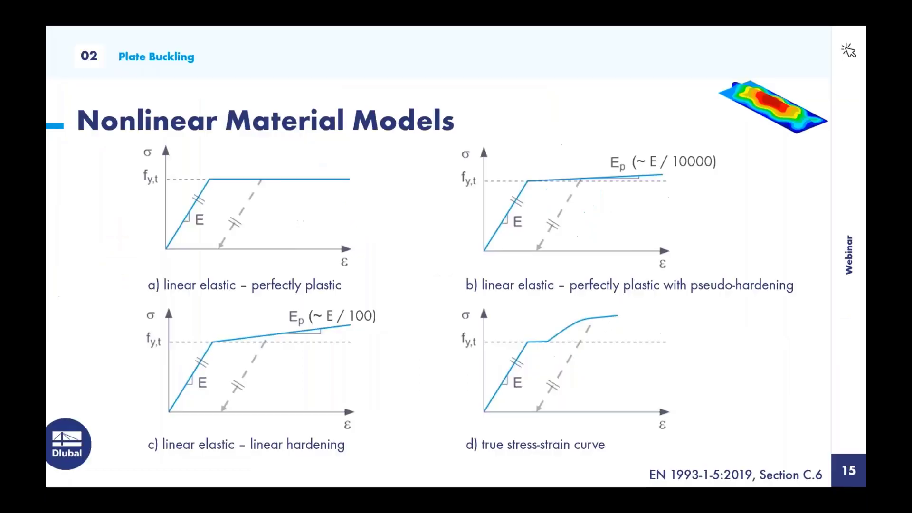
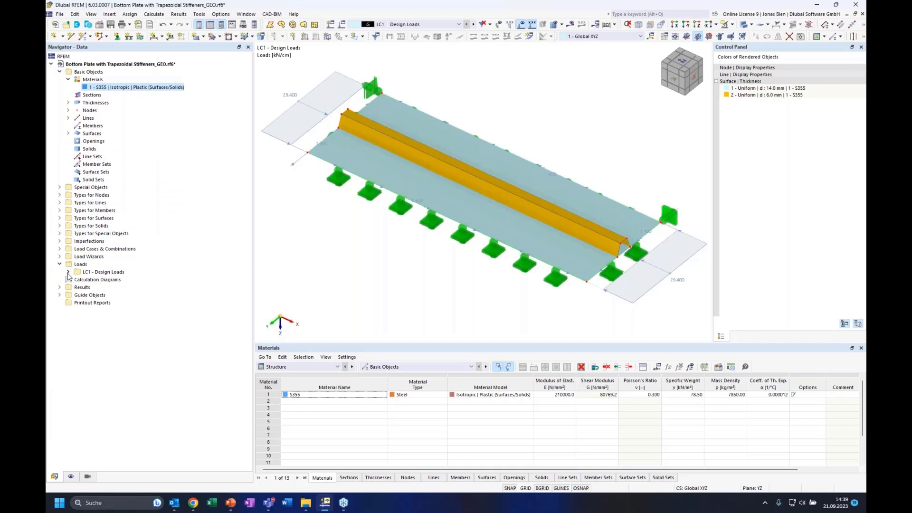
# - Open load case LC1 Design Loads for editing and activate the critical load calculation of the Structure Stability add-on
pyautogui.click(68, 273)
pyautogui.click(68, 273)
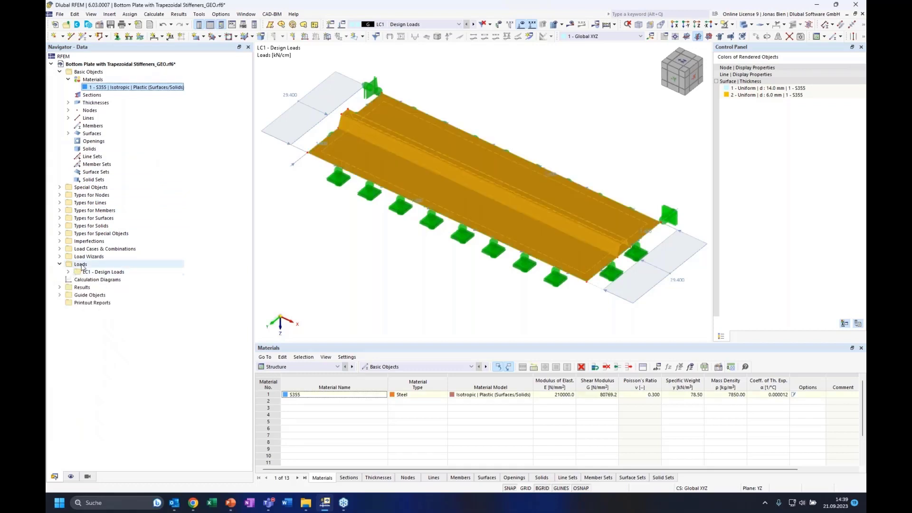
pyautogui.click(59, 249)
pyautogui.click(68, 257)
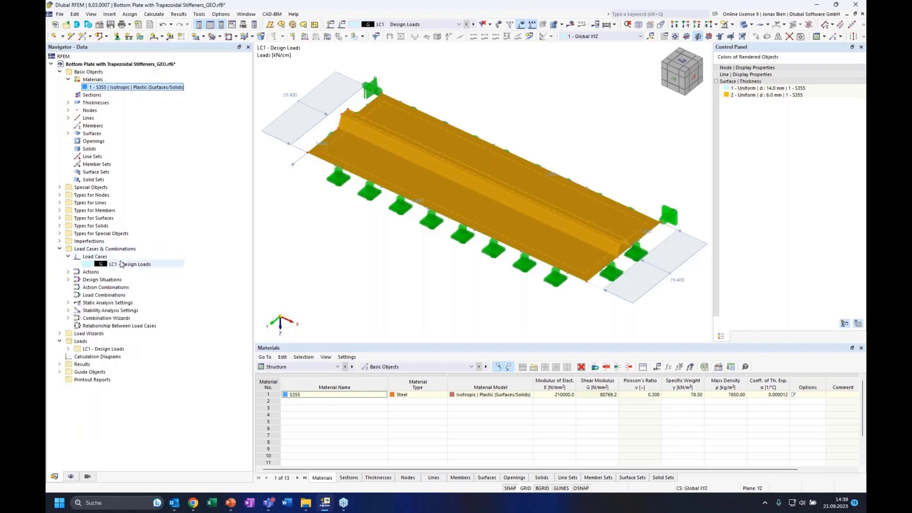
pyautogui.click(135, 266)
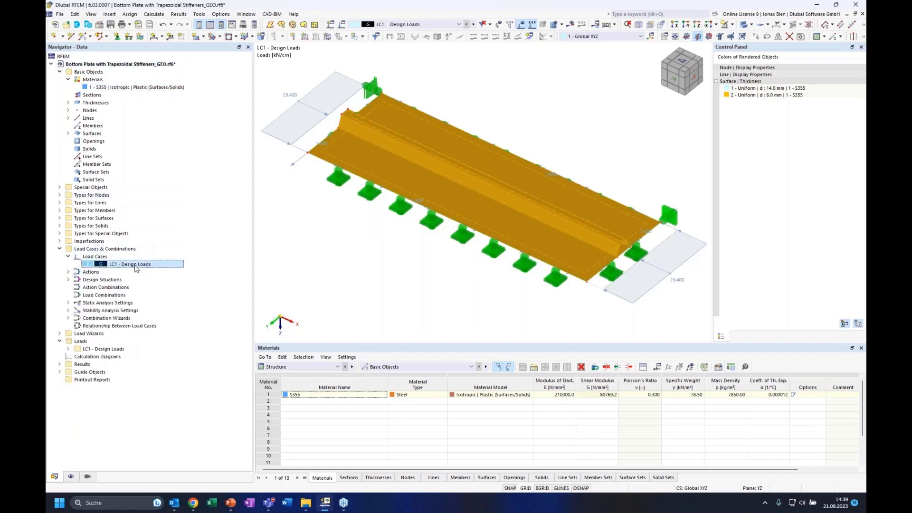
pyautogui.doubleClick(136, 265)
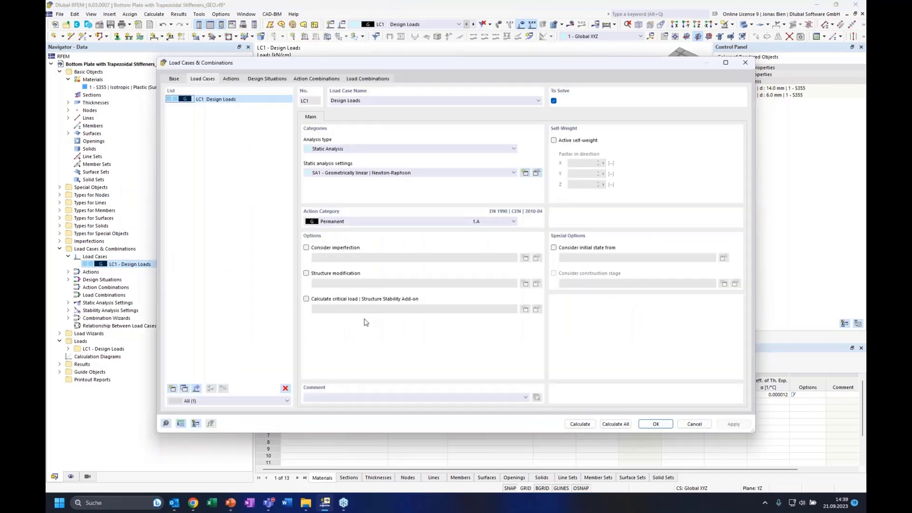
pyautogui.click(306, 299)
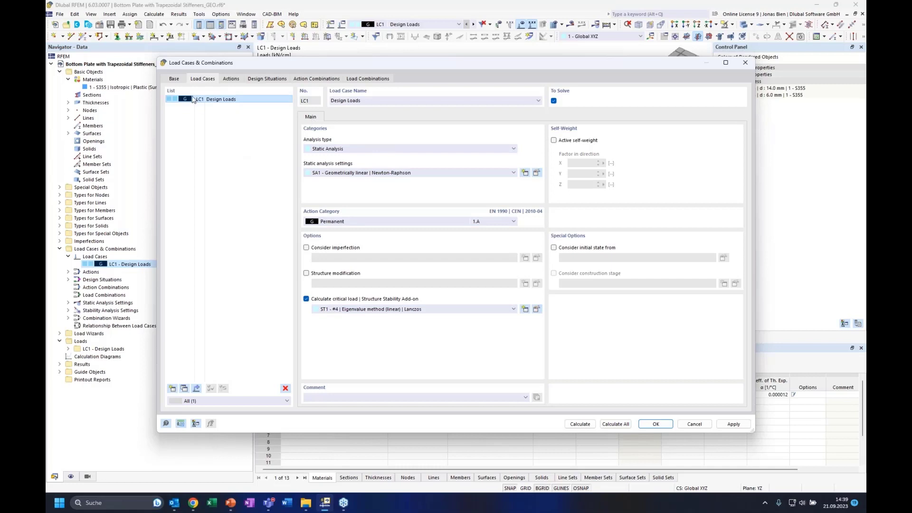
# - Set the number of lowest eigenvalues in stability analysis settings ST1 to 20 and accept the load case settings
pyautogui.click(536, 310)
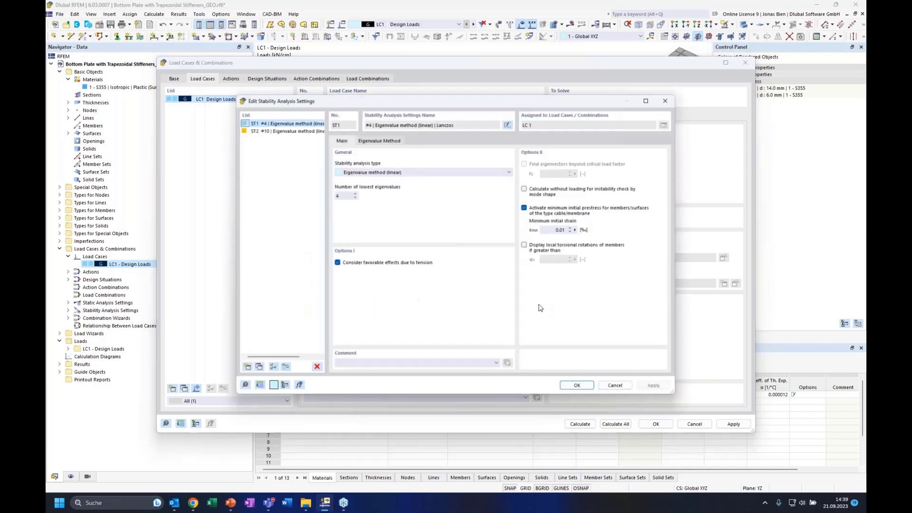
pyautogui.doubleClick(343, 193)
pyautogui.write('20')
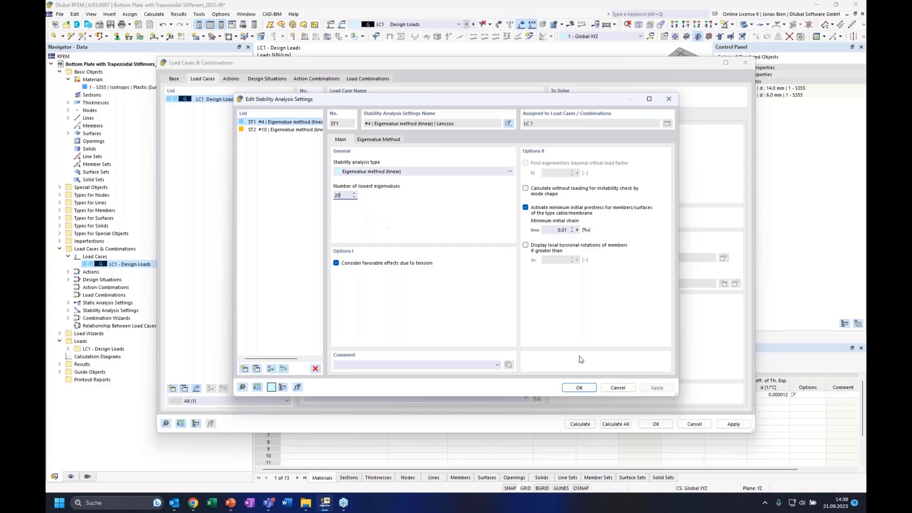
pyautogui.click(579, 388)
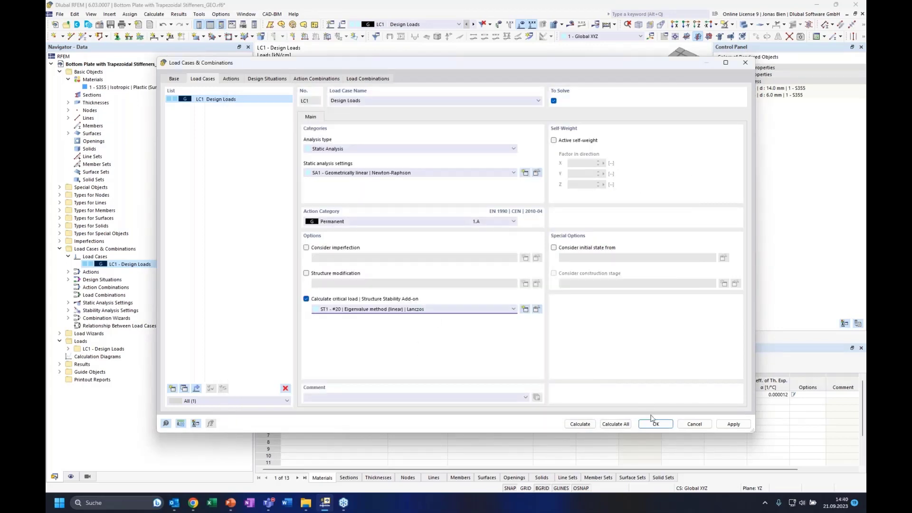
pyautogui.click(657, 425)
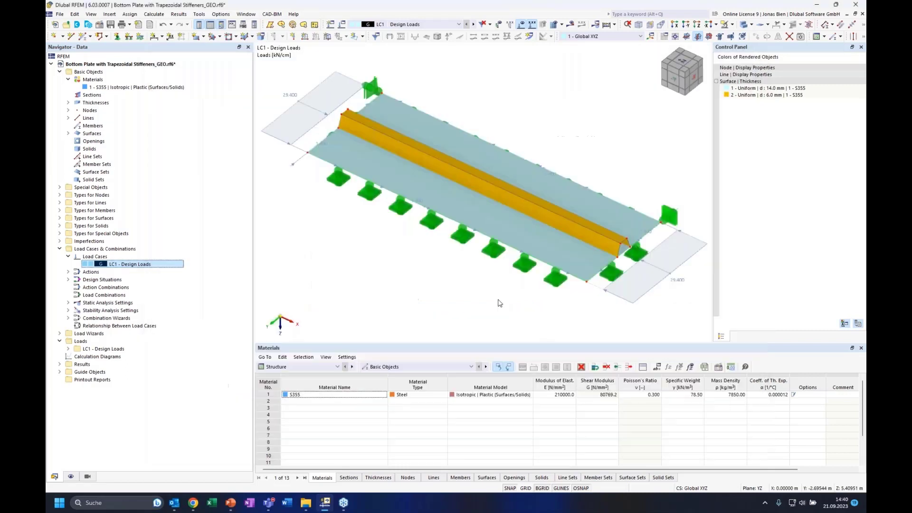
# - Generate and display the FE mesh with the current mesh settings, and examine its element division across the plate and stiffener
pyautogui.moveTo(601, 142)
pyautogui.mouseDown(button='middle')
pyautogui.moveTo(572, 146)
pyautogui.moveTo(583, 143)
pyautogui.mouseUp(button='middle')
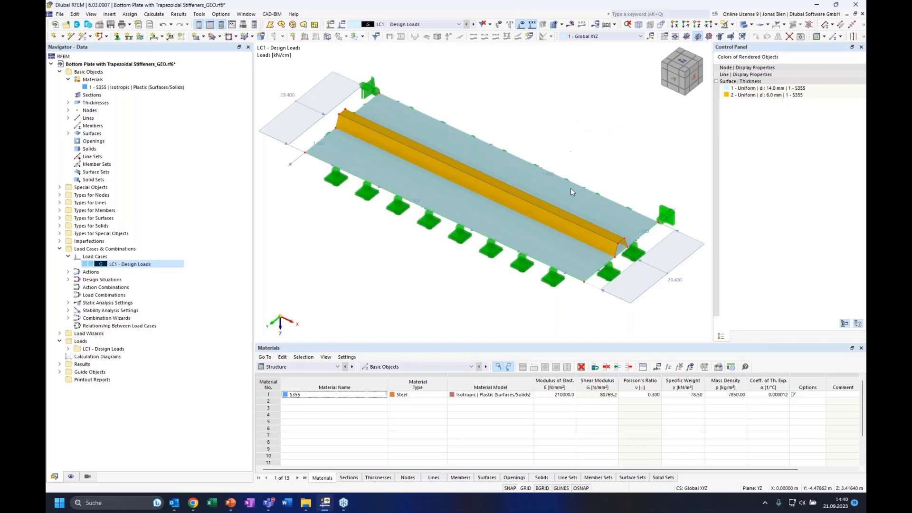
pyautogui.click(552, 30)
pyautogui.click(489, 287)
pyautogui.keyDown('ctrl'); pyautogui.moveTo(607, 139); pyautogui.dragTo(573, 136, button='middle'); pyautogui.keyUp('ctrl')
pyautogui.scroll(3, 522, 257)
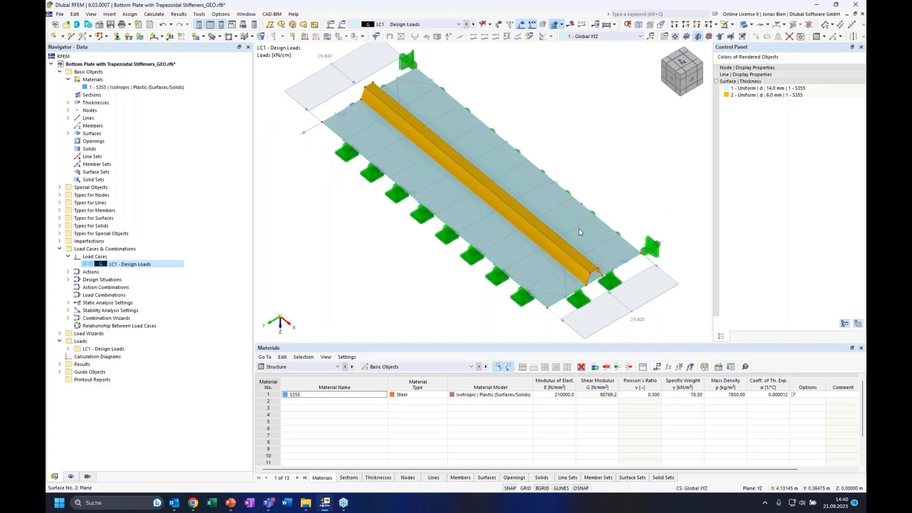
pyautogui.keyDown('ctrl'); pyautogui.moveTo(545, 117); pyautogui.dragTo(604, 151, button='middle'); pyautogui.keyUp('ctrl')
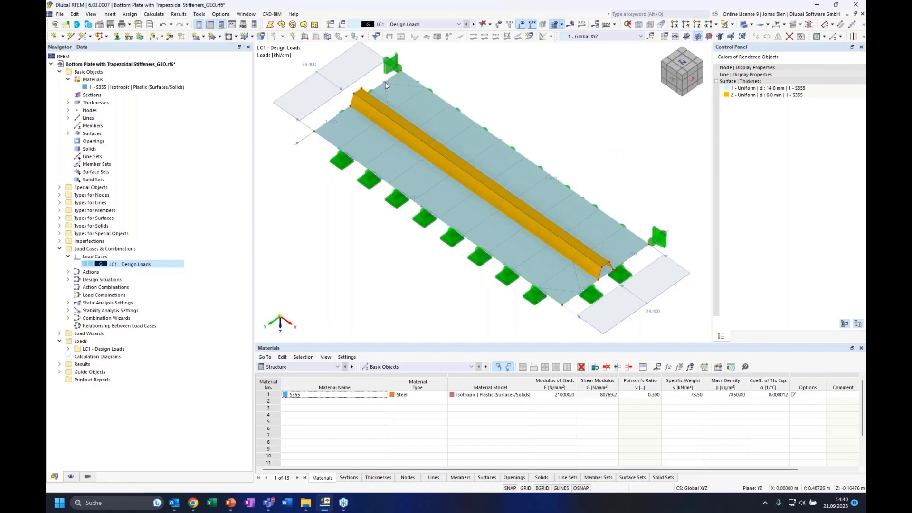
pyautogui.moveTo(538, 107)
pyautogui.keyDown('ctrl'); pyautogui.mouseDown(button='middle')
pyautogui.moveTo(531, 98)
pyautogui.moveTo(539, 125)
pyautogui.mouseUp(button='middle'); pyautogui.keyUp('ctrl')
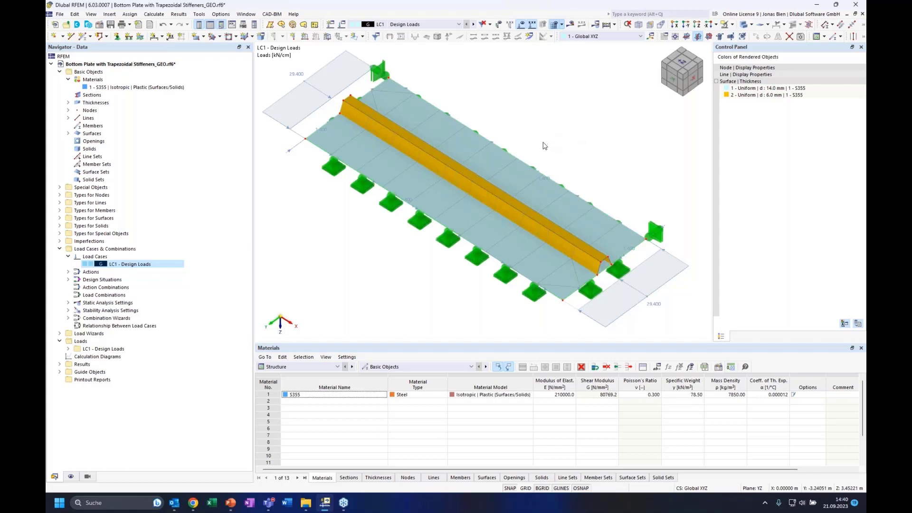
pyautogui.scroll(-1, 542, 143)
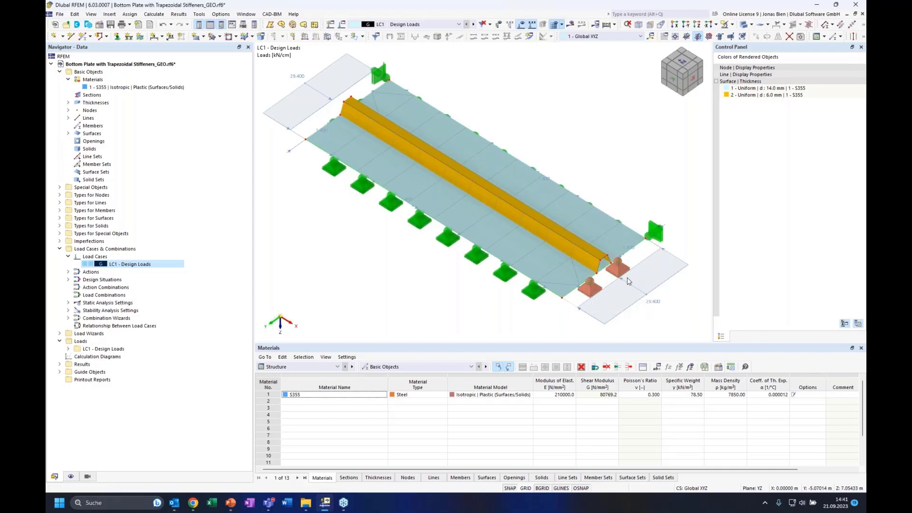
pyautogui.scroll(4, 565, 291)
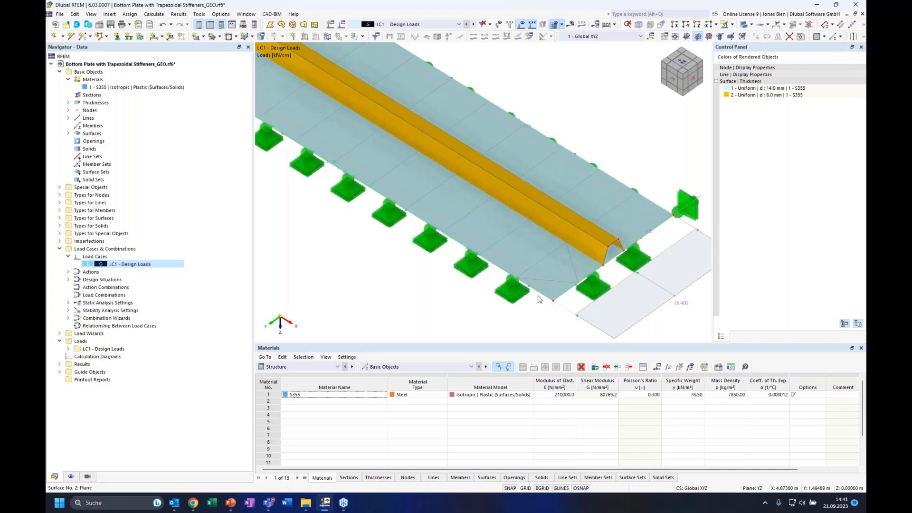
# - Set the target length of finite elements to 0.05 m in the mesh settings, and generate and display the new mesh
pyautogui.click(136, 14)
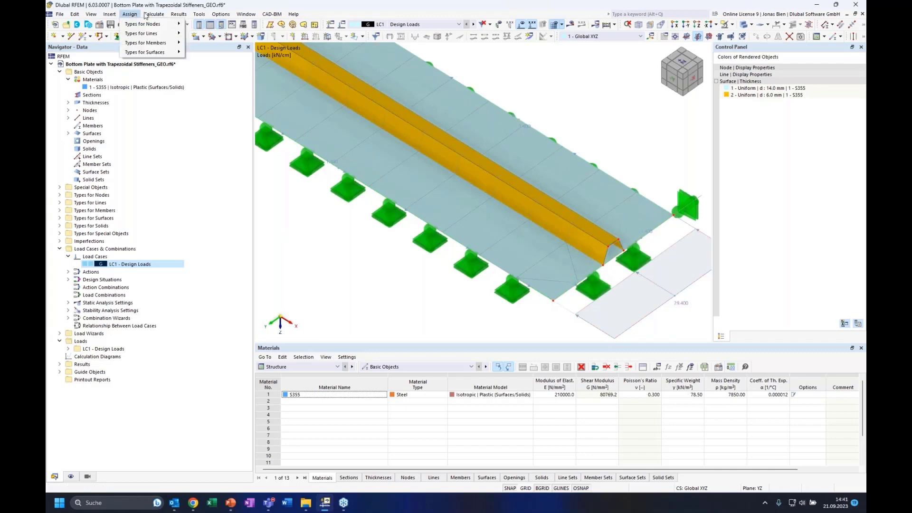
pyautogui.moveTo(155, 16)
pyautogui.click(173, 114)
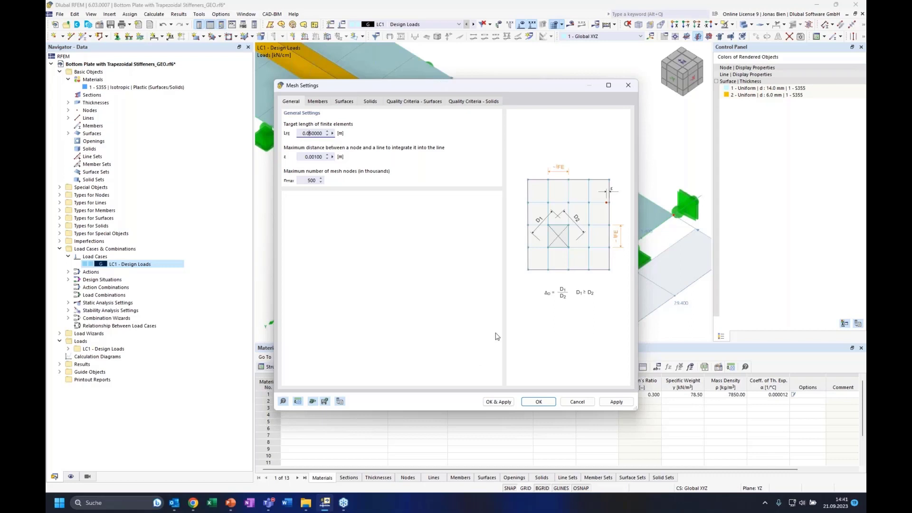
pyautogui.click(544, 401)
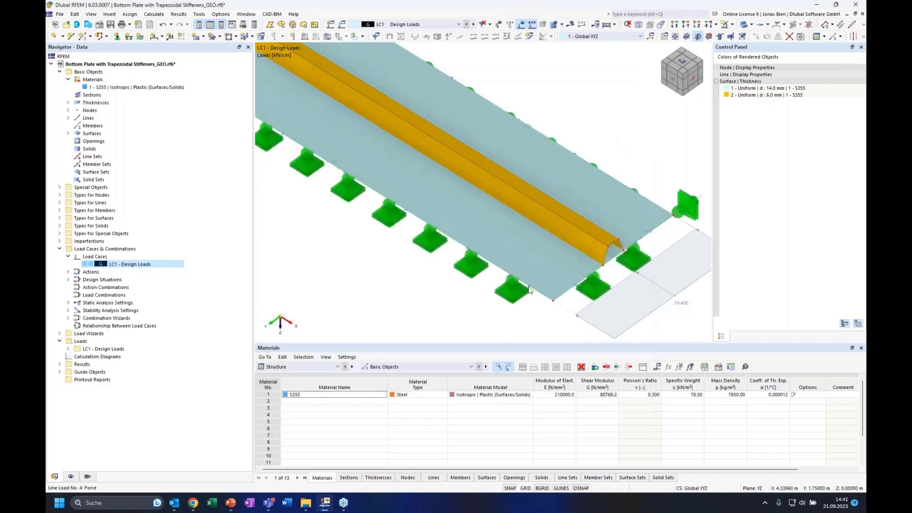
pyautogui.click(555, 25)
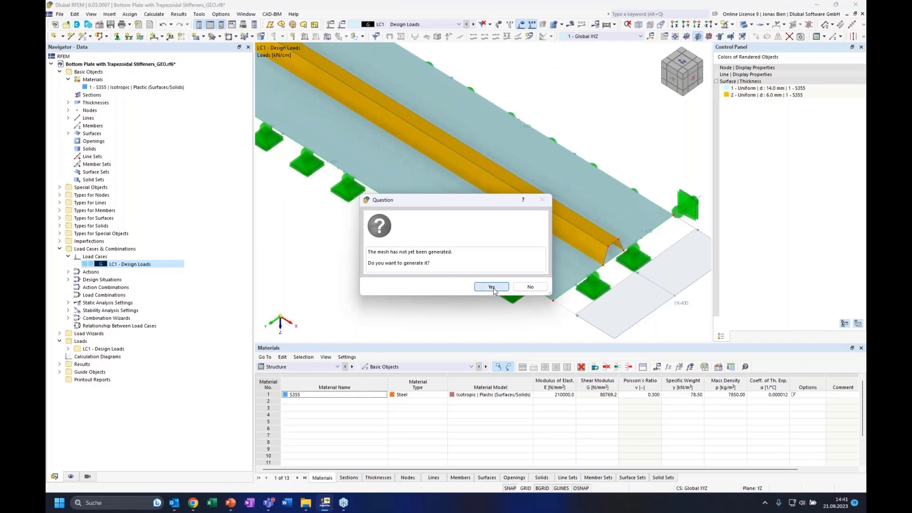
pyautogui.click(492, 288)
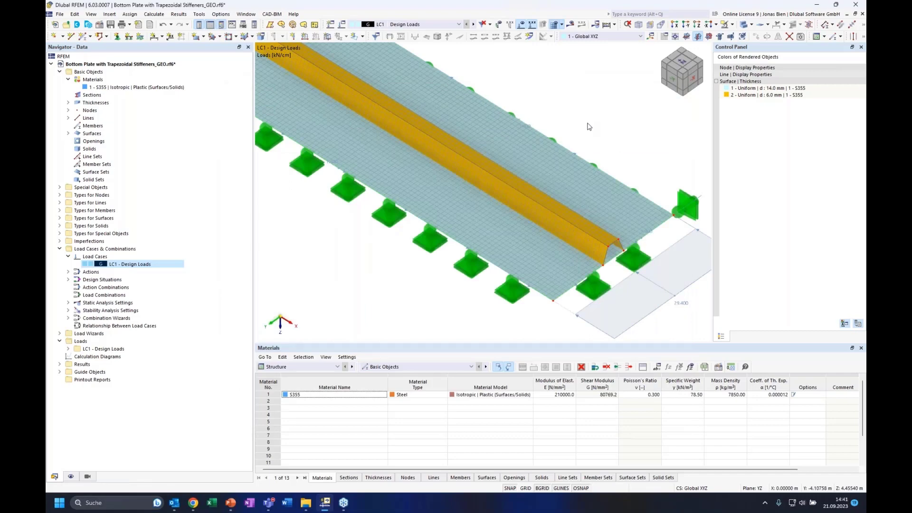
# - Inspect the refined mesh on the stiffened plate, and calculate LC1 to display its static analysis results
pyautogui.scroll(1, 591, 127)
pyautogui.scroll(-4, 601, 128)
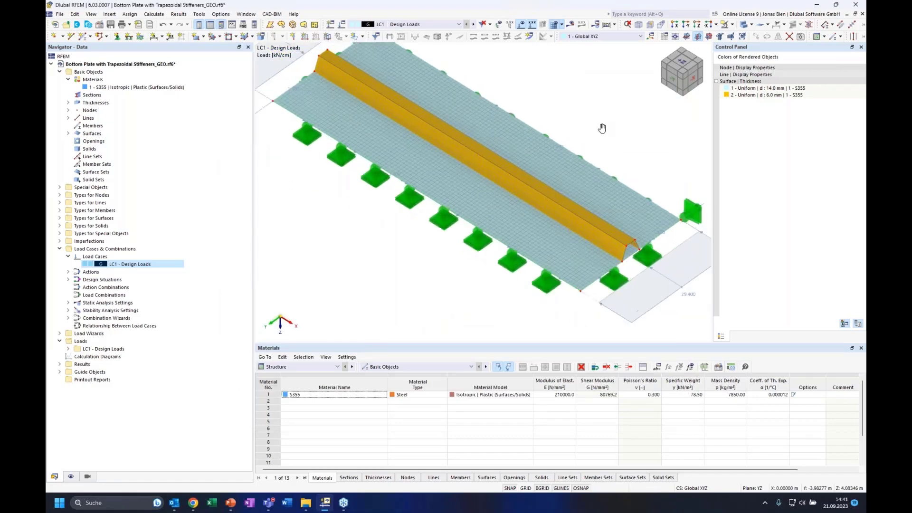
pyautogui.moveTo(588, 144); pyautogui.dragTo(574, 154, button='middle')
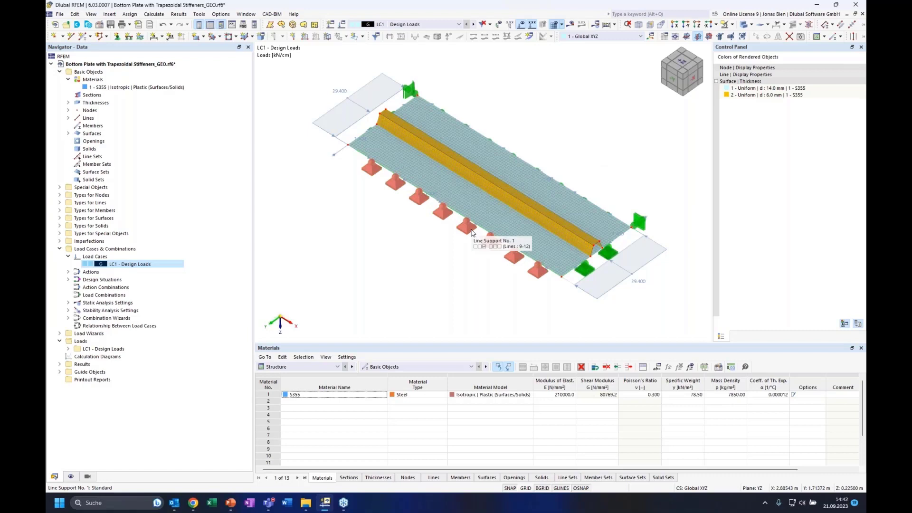
pyautogui.keyDown('ctrl'); pyautogui.moveTo(574, 160); pyautogui.dragTo(565, 144, button='middle'); pyautogui.keyUp('ctrl')
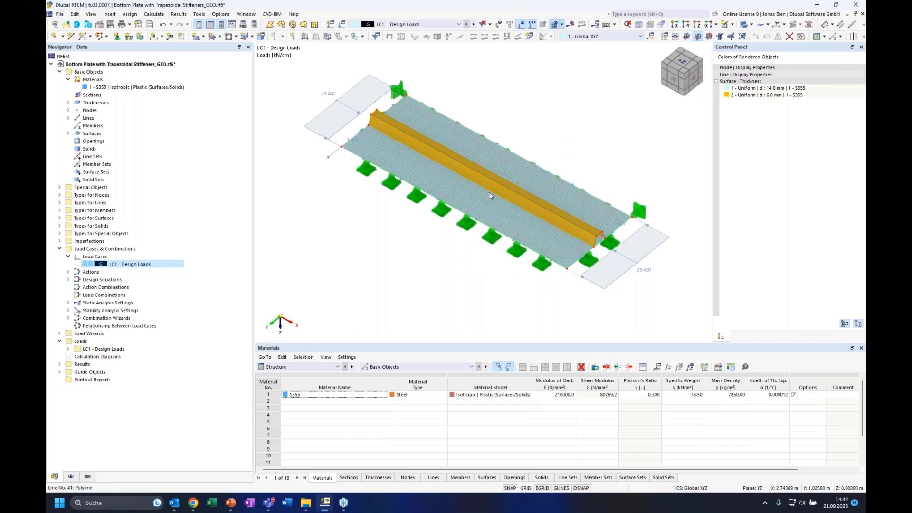
pyautogui.moveTo(555, 117); pyautogui.dragTo(548, 123, button='middle')
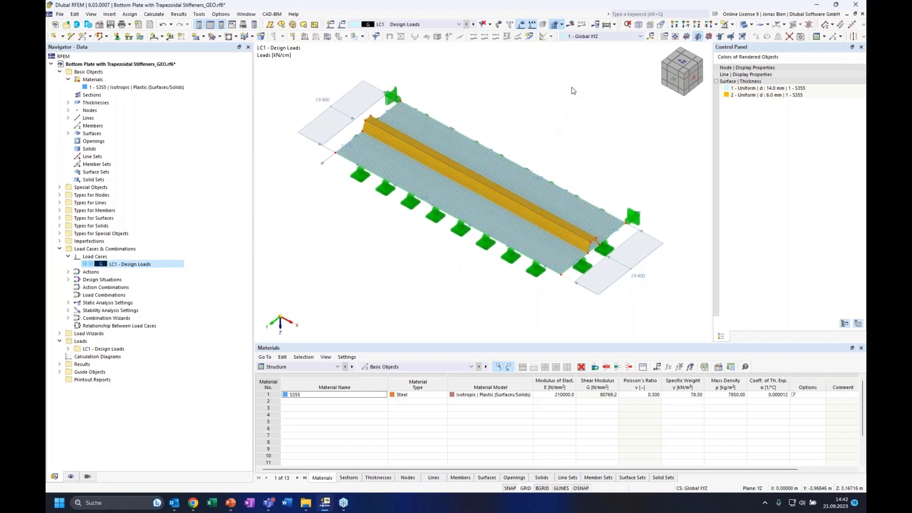
pyautogui.click(573, 27)
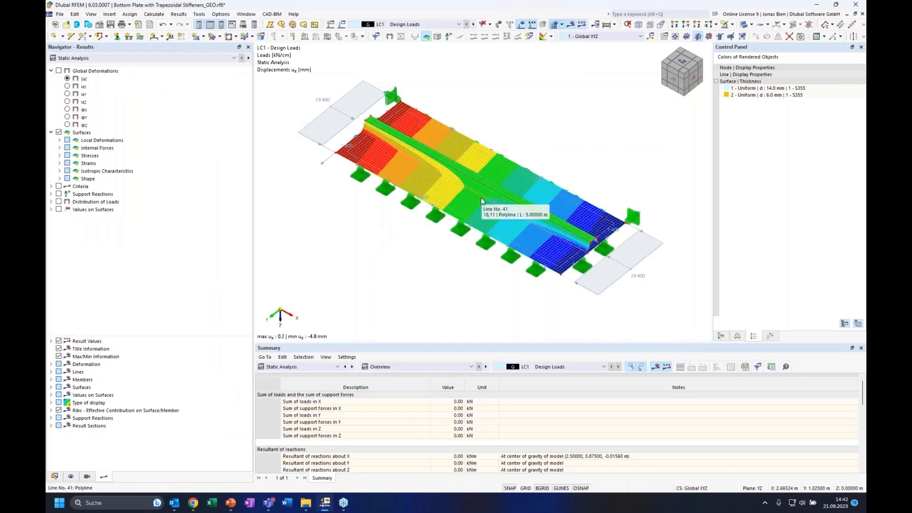
# - Display the total global deformations |u| of LC1 and examine the deformation pattern over the plate and stiffener
pyautogui.scroll(-1, 528, 134)
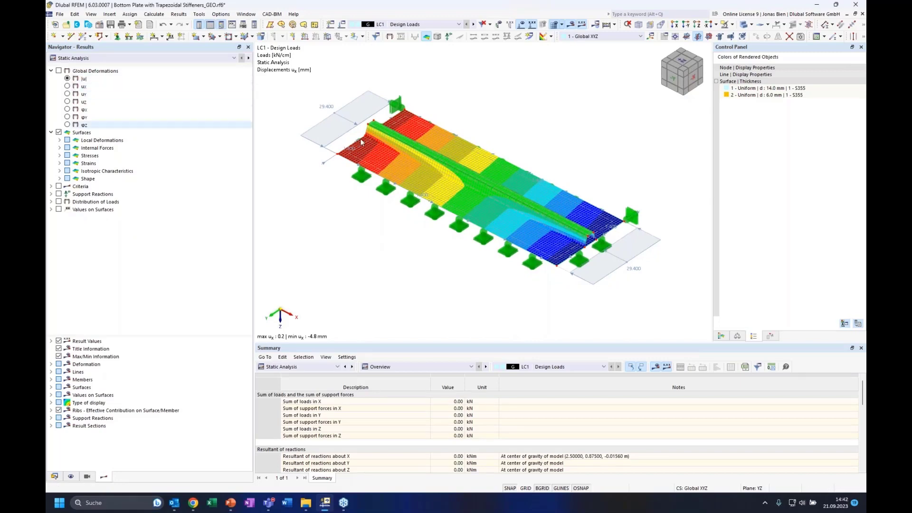
pyautogui.click(68, 79)
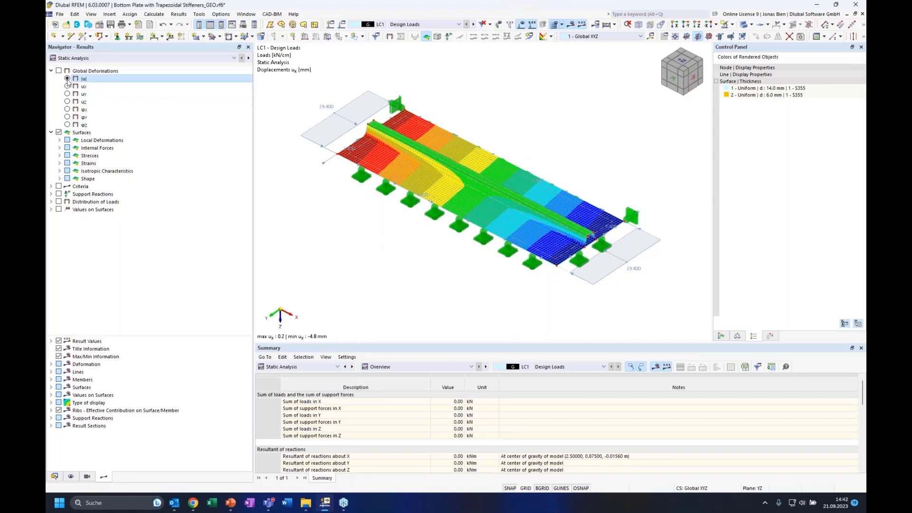
pyautogui.keyDown('ctrl'); pyautogui.moveTo(528, 130); pyautogui.dragTo(526, 122, button='middle'); pyautogui.keyUp('ctrl')
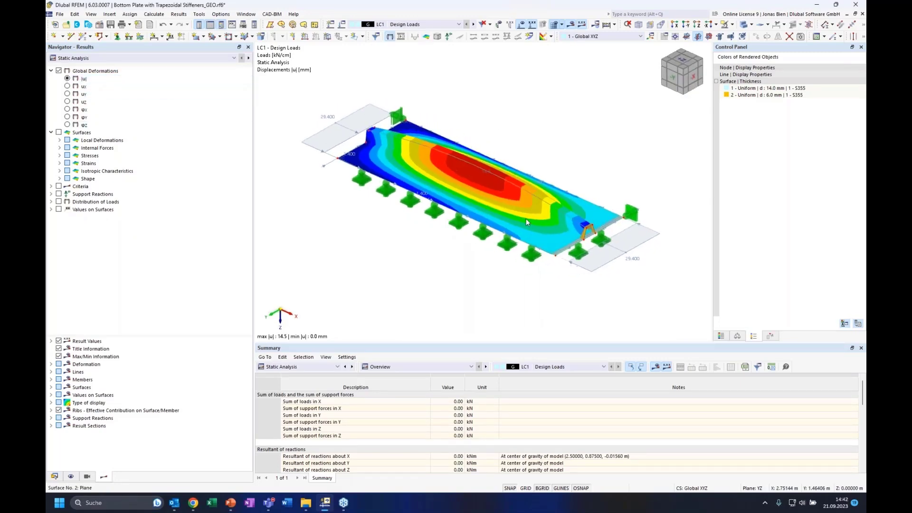
pyautogui.moveTo(579, 142)
pyautogui.keyDown('ctrl'); pyautogui.mouseDown(button='middle')
pyautogui.moveTo(580, 116)
pyautogui.moveTo(572, 141)
pyautogui.mouseUp(button='middle'); pyautogui.keyUp('ctrl')
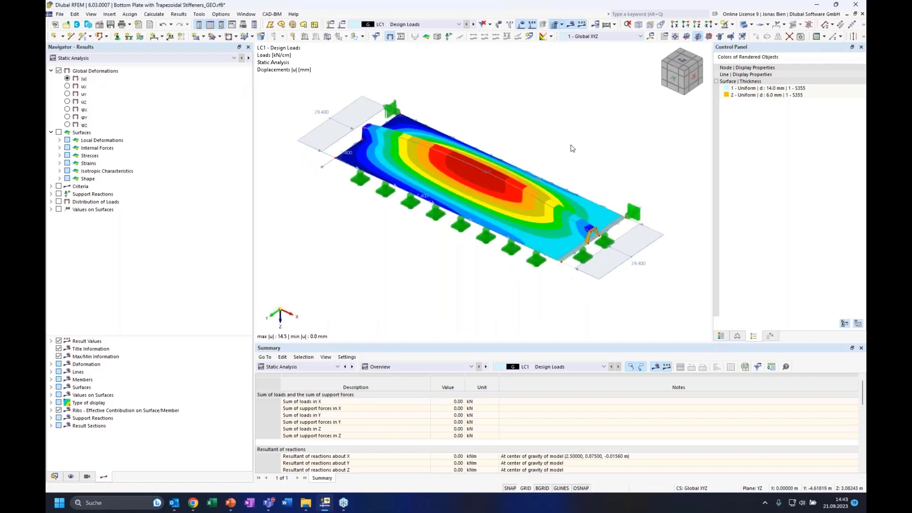
pyautogui.moveTo(576, 152); pyautogui.dragTo(567, 152, button='middle')
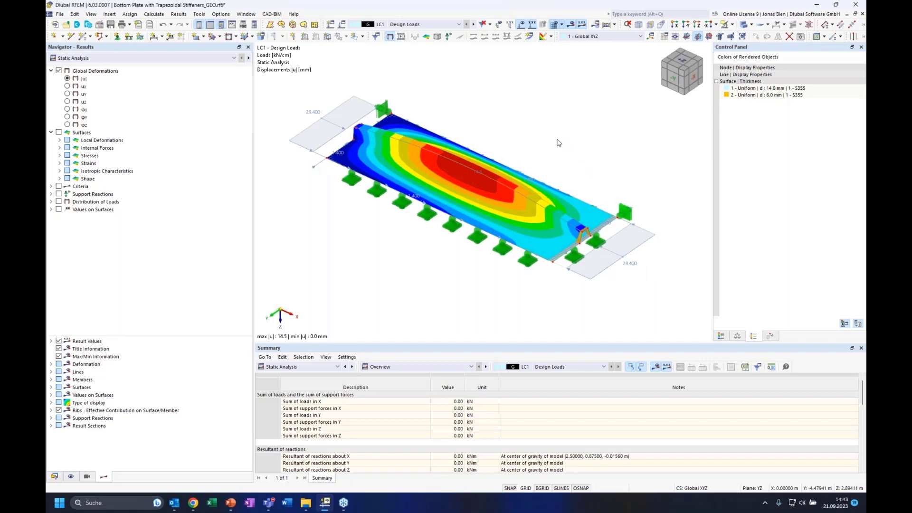
pyautogui.scroll(3, 550, 147)
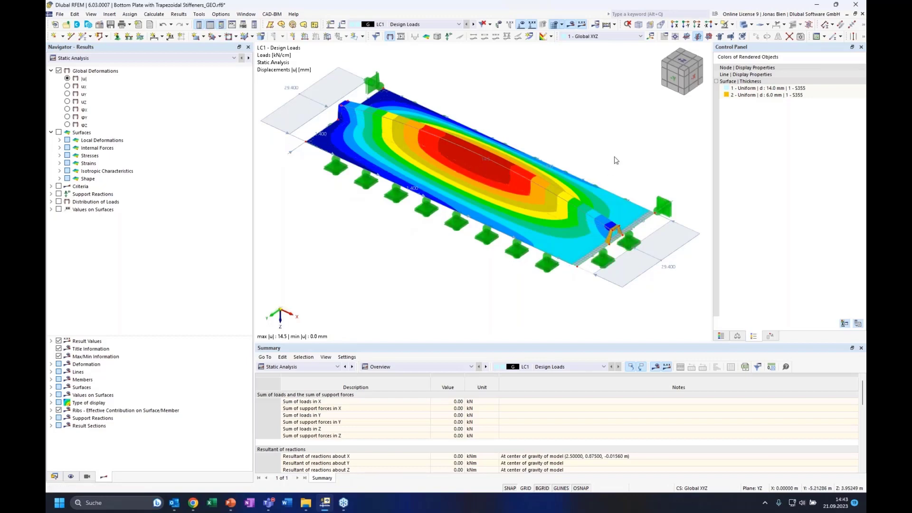
# - Display the maximum von Mises equivalent stresses of the surfaces for LC1
pyautogui.click(625, 242)
pyautogui.click(60, 155)
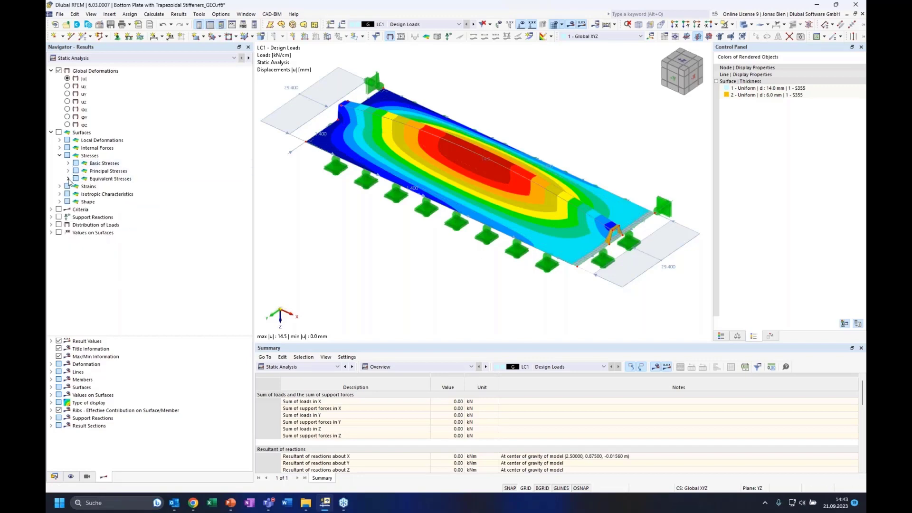
pyautogui.click(68, 178)
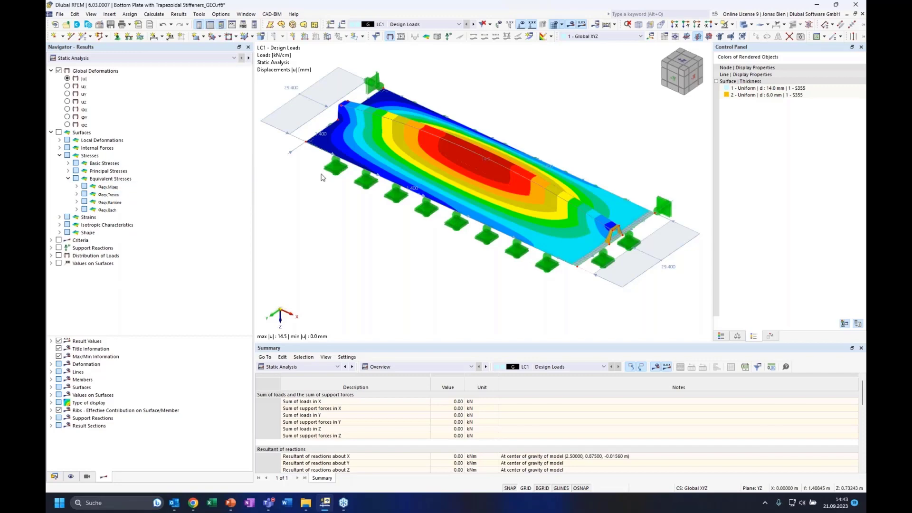
pyautogui.click(76, 187)
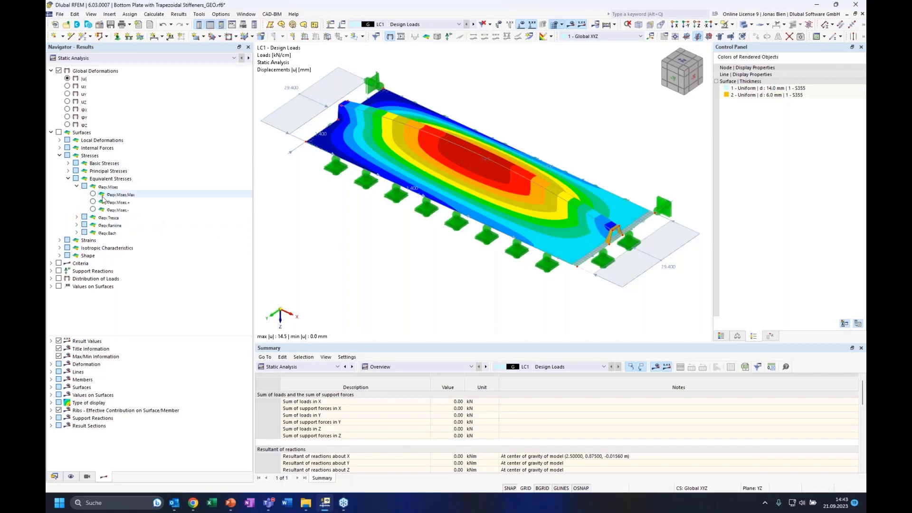
pyautogui.click(92, 194)
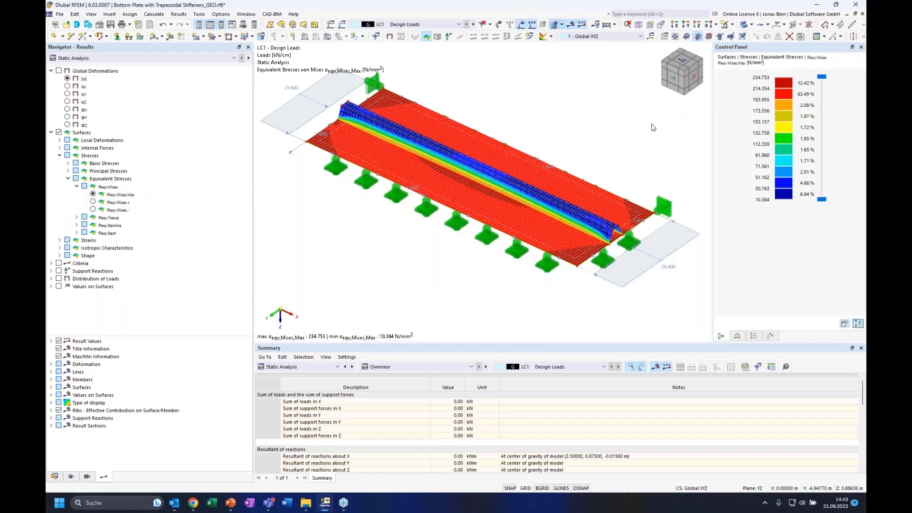
# - Examine the equivalent stresses on the plate, and switch the LC1 results to the stability analysis with its critical load factors
pyautogui.moveTo(622, 117); pyautogui.dragTo(619, 118, button='middle')
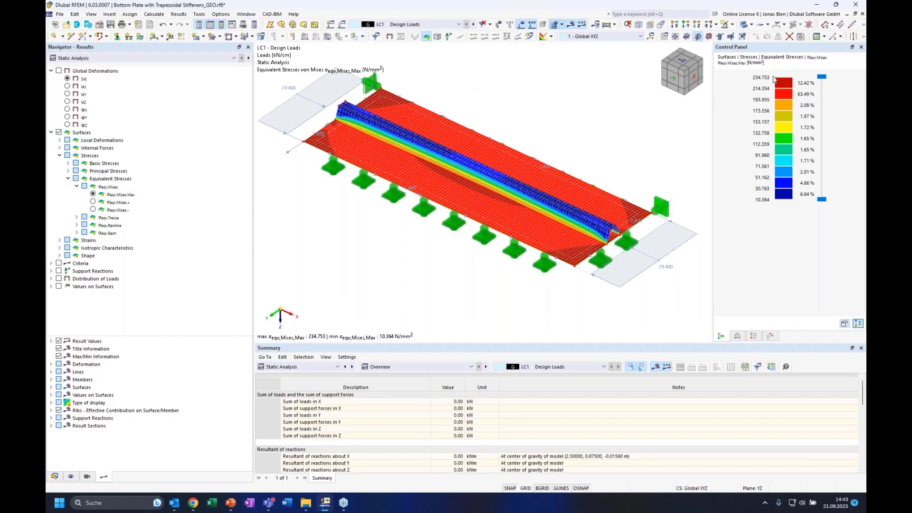
pyautogui.moveTo(551, 98); pyautogui.dragTo(556, 123, button='middle')
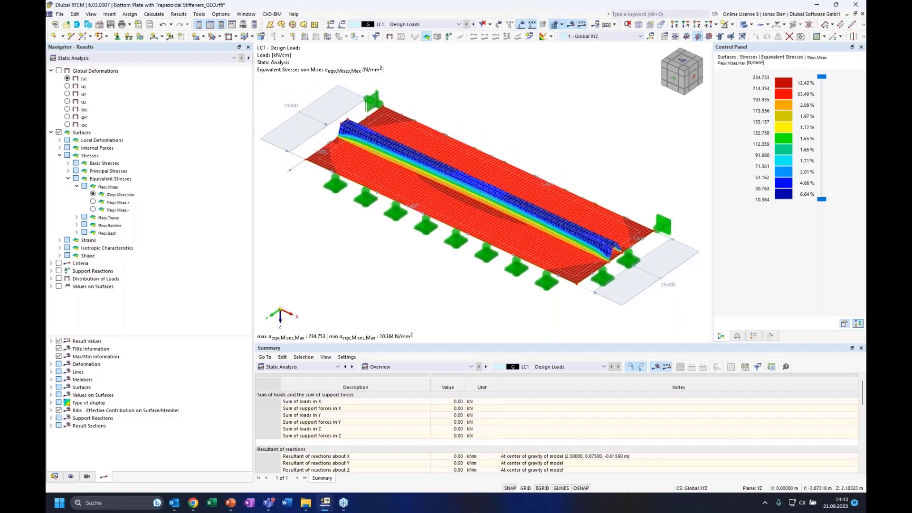
pyautogui.moveTo(550, 121); pyautogui.dragTo(550, 125, button='middle')
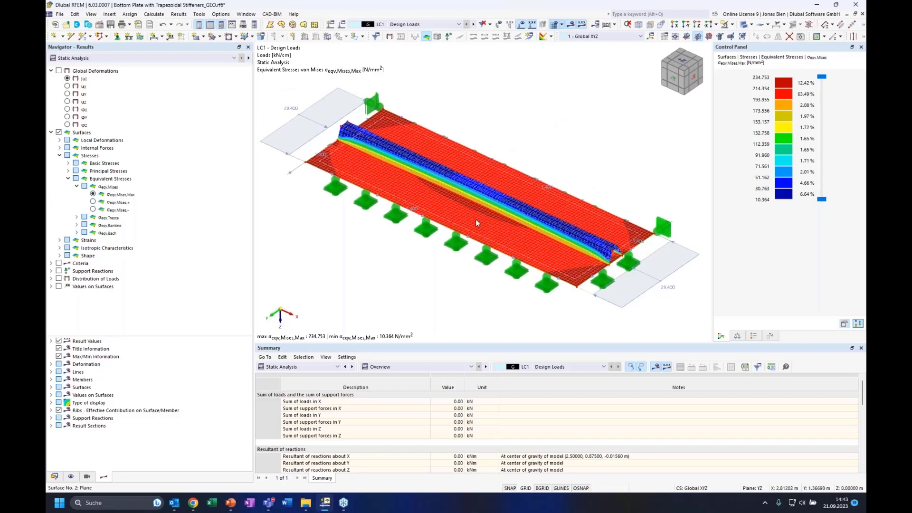
pyautogui.click(310, 367)
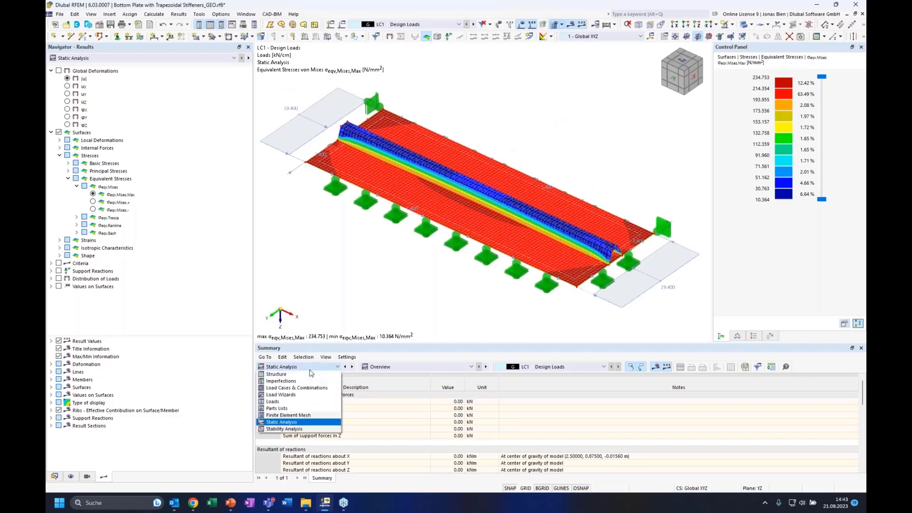
pyautogui.click(283, 429)
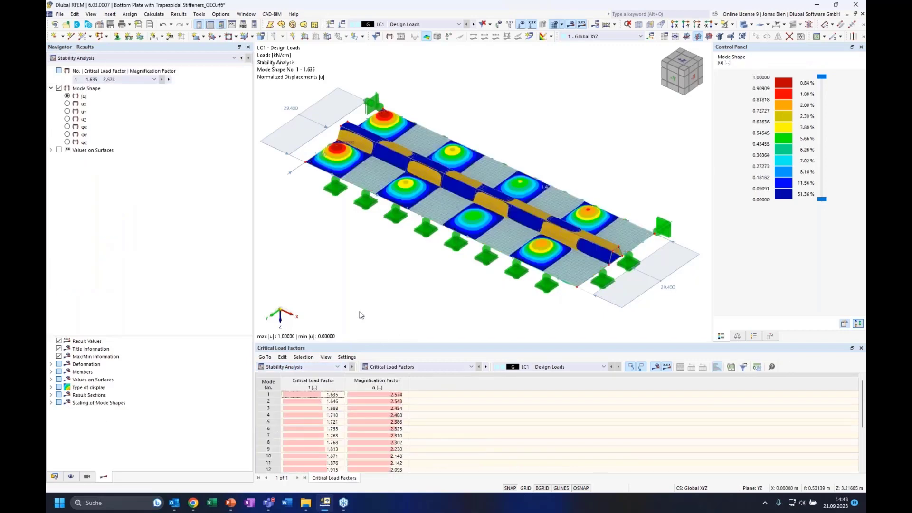
# - Hide the FE mesh in the mode shape results and show the model in solid mode
pyautogui.click(554, 25)
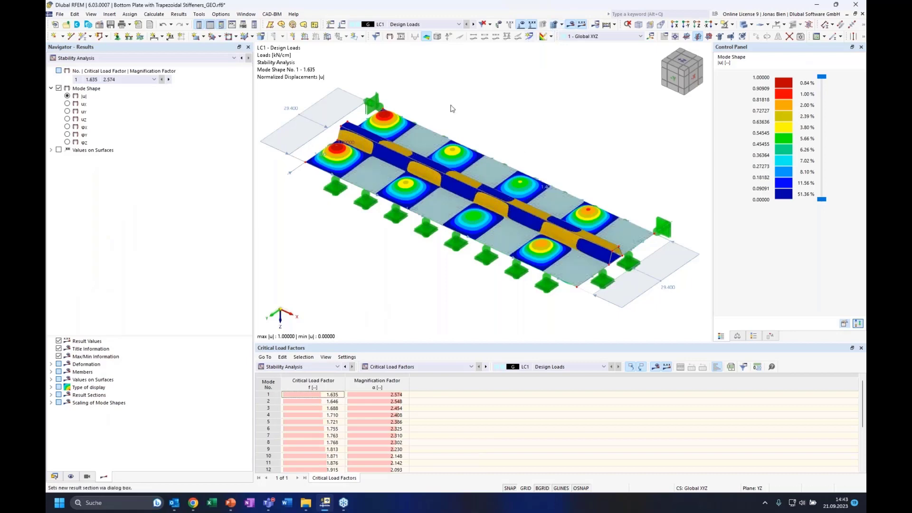
pyautogui.click(744, 25)
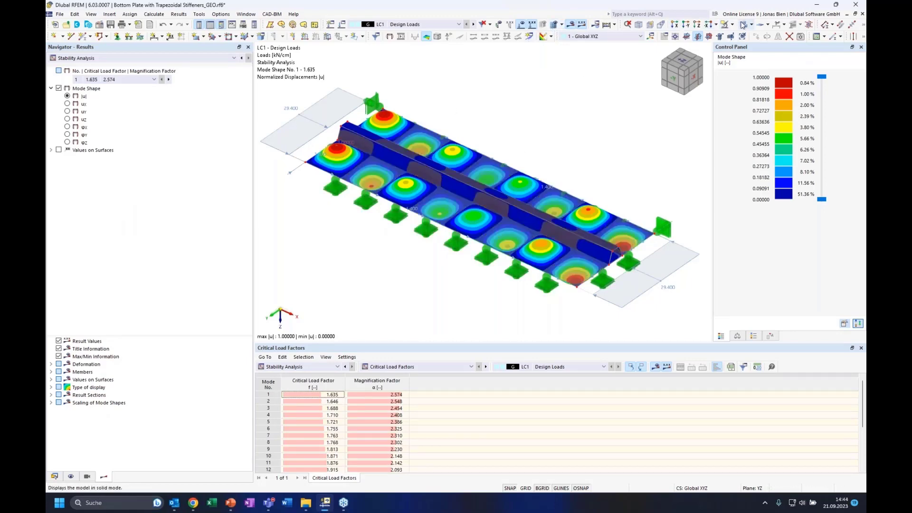
pyautogui.click(156, 58)
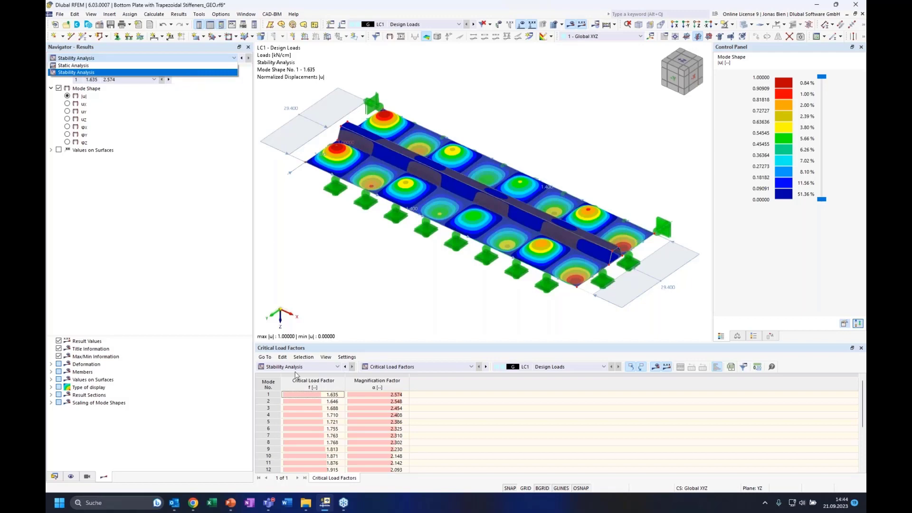
pyautogui.click(357, 249)
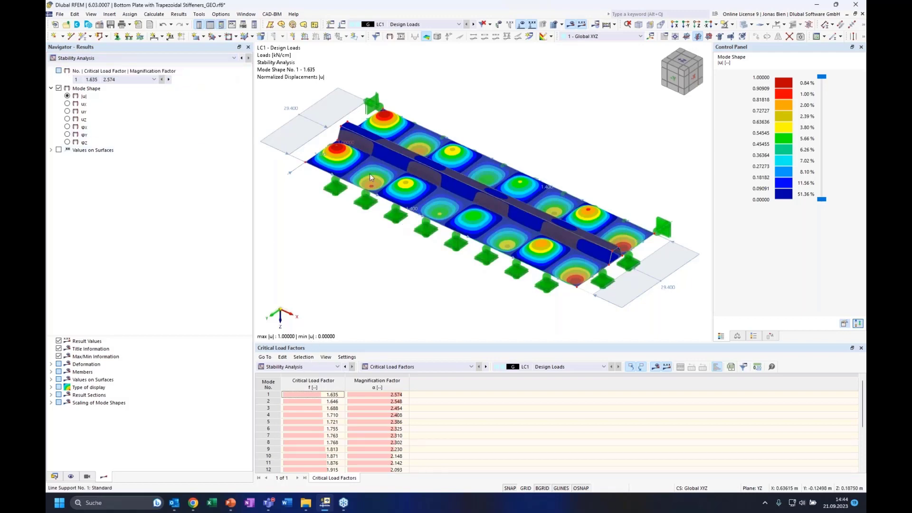
# - Go through mode shapes 2 to 11 of LC1 and examine the buckling pattern of the plate and stiffener in each
pyautogui.click(311, 402)
pyautogui.click(311, 409)
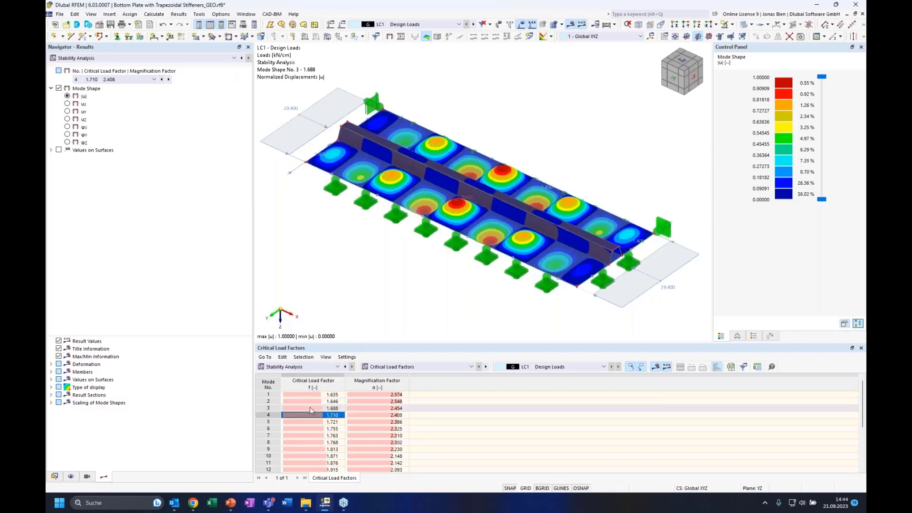
pyautogui.press('Down')
pyautogui.press('Down')
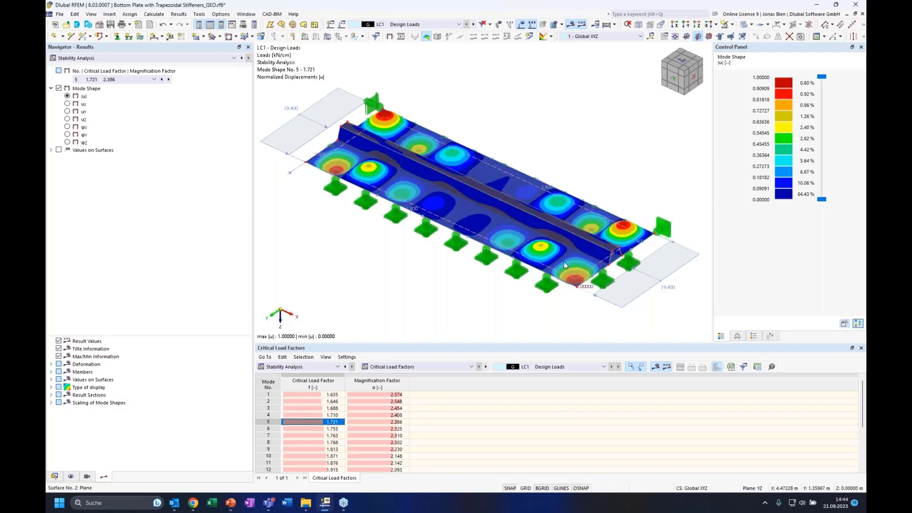
pyautogui.press('Down')
pyautogui.press('Down')
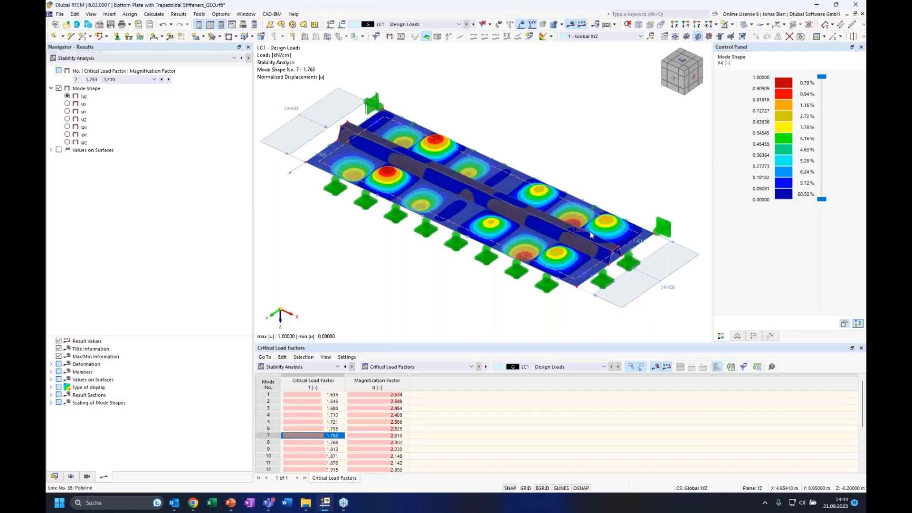
pyautogui.press('Down')
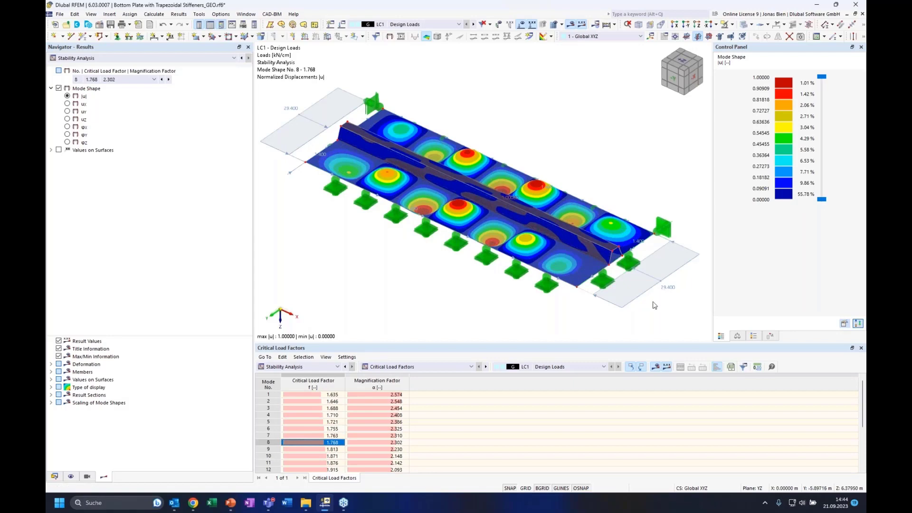
pyautogui.press('Down')
pyautogui.press('Down')
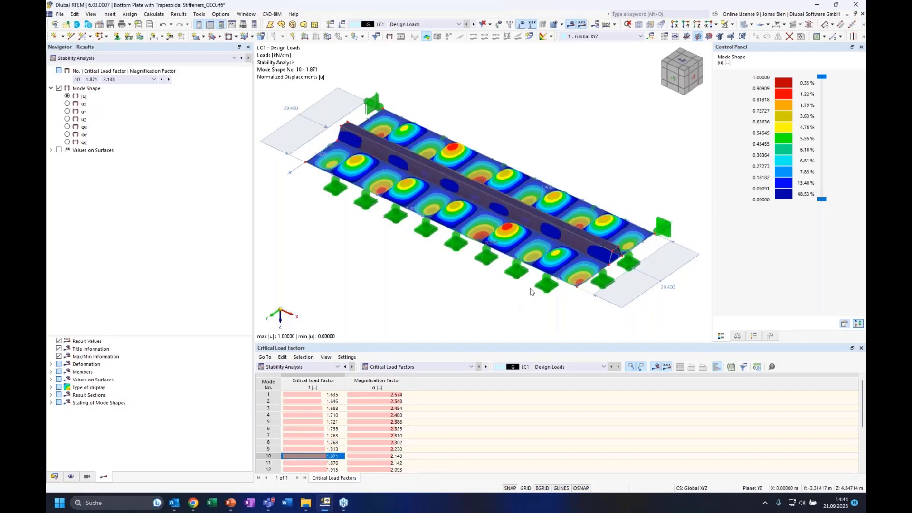
pyautogui.press('Down')
pyautogui.scroll(-1, 336, 453)
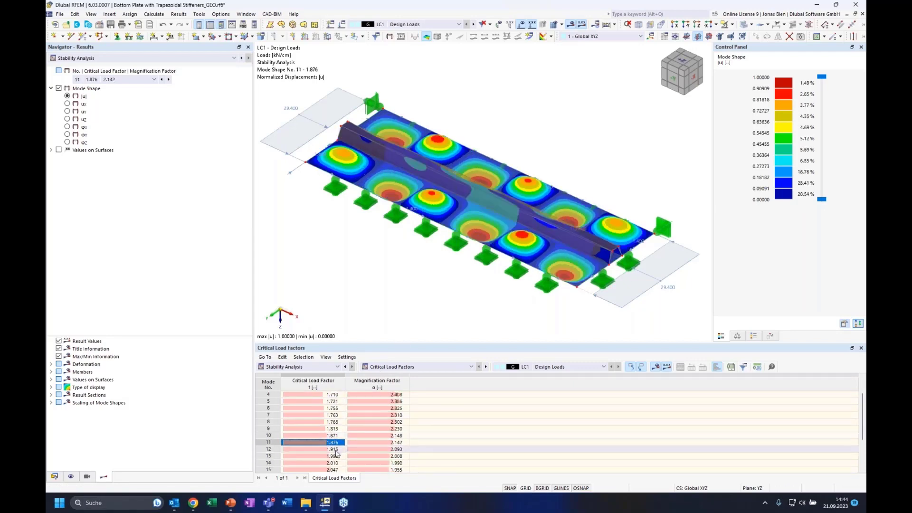
# - Go through mode shapes 12 to 17 of LC1 and examine whether they show local or global buckling
pyautogui.click(332, 449)
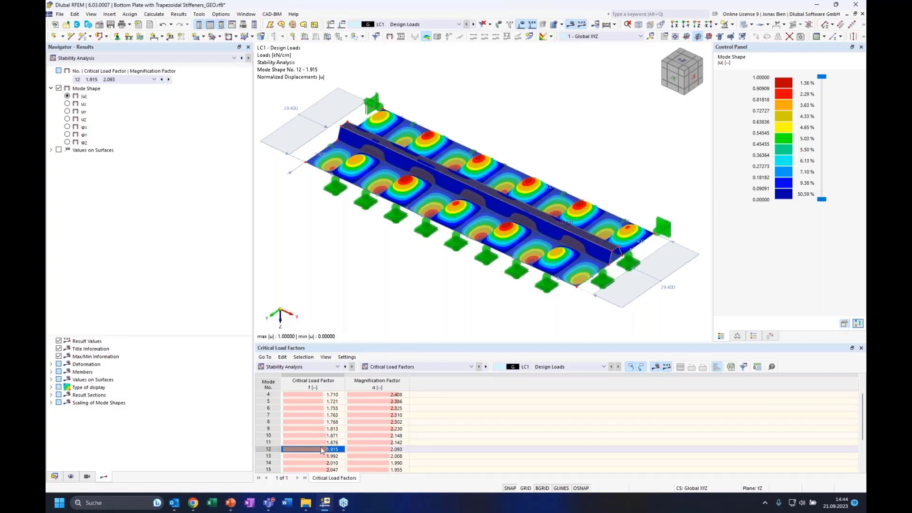
pyautogui.press('Down')
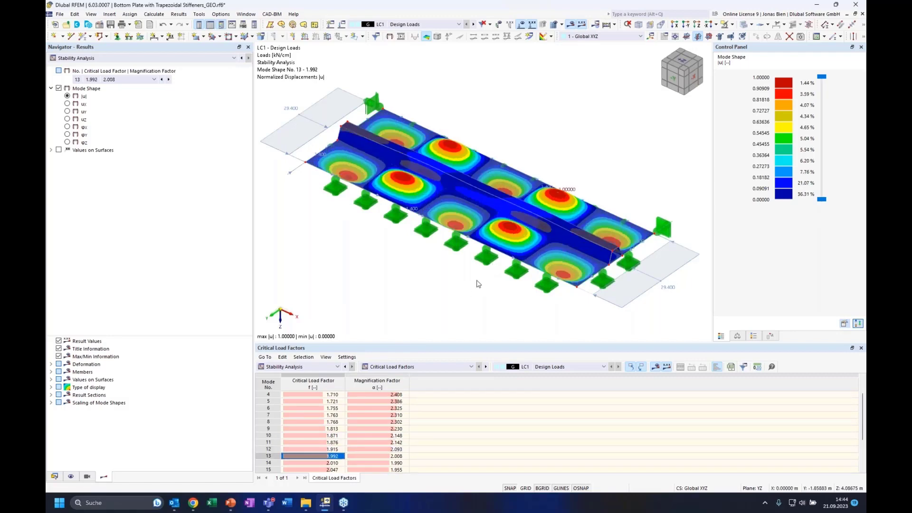
pyautogui.press('Down')
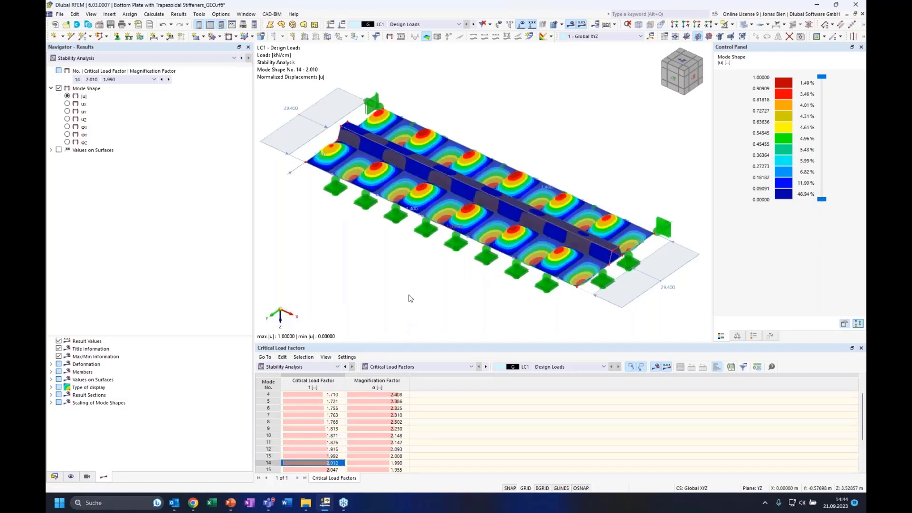
pyautogui.press('Down')
pyautogui.press('Down')
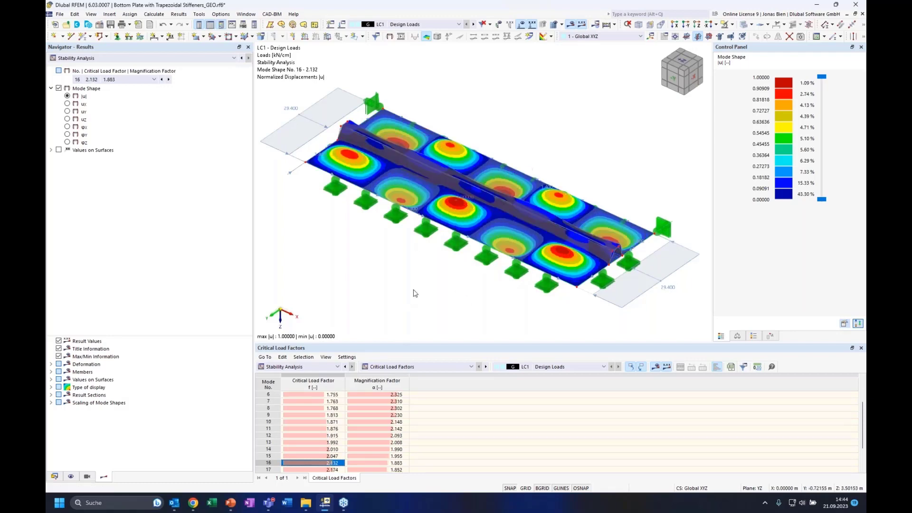
pyautogui.scroll(-1, 321, 419)
pyautogui.click(315, 450)
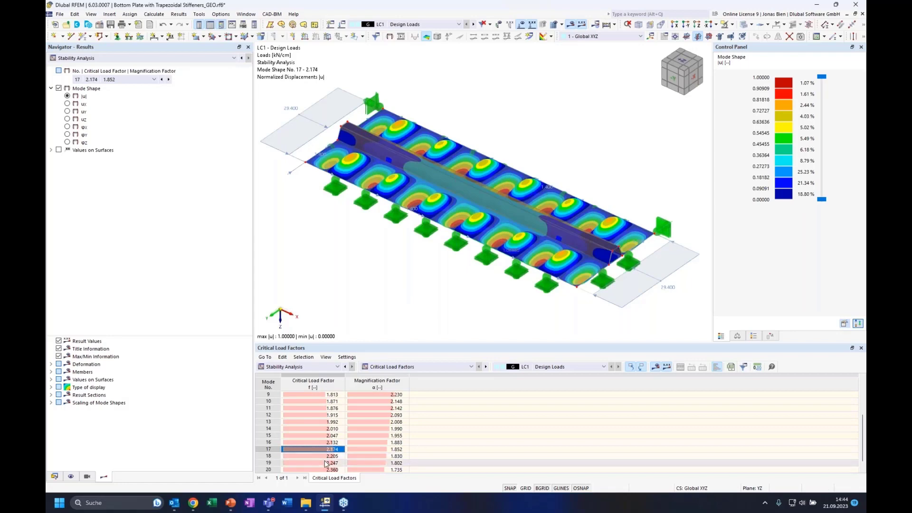
# - Display mode shapes 18 and 19 of LC1 and examine the buckling of the whole stiffened plate in mode 19
pyautogui.click(327, 457)
pyautogui.press('Down')
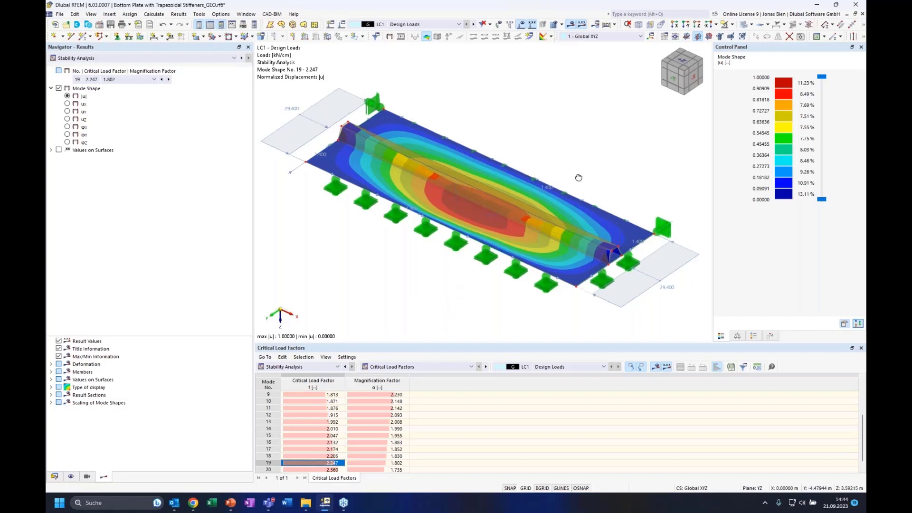
pyautogui.keyDown('ctrl'); pyautogui.moveTo(578, 178); pyautogui.dragTo(568, 168, button='middle'); pyautogui.keyUp('ctrl')
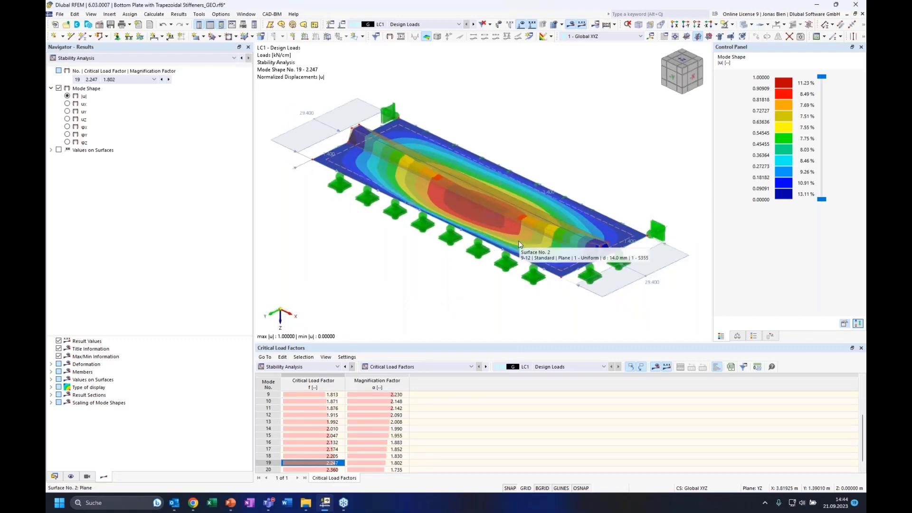
# - Display mode shape 20, and return to mode shape 1 of LC1
pyautogui.click(301, 469)
pyautogui.scroll(3, 320, 458)
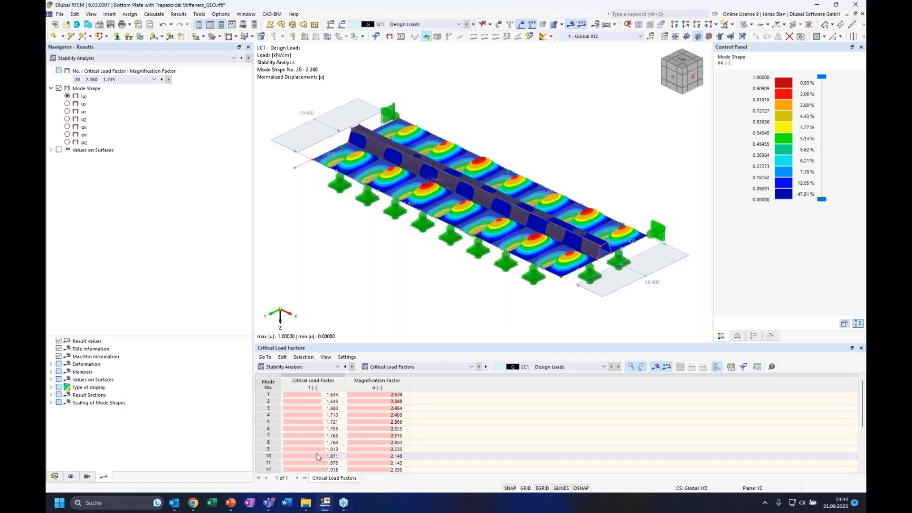
pyautogui.click(319, 395)
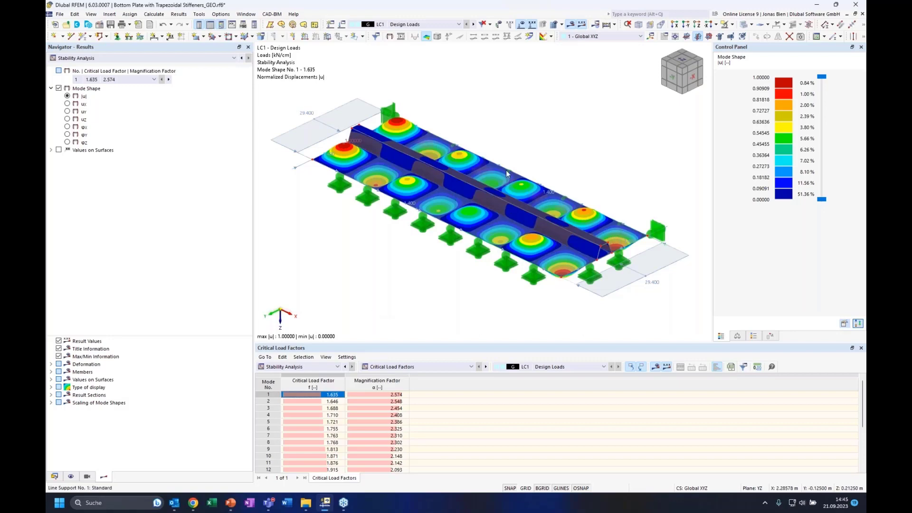
# - Create a new imperfection case IC1 and set its imperfection type to Buckling Mode
pyautogui.click(62, 476)
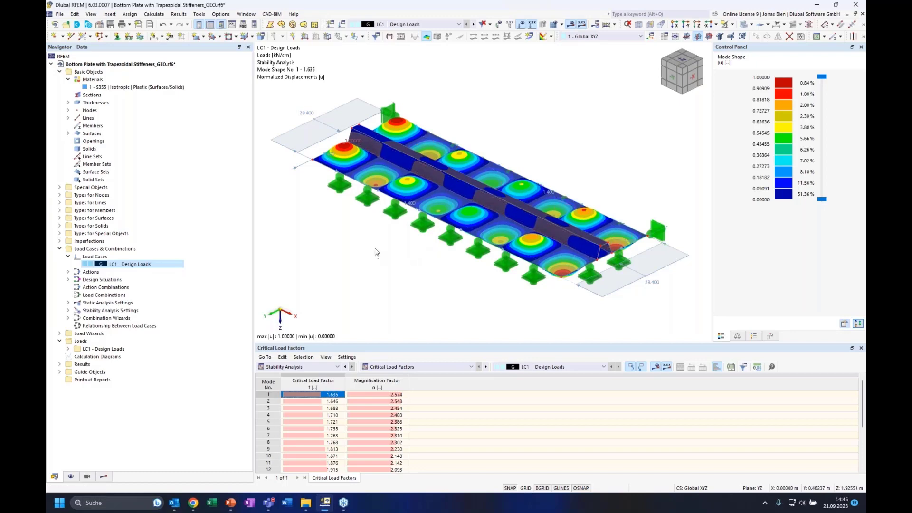
pyautogui.click(59, 241)
pyautogui.doubleClick(95, 250)
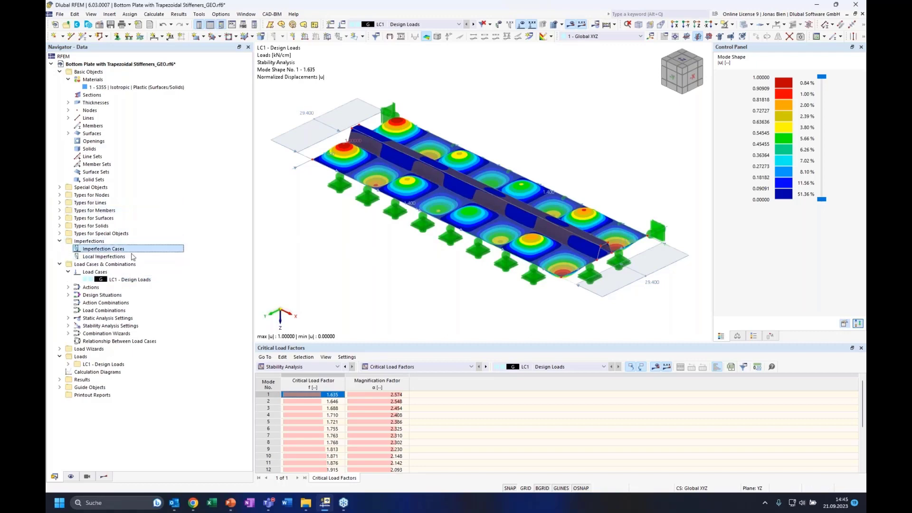
pyautogui.click(365, 173)
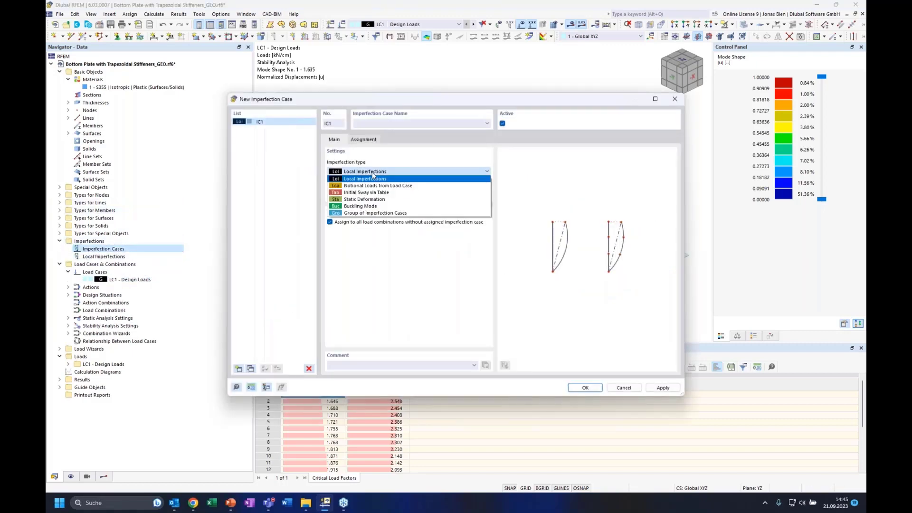
pyautogui.click(404, 210)
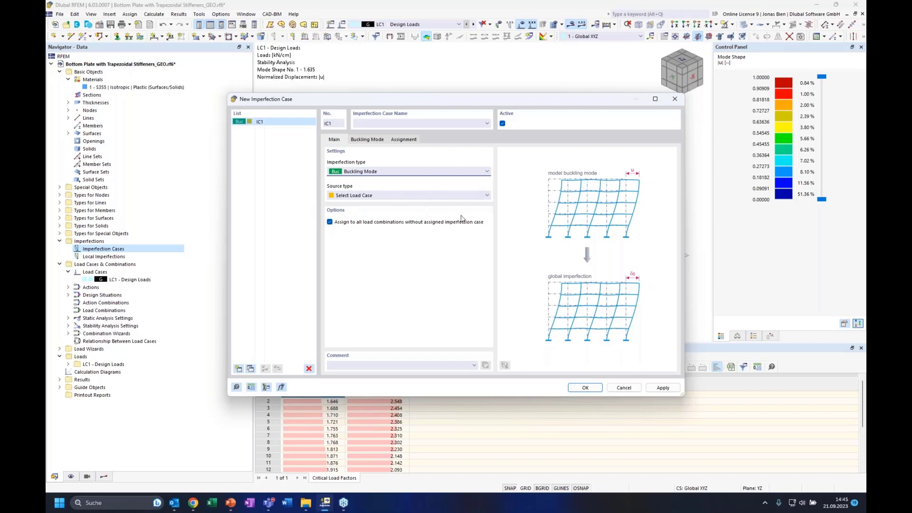
# - In the buckling mode settings of IC1, set the scaling direction to Spatial (S)
pyautogui.click(372, 140)
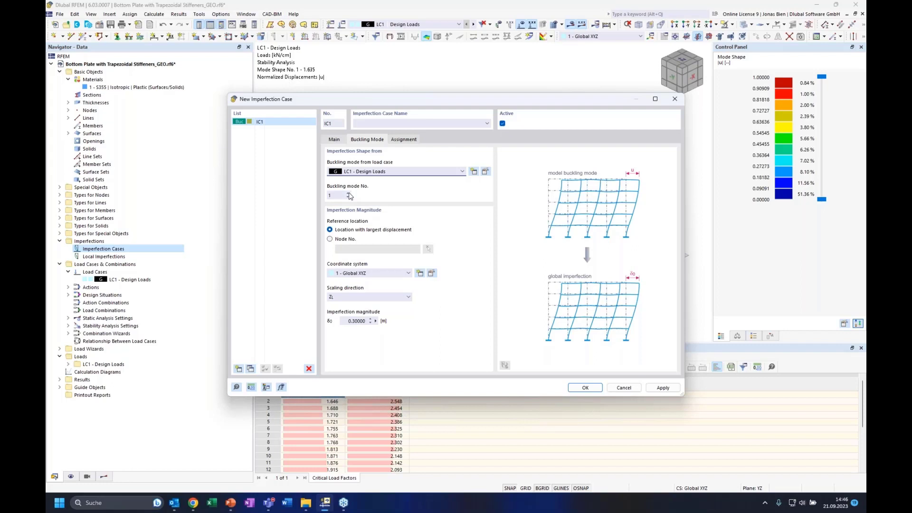
pyautogui.moveTo(397, 99); pyautogui.dragTo(403, 66)
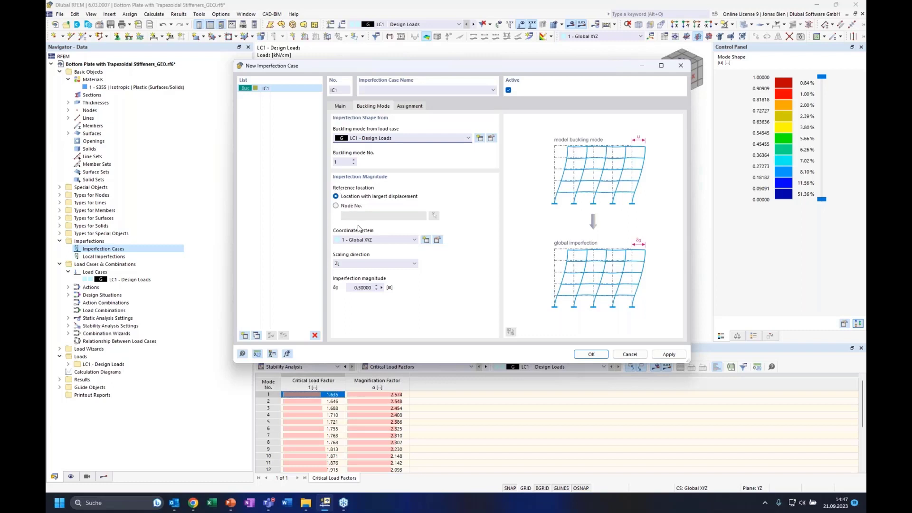
pyautogui.click(362, 265)
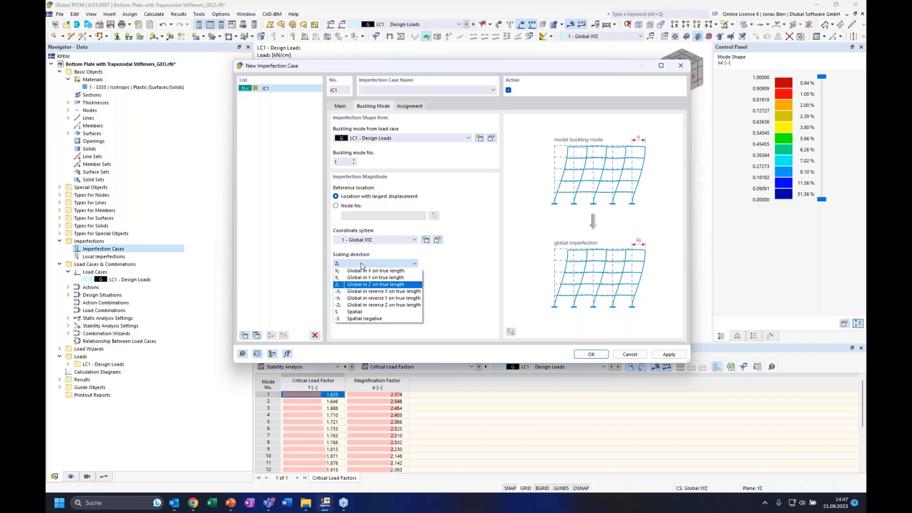
pyautogui.click(364, 314)
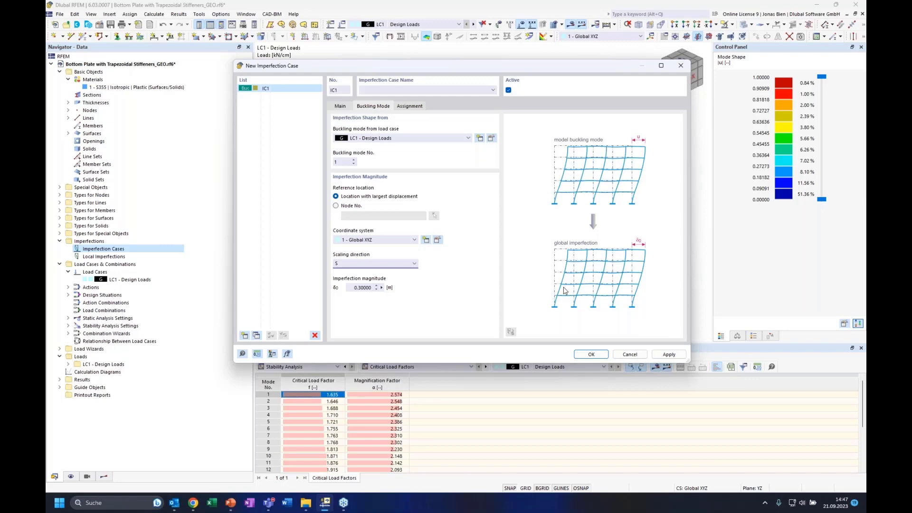
# - Look up the local panel imperfection magnitude on the presentation slide, and define the IC1 magnitude with the formula min(0.725, 5)/200
pyautogui.hotkey('alt', 'Tab')
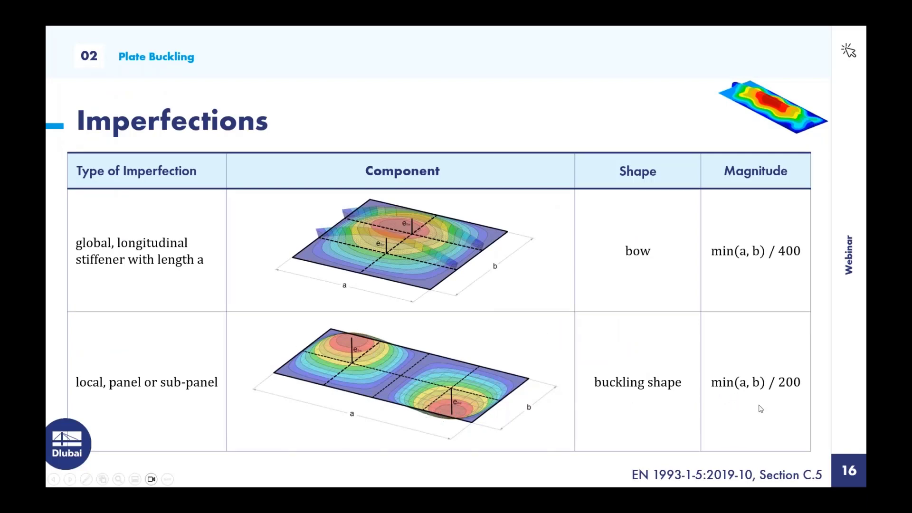
pyautogui.hotkey('alt', 'Tab')
pyautogui.click(382, 288)
pyautogui.click(409, 290)
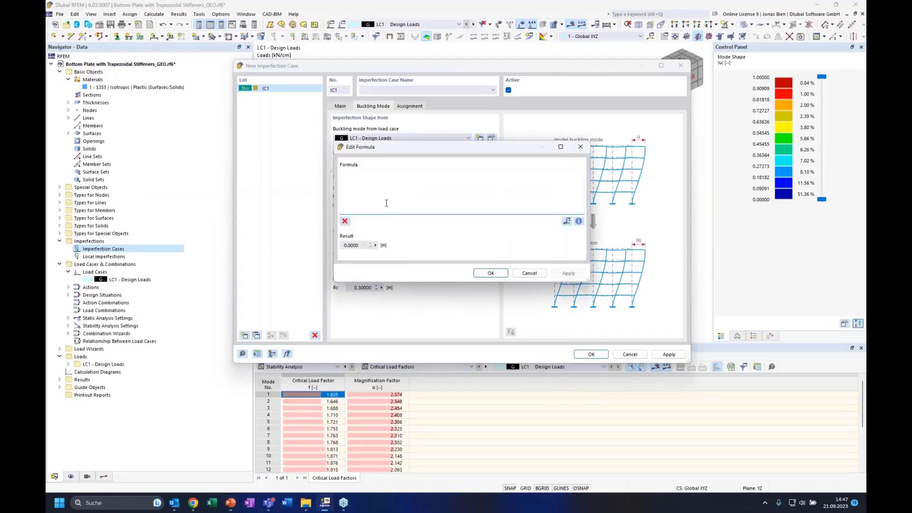
pyautogui.write('min(')
pyautogui.press('BackSpace')
pyautogui.press('BackSpace')
pyautogui.press('BackSpace')
pyautogui.write('in(')
pyautogui.write('0.725, 5)/200')
pyautogui.click(491, 273)
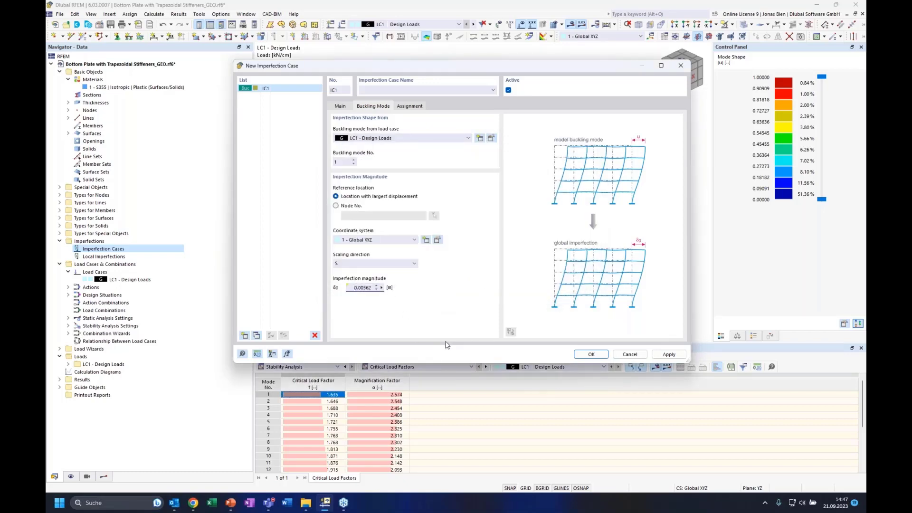
# - Apply the settings of IC1, review the available scaling directions, and close the imperfection case dialog
pyautogui.click(671, 355)
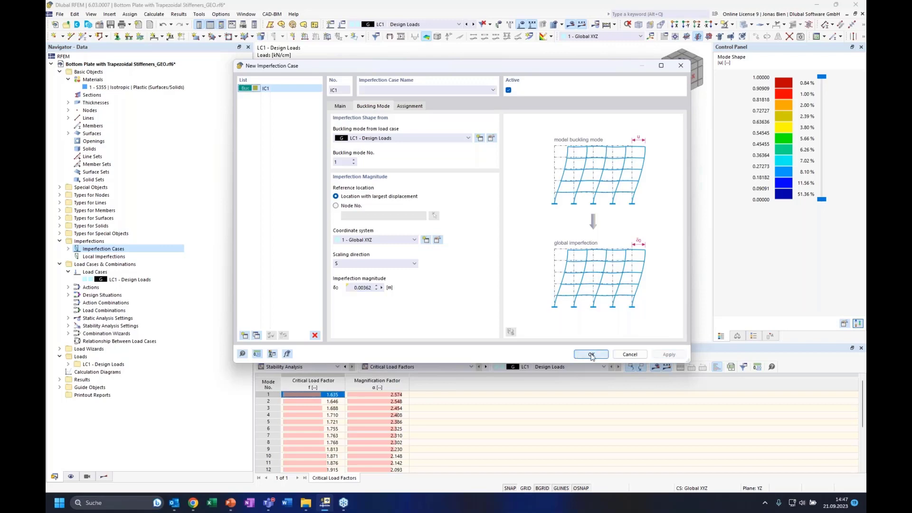
pyautogui.click(371, 269)
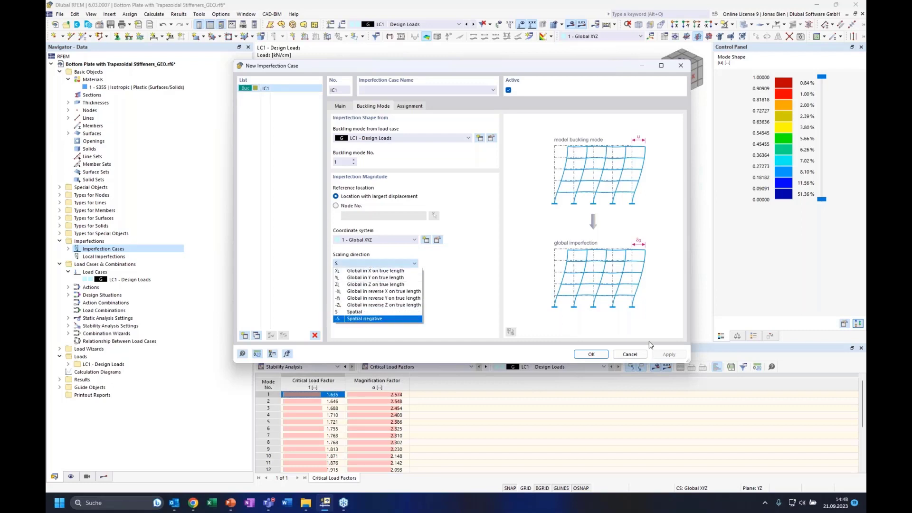
pyautogui.click(622, 355)
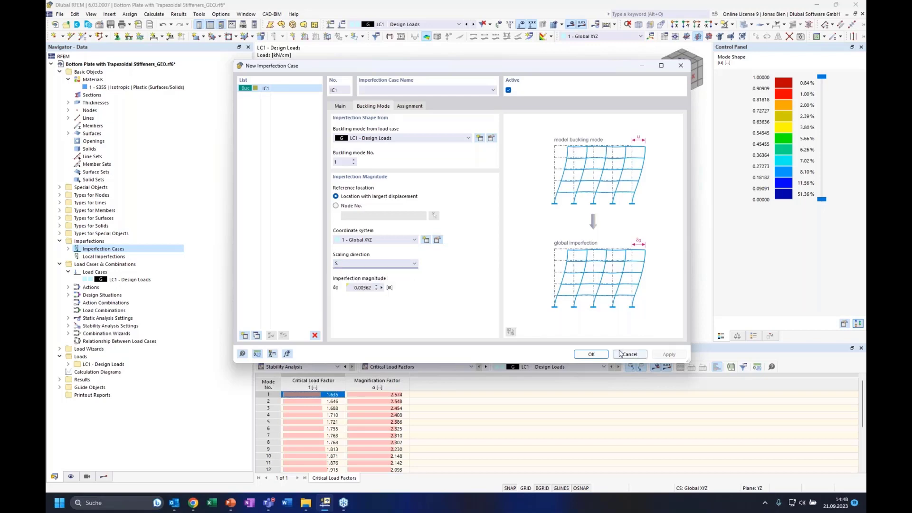
pyautogui.click(630, 355)
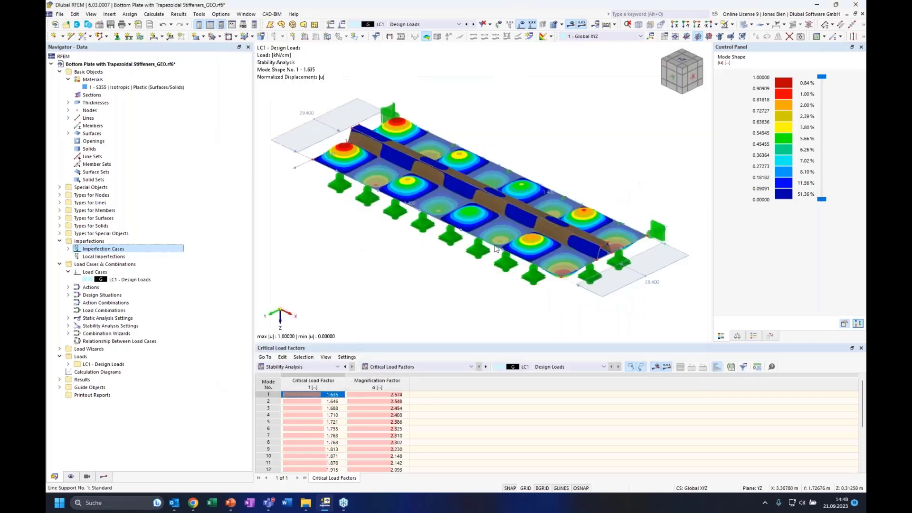
# - Examine mode shape 1 of LC1 from several angles and compare it with mode shape 2
pyautogui.keyDown('ctrl'); pyautogui.moveTo(475, 186); pyautogui.dragTo(520, 152, button='middle'); pyautogui.keyUp('ctrl')
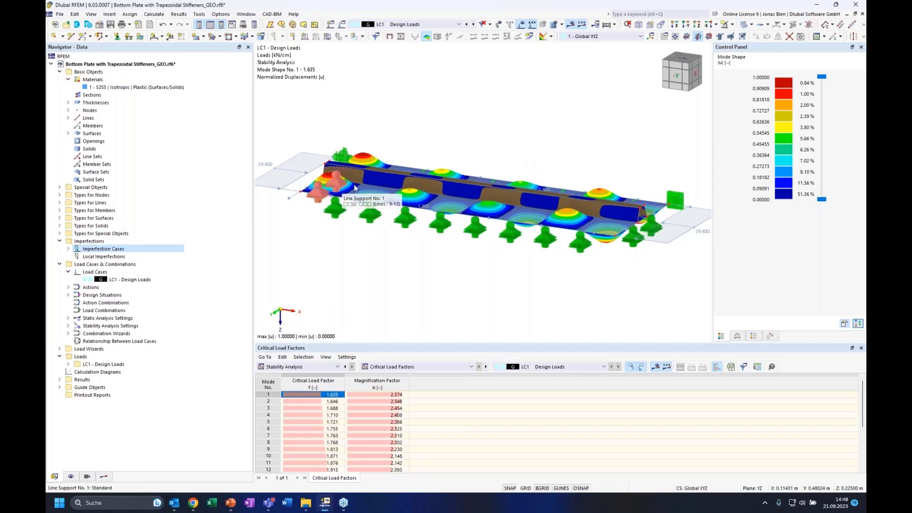
pyautogui.keyDown('ctrl'); pyautogui.moveTo(517, 134); pyautogui.dragTo(494, 178, button='middle'); pyautogui.keyUp('ctrl')
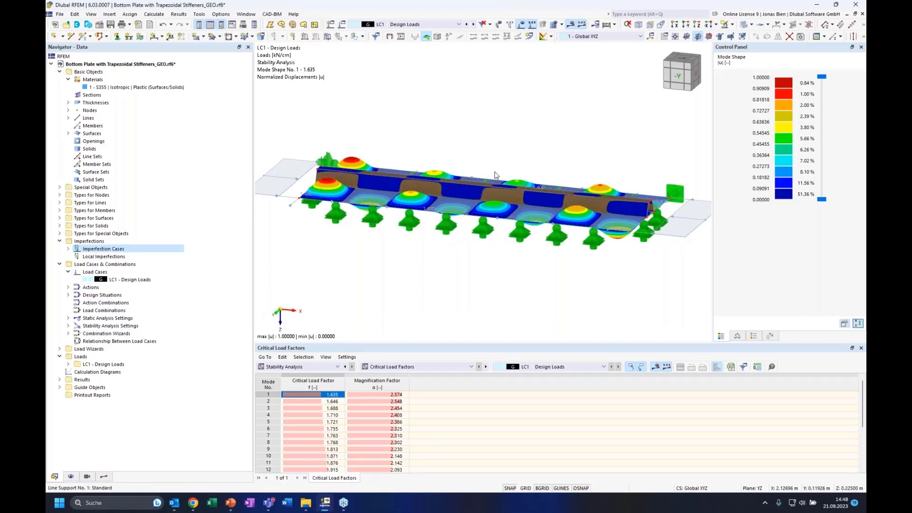
pyautogui.keyDown('ctrl'); pyautogui.moveTo(426, 261); pyautogui.dragTo(462, 273, button='middle'); pyautogui.keyUp('ctrl')
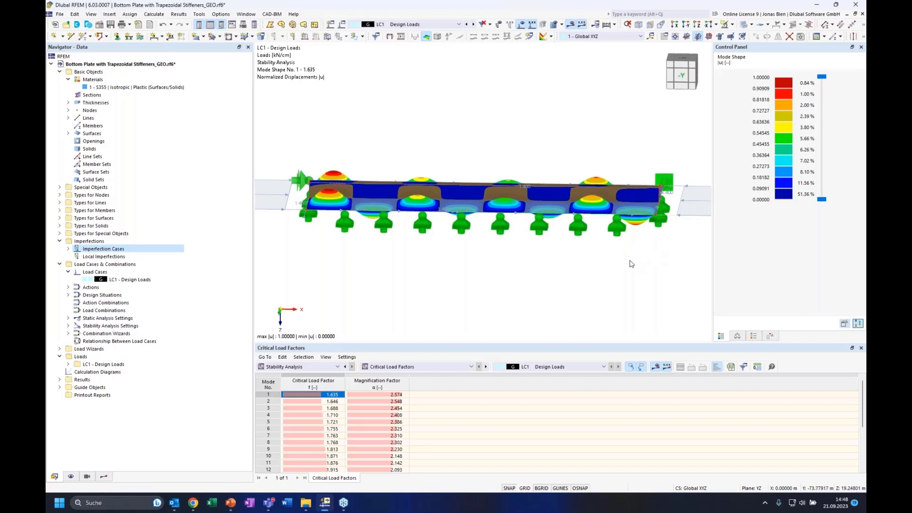
pyautogui.keyDown('ctrl'); pyautogui.moveTo(611, 146); pyautogui.dragTo(580, 173, button='middle'); pyautogui.keyUp('ctrl')
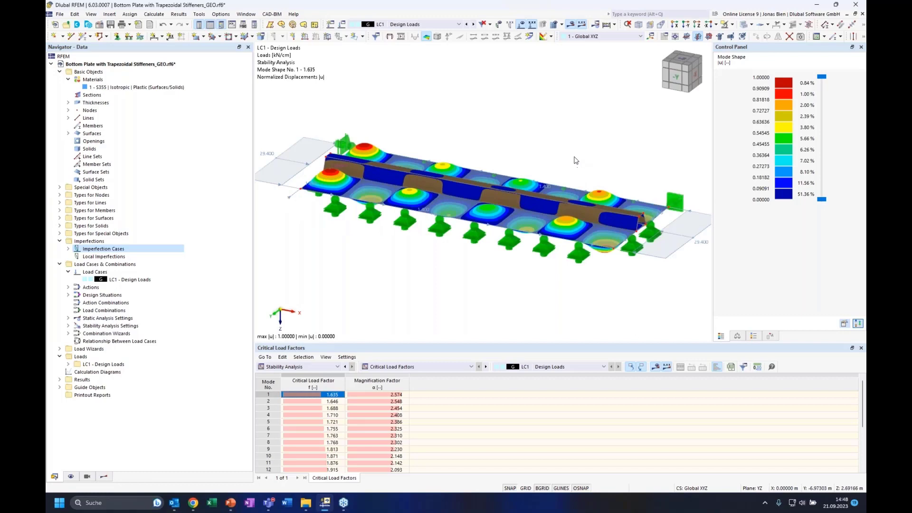
pyautogui.click(319, 405)
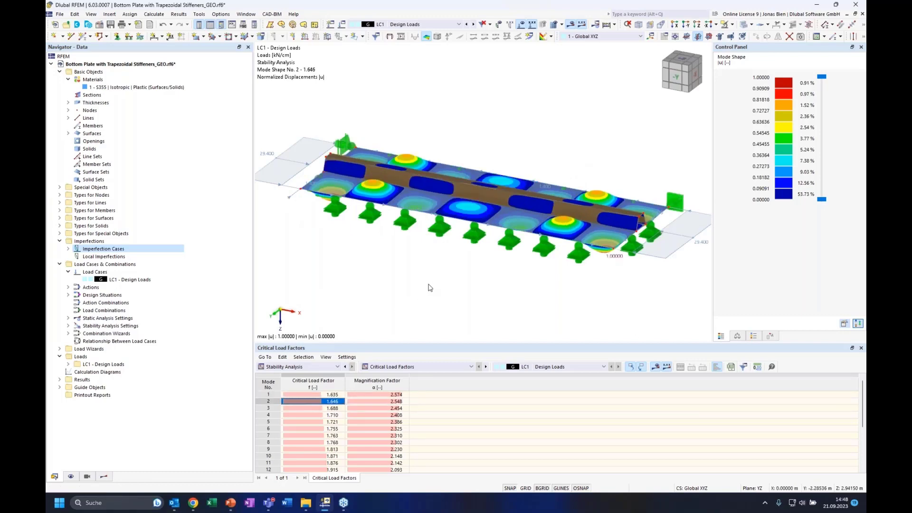
pyautogui.keyDown('ctrl'); pyautogui.moveTo(429, 284); pyautogui.dragTo(431, 280, button='middle'); pyautogui.keyUp('ctrl')
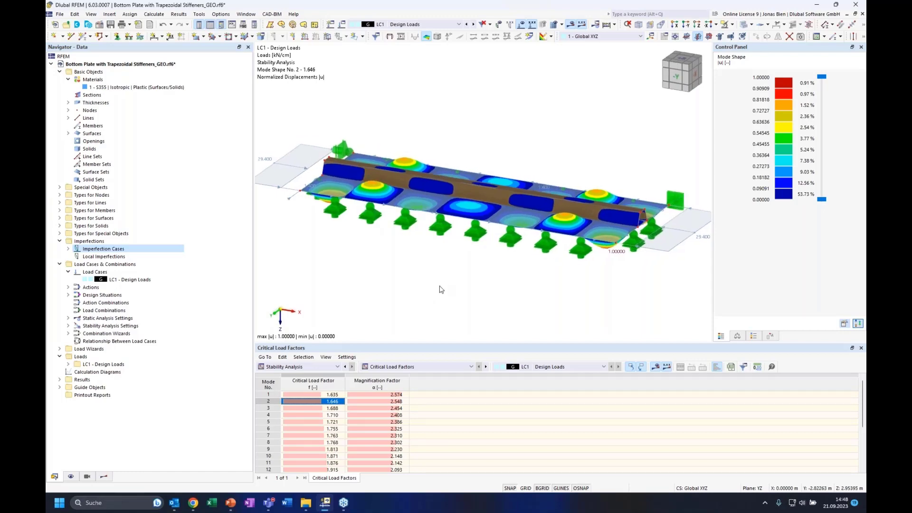
pyautogui.keyDown('ctrl'); pyautogui.moveTo(427, 289); pyautogui.dragTo(498, 249, button='middle'); pyautogui.keyUp('ctrl')
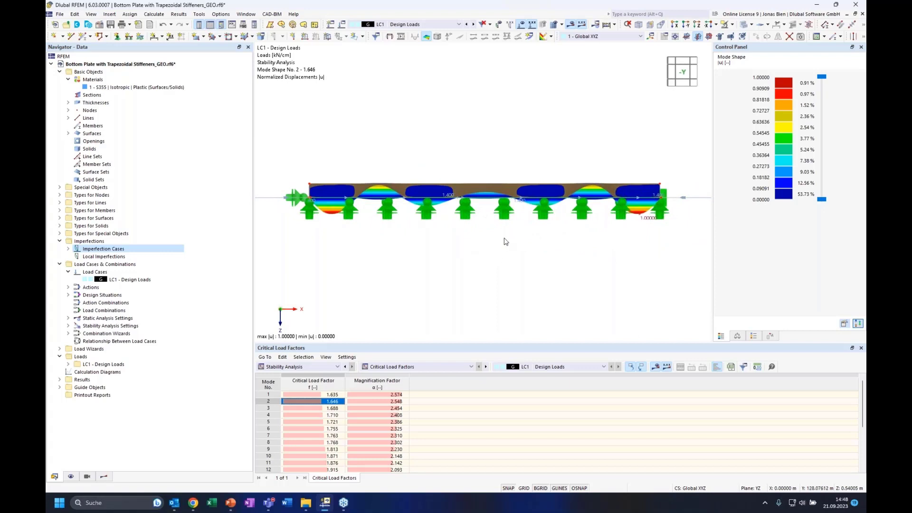
pyautogui.keyDown('ctrl'); pyautogui.moveTo(562, 248); pyautogui.dragTo(484, 264, button='middle'); pyautogui.keyUp('ctrl')
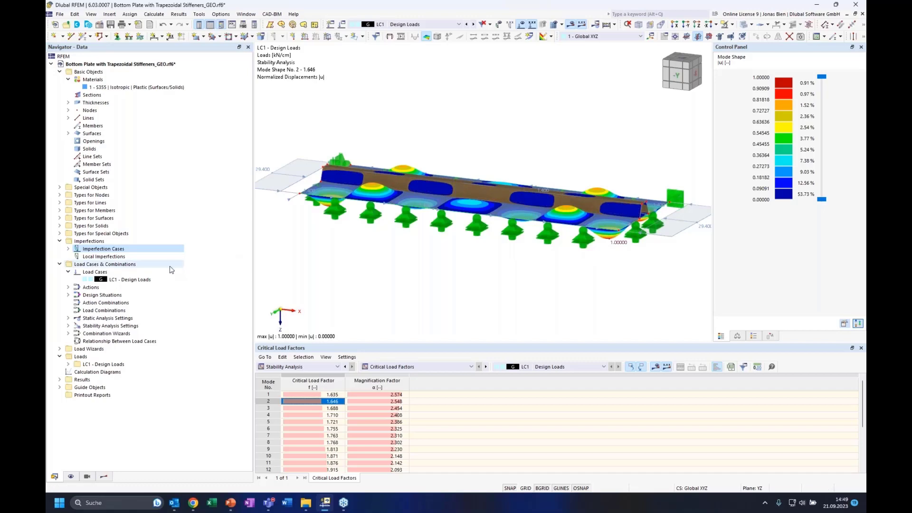
# - Open the imperfection cases, discard the blank new case, and copy IC1 with its buckling mode settings as IC2
pyautogui.click(67, 249)
pyautogui.click(89, 256)
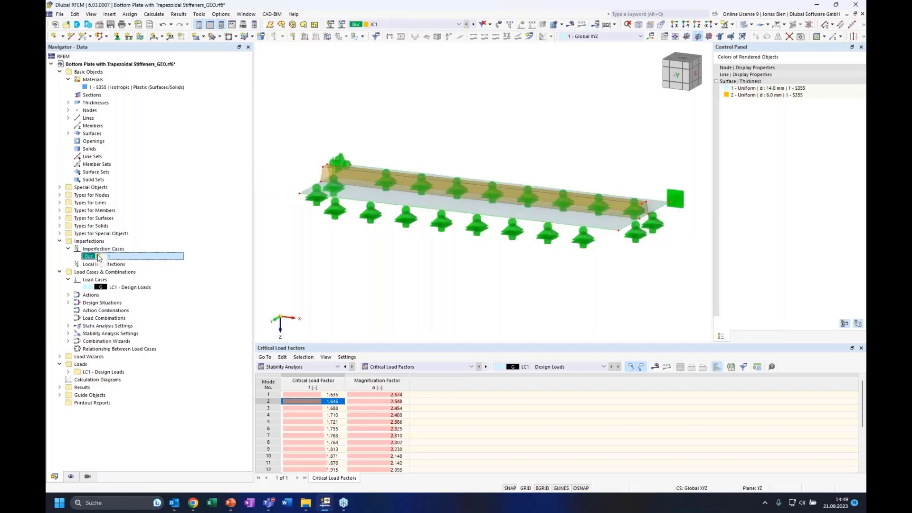
pyautogui.rightClick(98, 256)
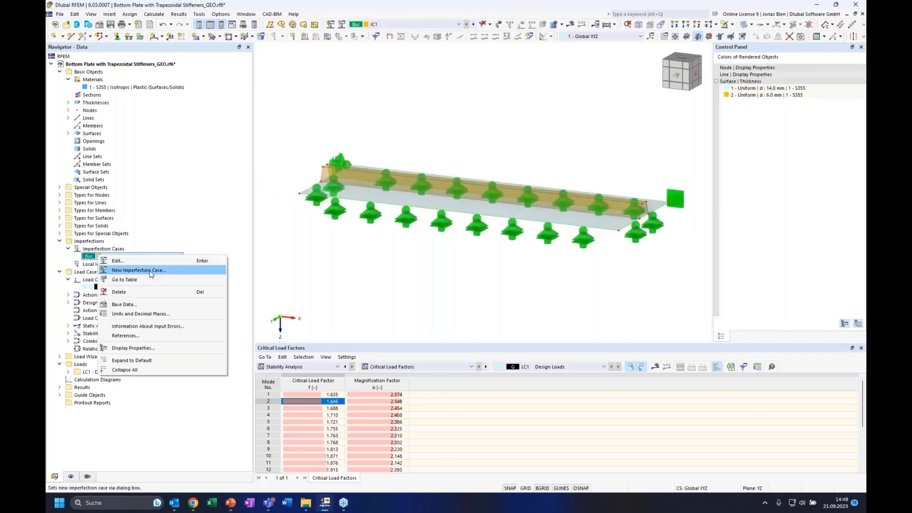
pyautogui.click(142, 270)
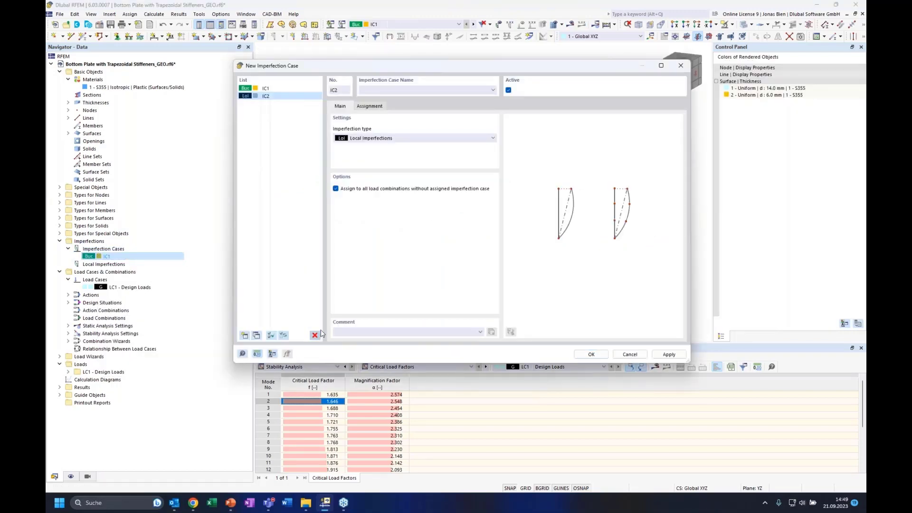
pyautogui.click(315, 335)
pyautogui.click(464, 281)
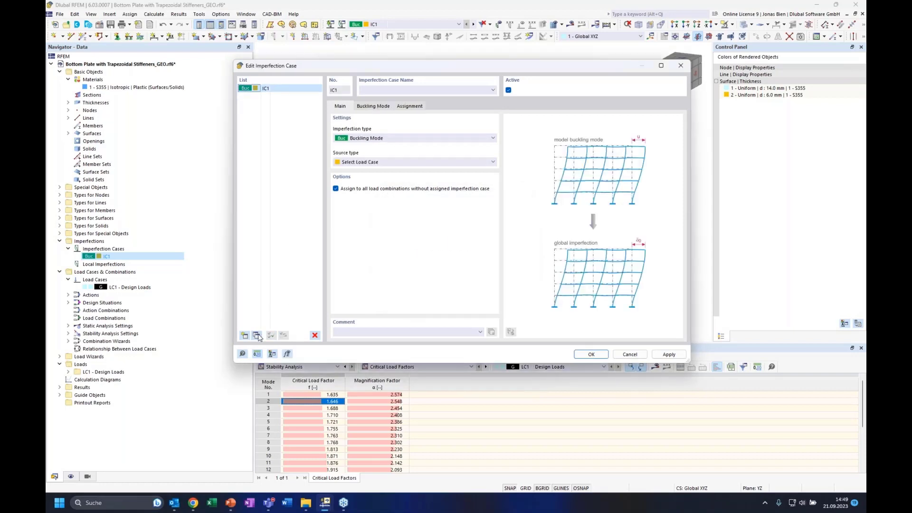
pyautogui.click(383, 108)
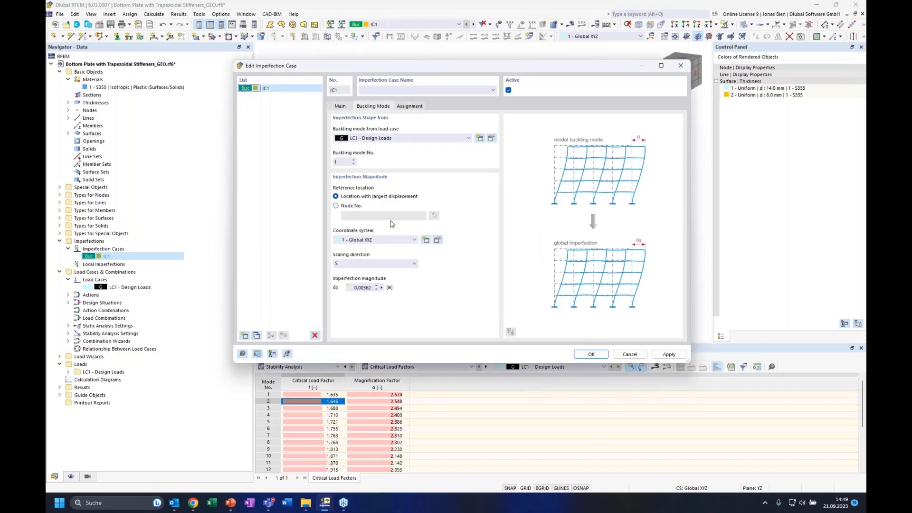
pyautogui.click(257, 336)
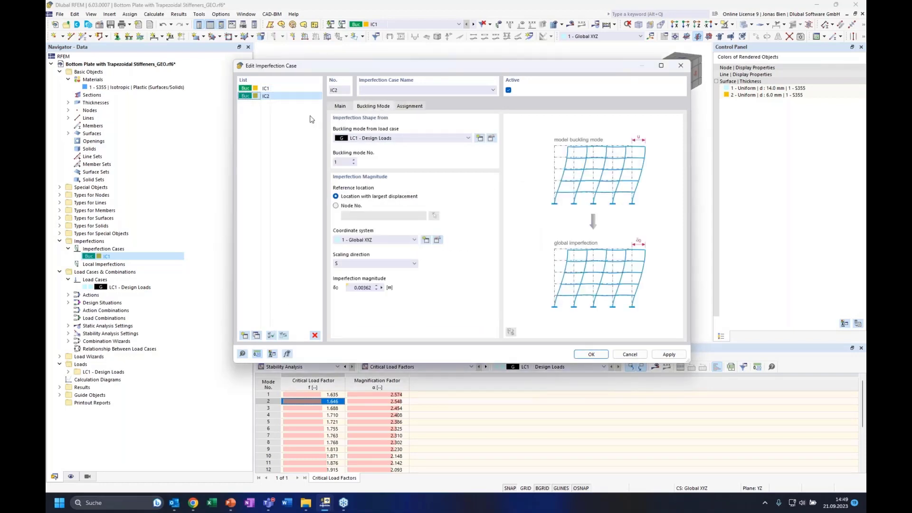
# - Name IC1 "Mode 1 (local) pos", and set IC2 to buckling mode 19 with the name "Mode 19 (global) pos"
pyautogui.click(416, 89)
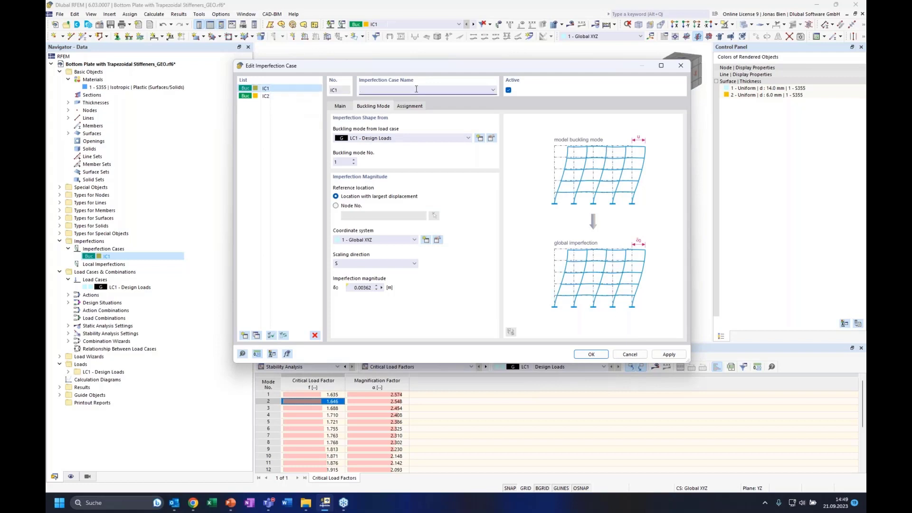
pyautogui.write('Mode 1 (local) pos')
pyautogui.click(297, 96)
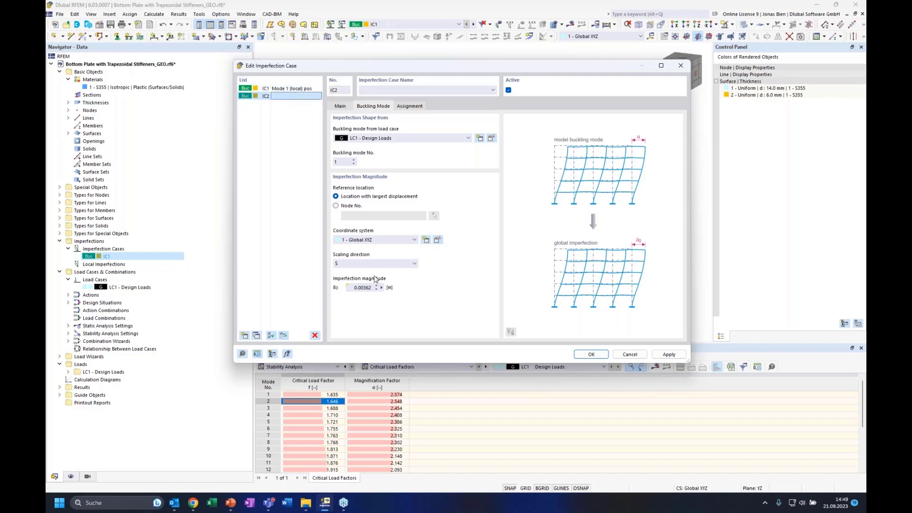
pyautogui.doubleClick(348, 162)
pyautogui.click(409, 89)
pyautogui.write('Mode 19')
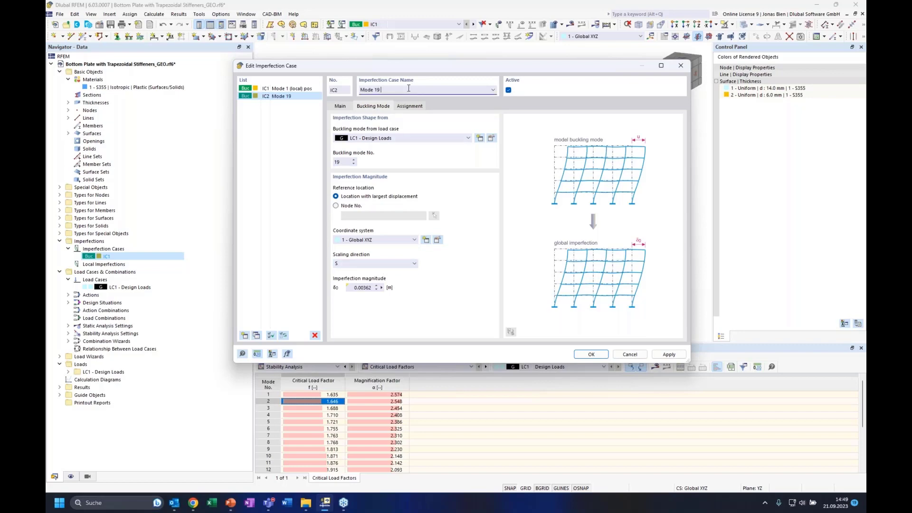
pyautogui.write(' (global) pos')
# - Edit the imperfection magnitude formula of IC2 with the global dimension and the divisor 400, for a magnitude of 0.00438 m
pyautogui.click(382, 287)
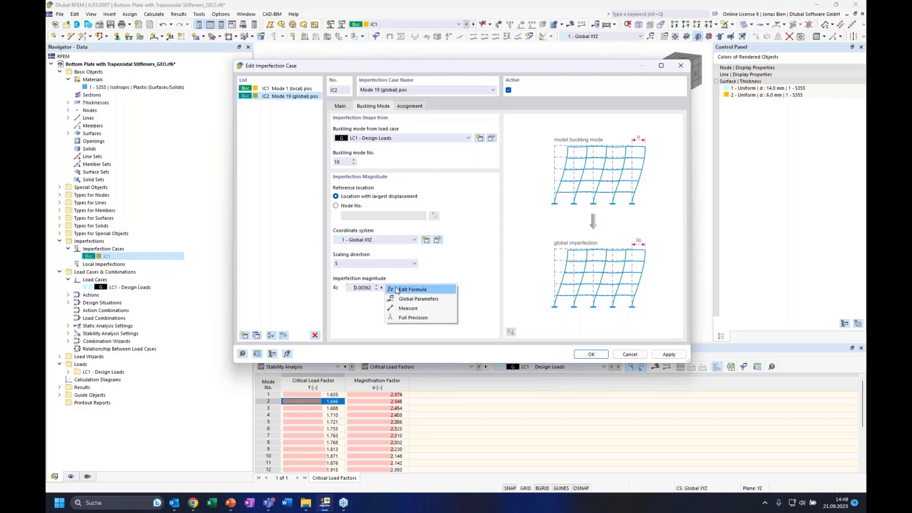
pyautogui.click(402, 290)
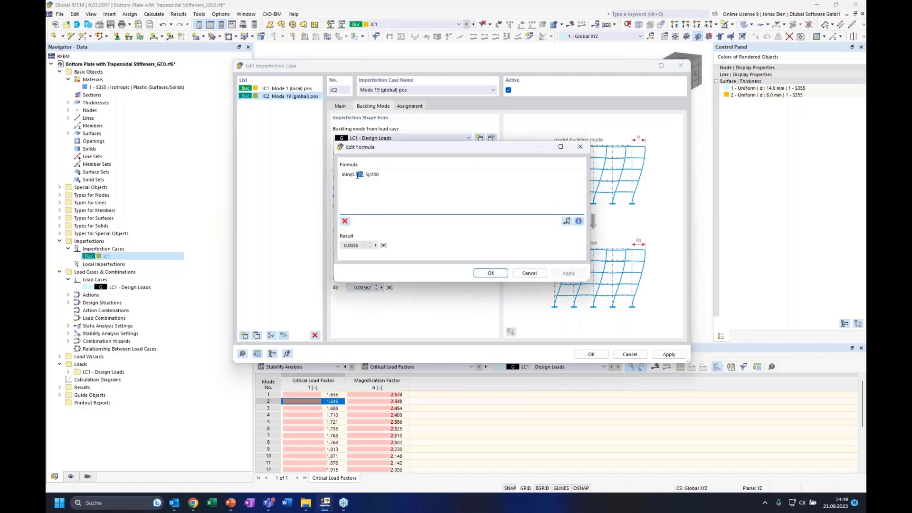
pyautogui.write('1.7')
pyautogui.write('400')
pyautogui.click(480, 274)
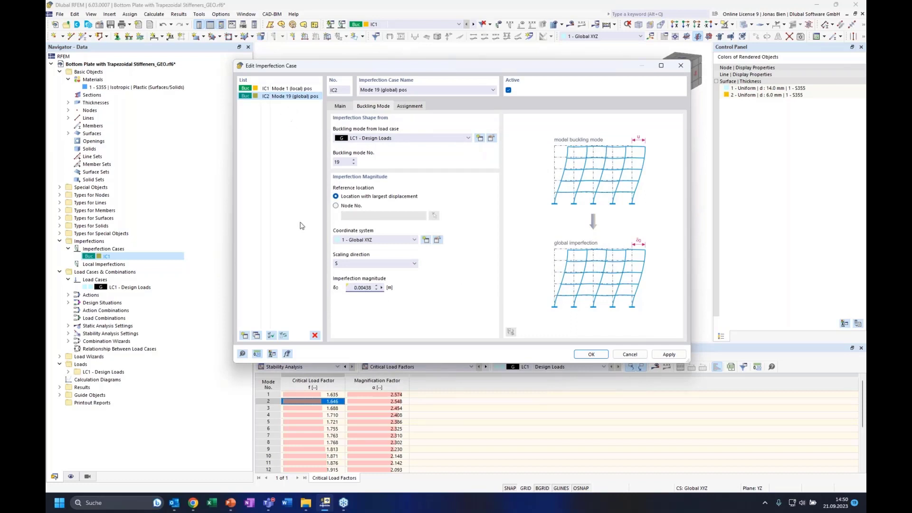
# - Copy IC2 as IC3 and set its scaling direction to Spatial negative (-S)
pyautogui.click(256, 337)
pyautogui.click(384, 265)
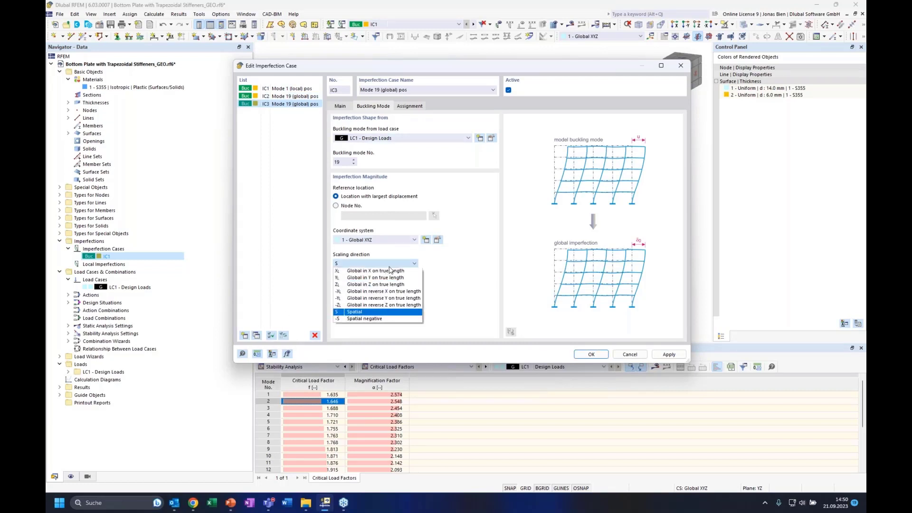
pyautogui.click(364, 319)
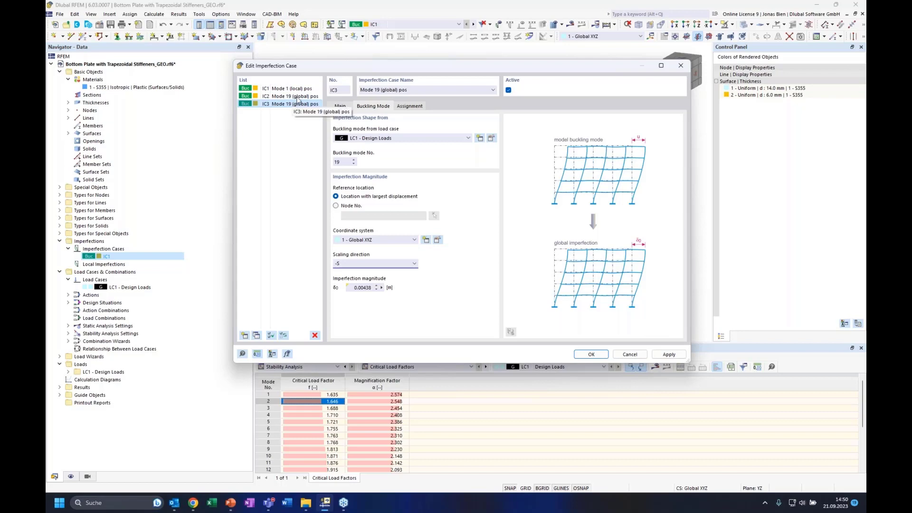
# - Copy IC3 as IC4 and set its imperfection type to Group of Imperfection Cases
pyautogui.click(270, 291)
pyautogui.click(257, 336)
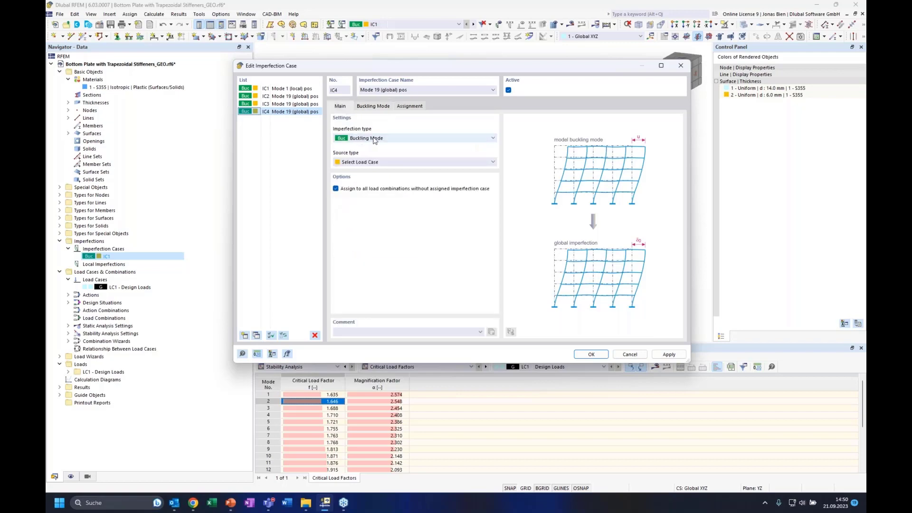
pyautogui.click(375, 139)
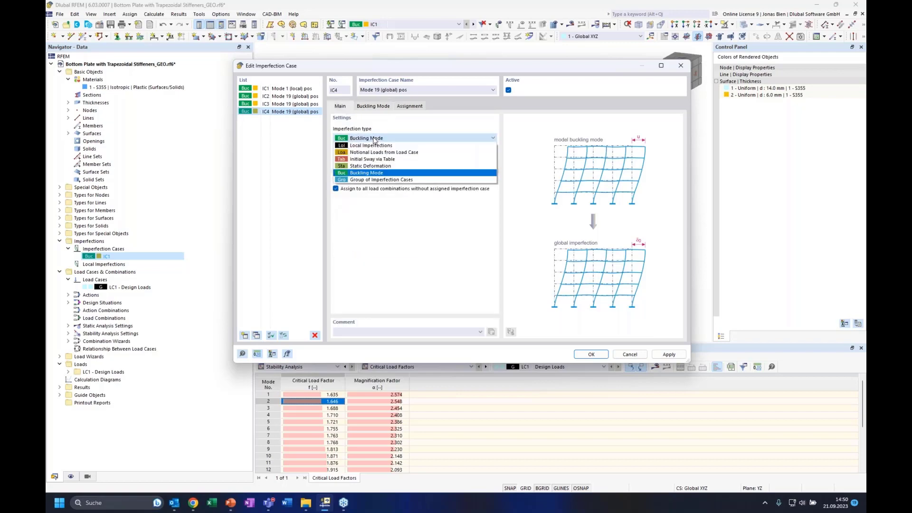
pyautogui.click(375, 180)
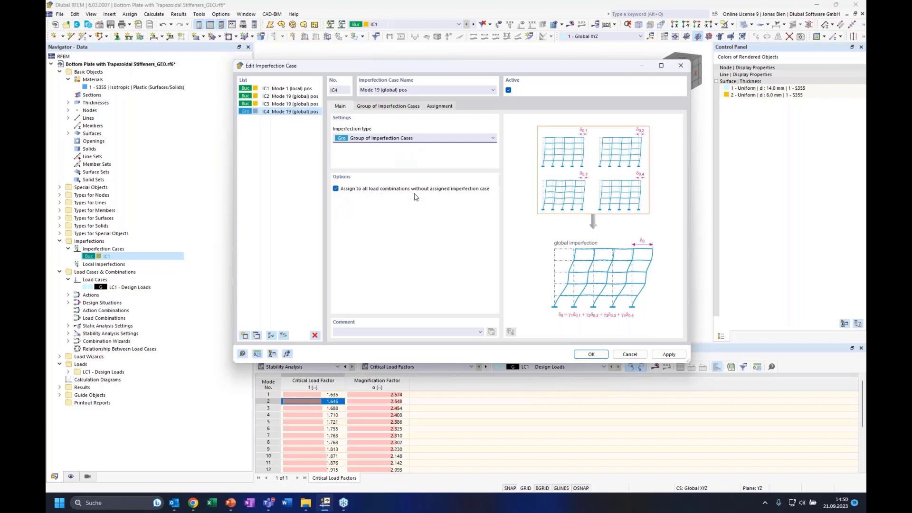
# - Add IC1 (Mode 1 local) and IC2 (Mode 19 global) to the imperfection case group of IC4
pyautogui.click(388, 107)
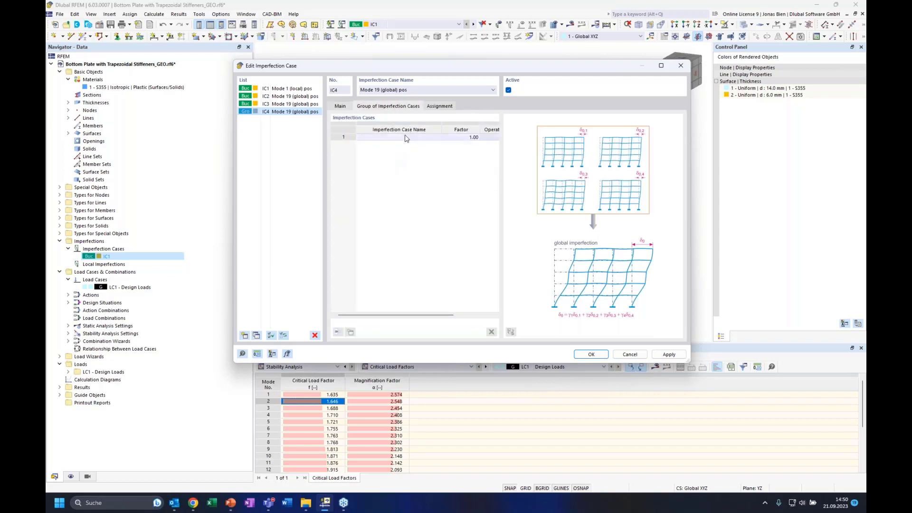
pyautogui.click(405, 138)
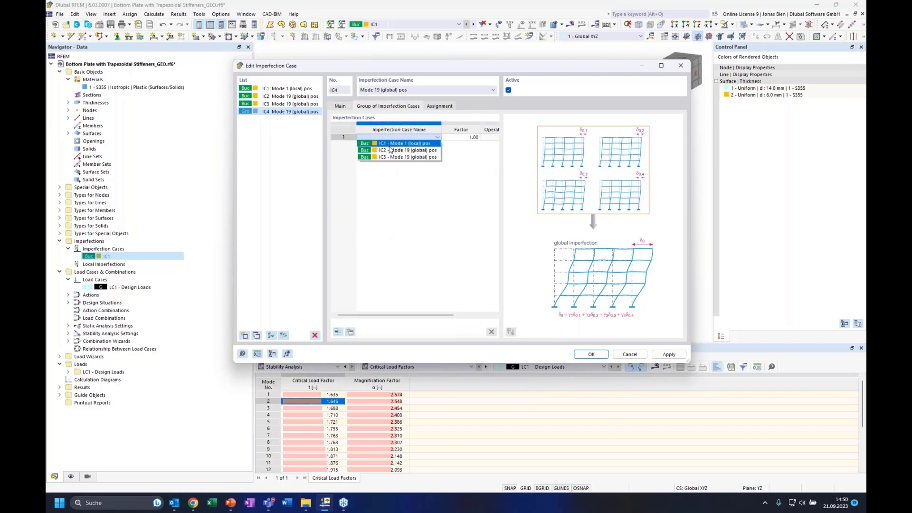
pyautogui.click(379, 183)
pyautogui.click(338, 331)
pyautogui.click(386, 137)
pyautogui.click(396, 138)
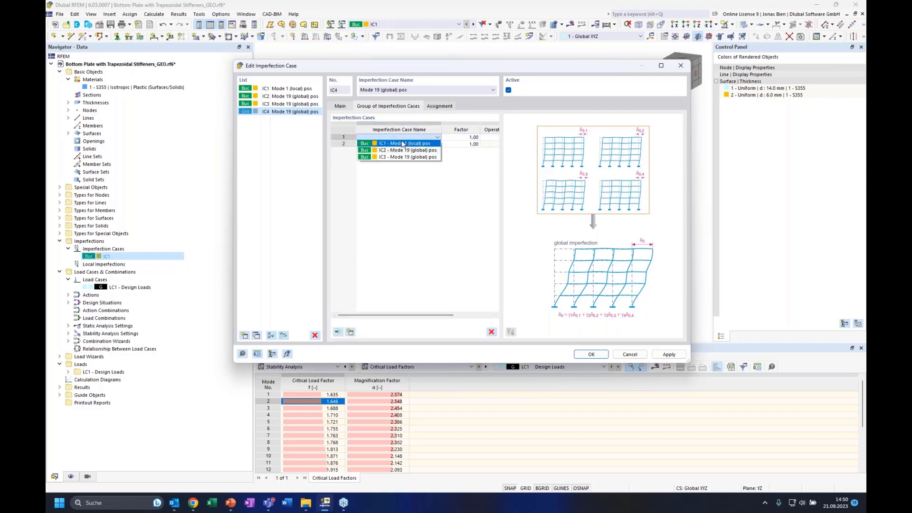
pyautogui.click(402, 143)
pyautogui.click(403, 145)
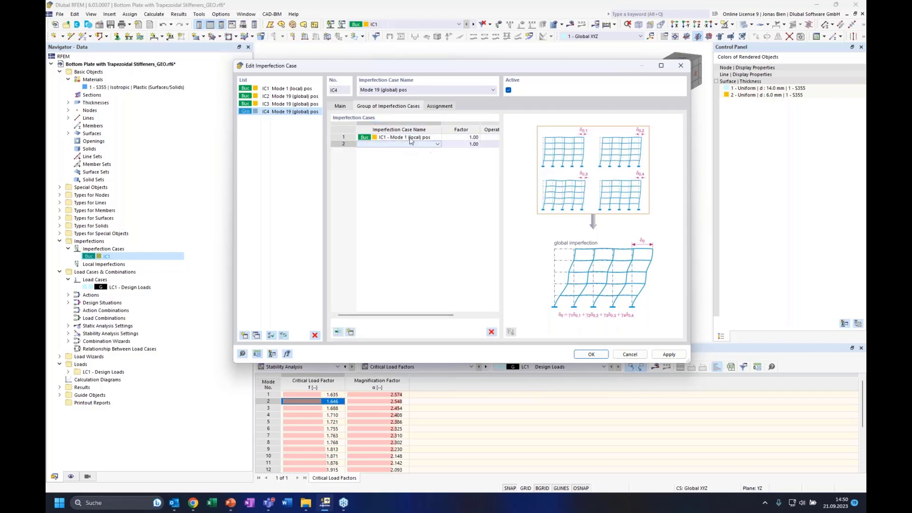
pyautogui.click(393, 146)
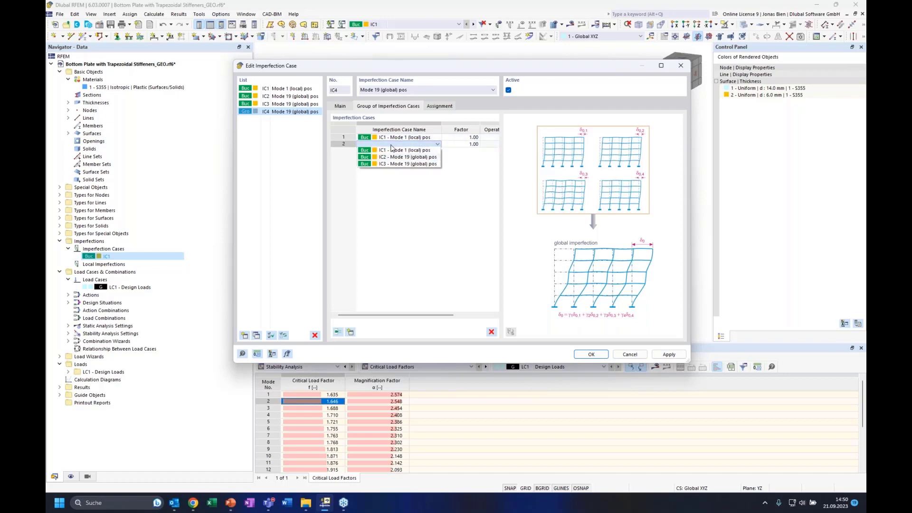
pyautogui.click(396, 159)
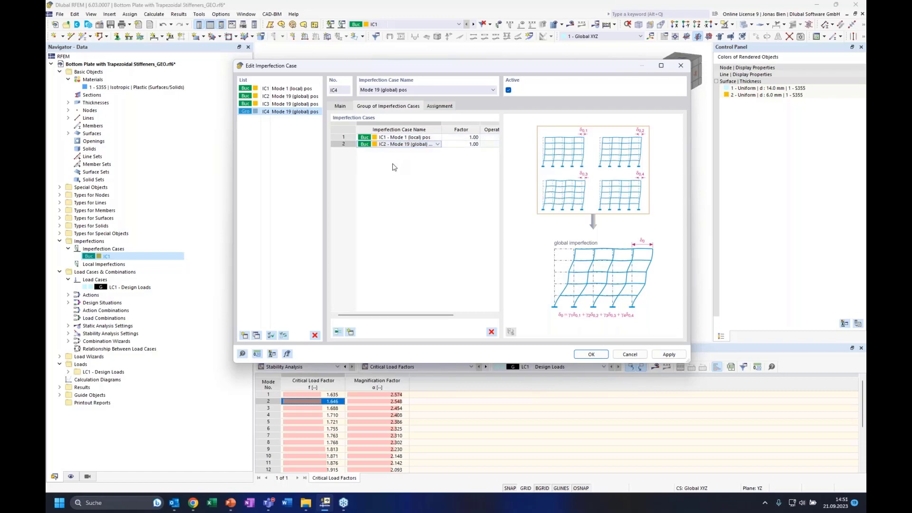
# - Link IC1 and IC2 in the imperfection case group of IC4 with the operator "and"
pyautogui.click(493, 142)
pyautogui.click(493, 141)
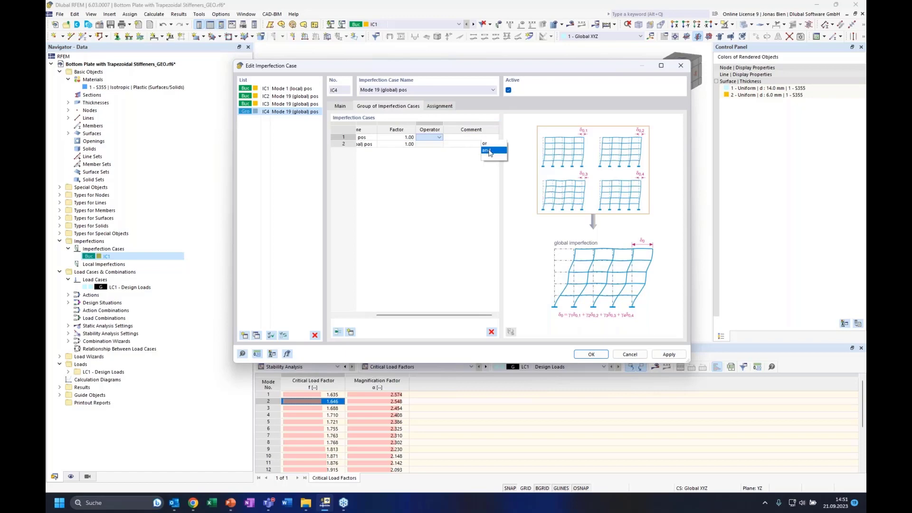
pyautogui.click(493, 151)
pyautogui.click(402, 137)
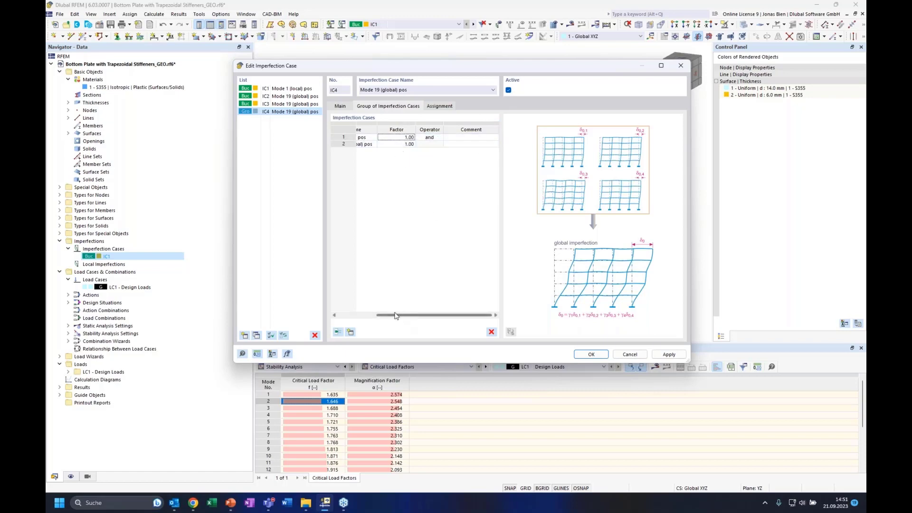
pyautogui.moveTo(405, 316); pyautogui.dragTo(366, 316)
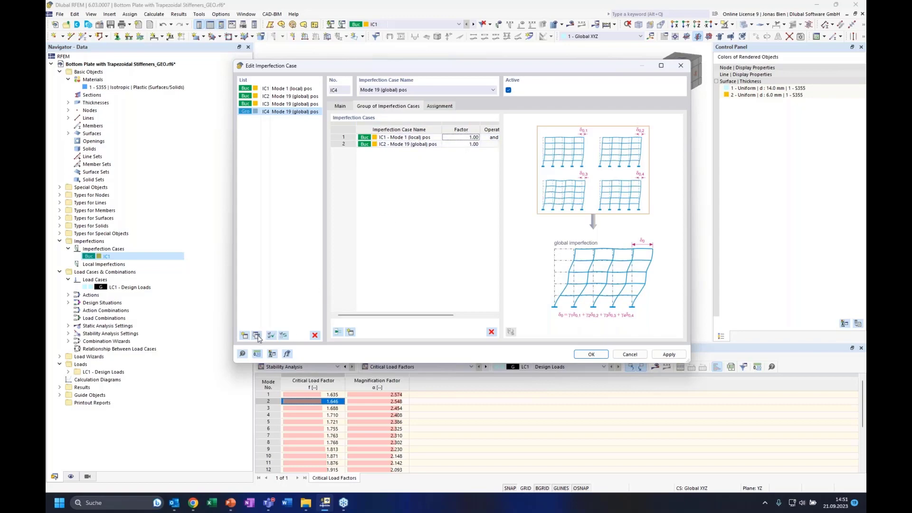
# - Rename imperfection case IC4 as "IC1 + IC2"
pyautogui.click(285, 113)
pyautogui.click(421, 90)
pyautogui.moveTo(421, 89); pyautogui.dragTo(344, 88)
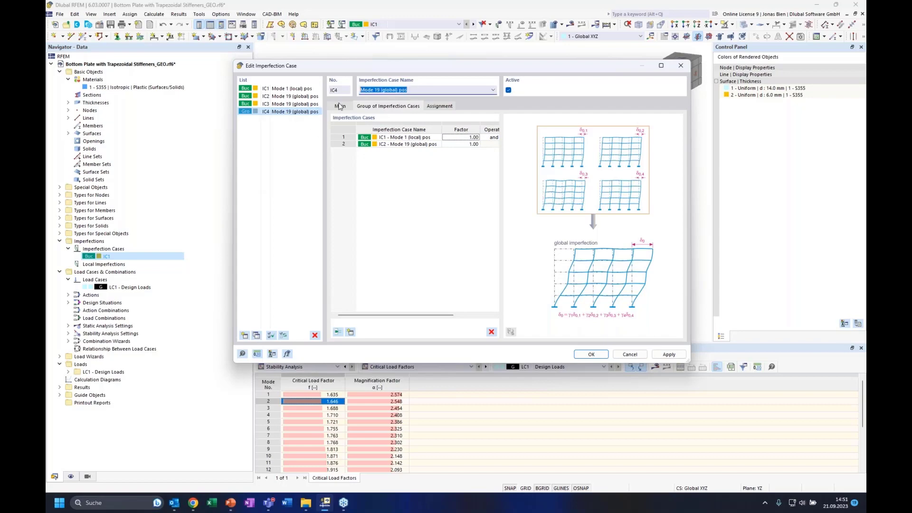
pyautogui.write('IC1 + IC2')
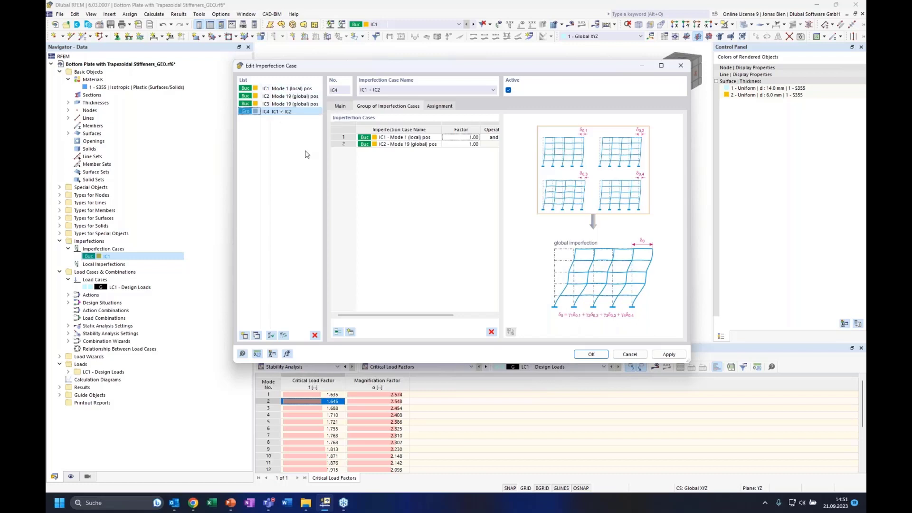
# - Copy IC4 as IC5 and replace IC2 in its imperfection case group with IC3 (Mode 19 global)
pyautogui.click(257, 335)
pyautogui.click(404, 144)
pyautogui.click(423, 165)
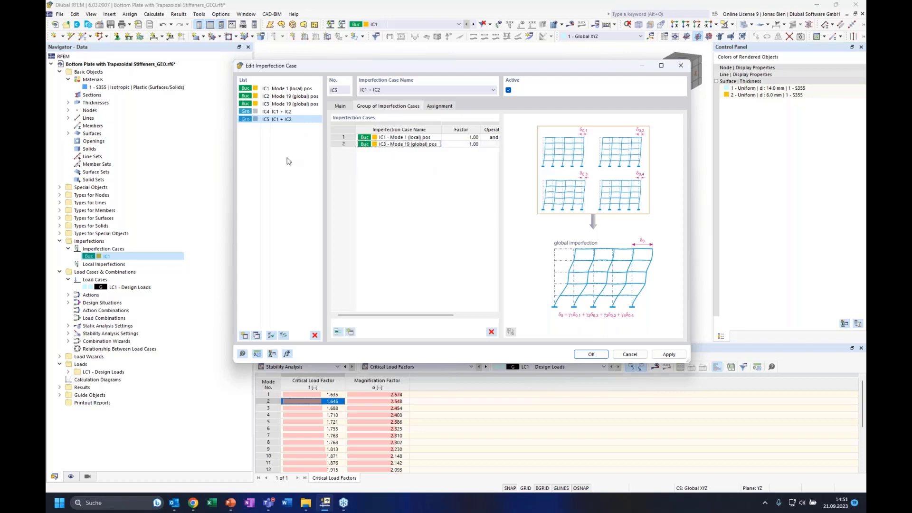
# - Rename imperfection case IC5 as "IC1 + IC3" and accept the imperfection cases
pyautogui.click(382, 90)
pyautogui.press('BackSpace')
pyautogui.write('3')
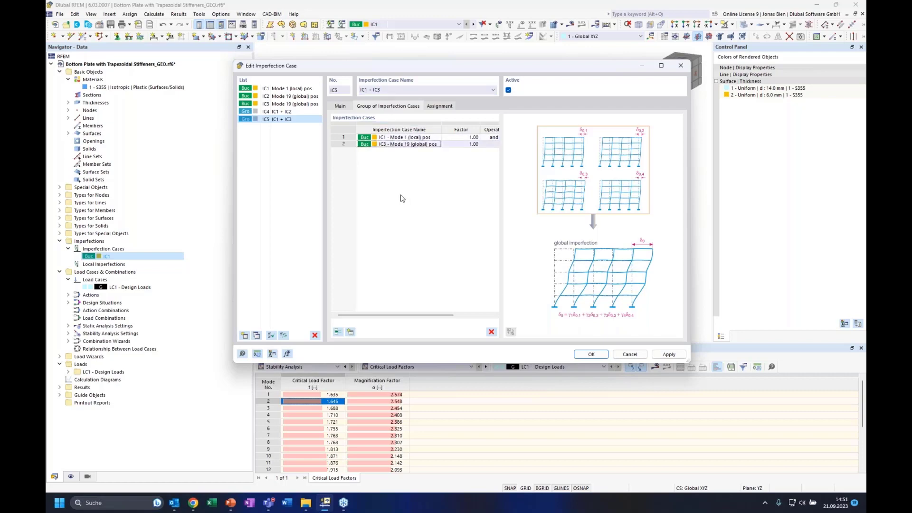
pyautogui.click(592, 355)
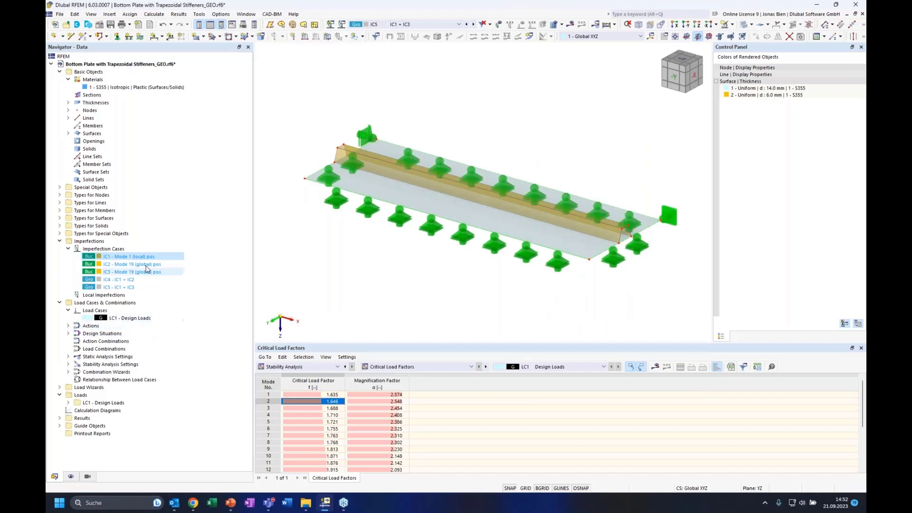
# - Open the load cases and combinations from LC1 and delete the design situations DS1 to DS4
pyautogui.doubleClick(123, 318)
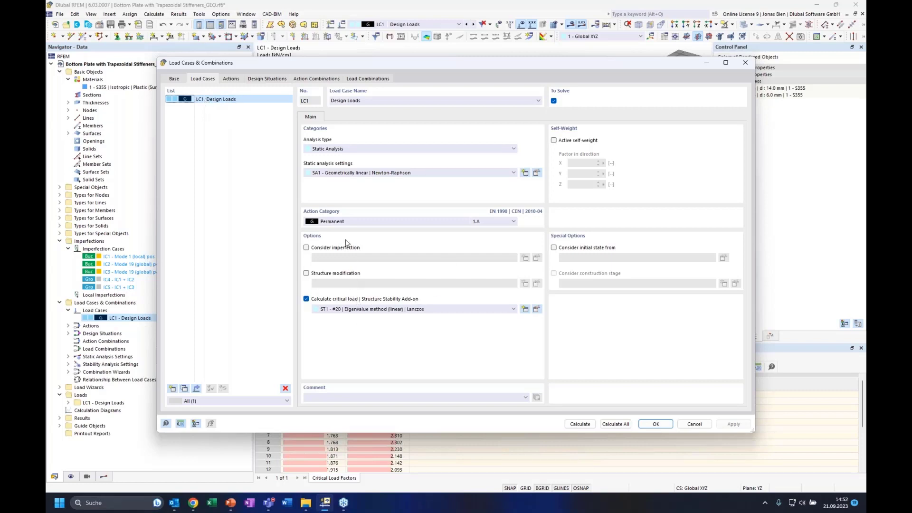
pyautogui.click(175, 79)
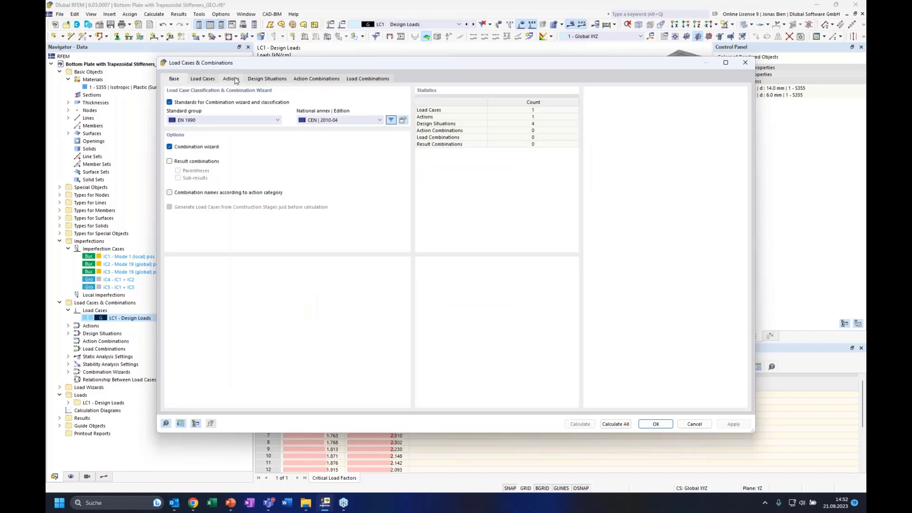
pyautogui.click(207, 80)
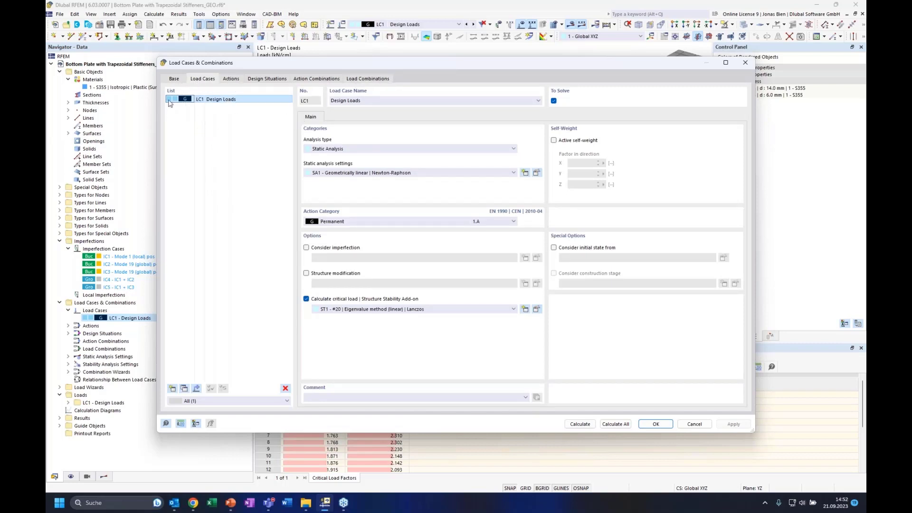
pyautogui.click(265, 79)
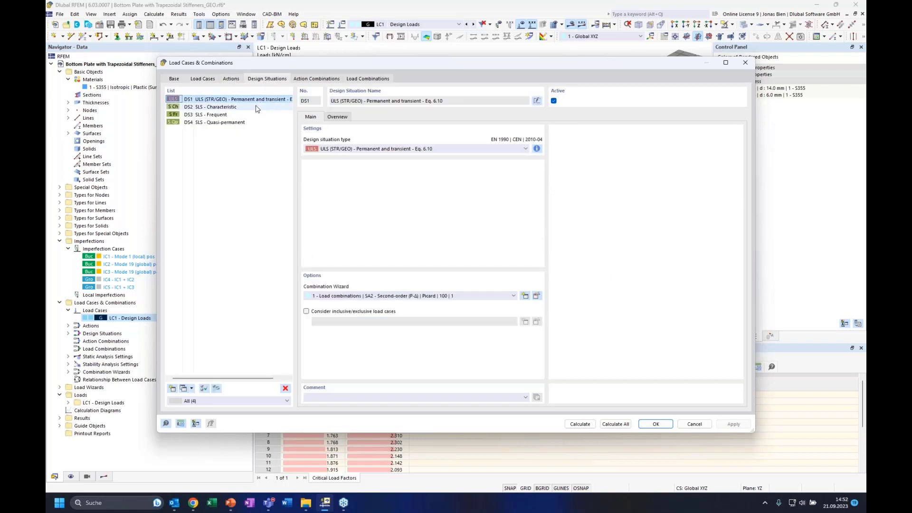
pyautogui.keyDown('shift'); pyautogui.click(219, 123); pyautogui.keyUp('shift')
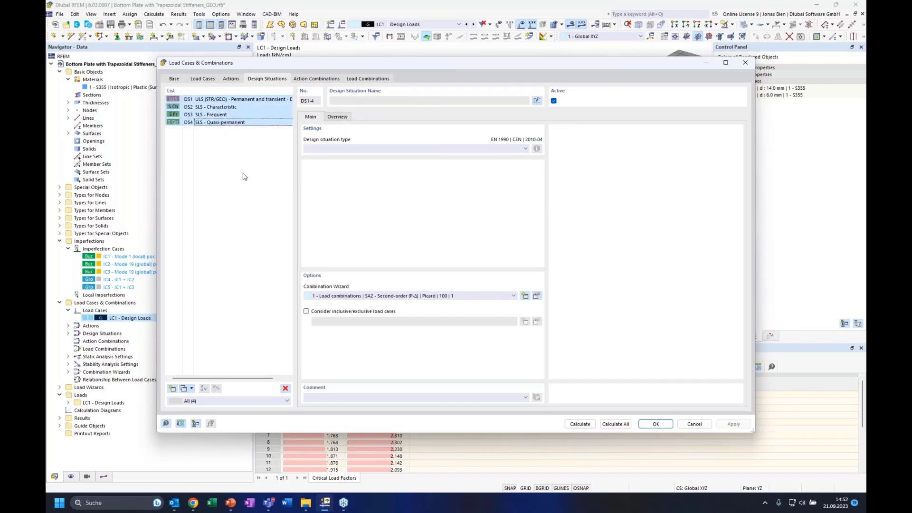
pyautogui.click(285, 389)
pyautogui.click(464, 281)
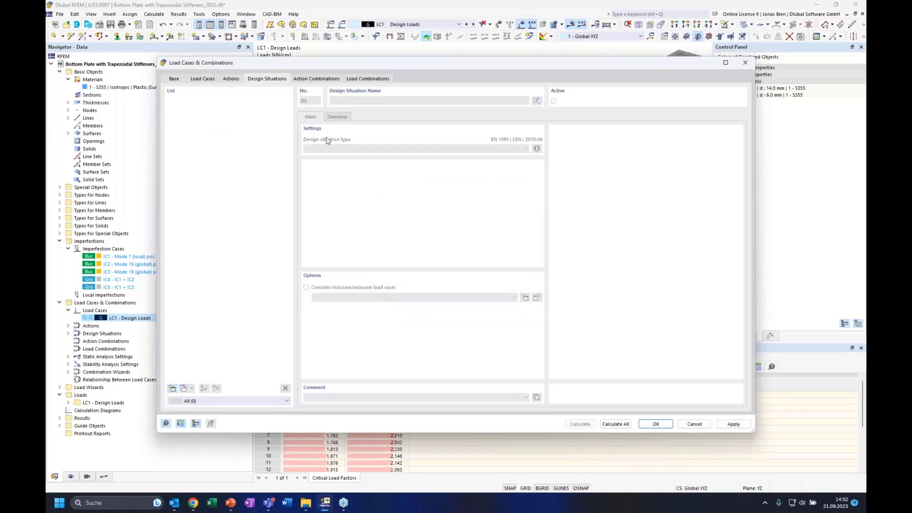
# - Create a new design situation of type ULS (STR/GEO) - Accidental - psi-1,1
pyautogui.click(172, 388)
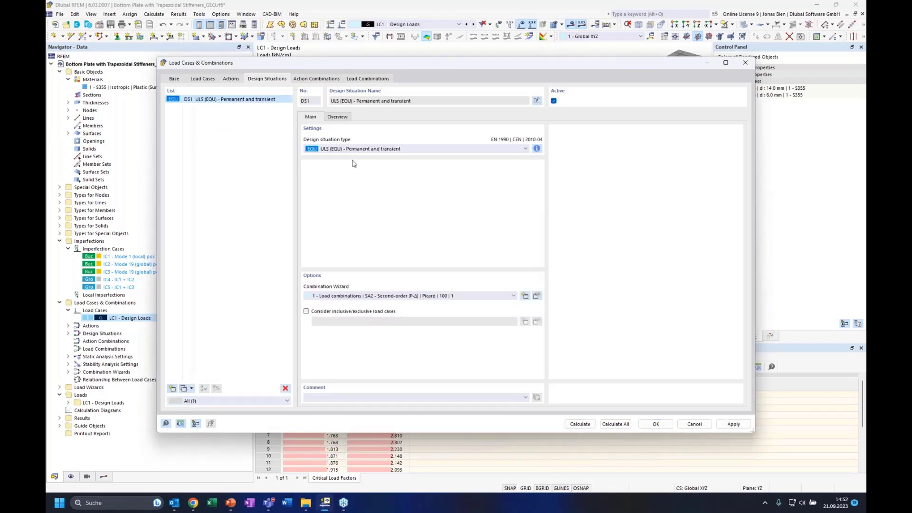
pyautogui.click(367, 150)
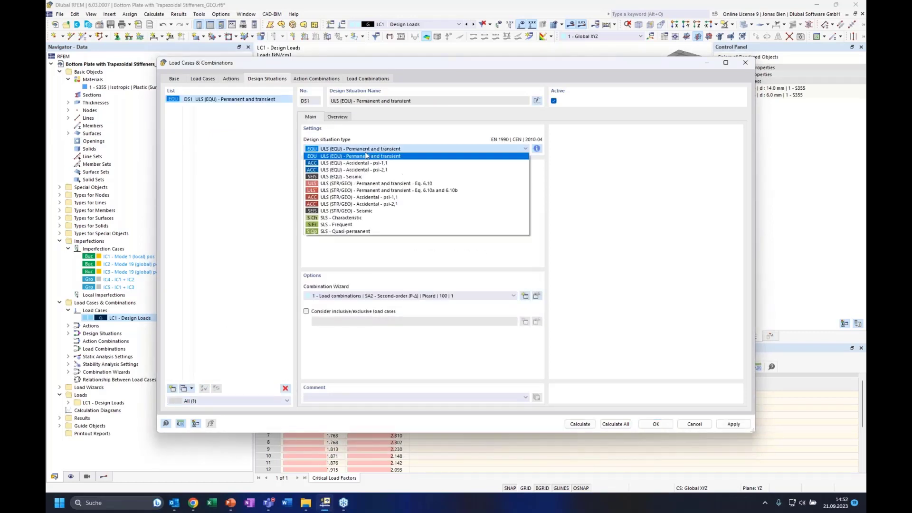
pyautogui.click(369, 198)
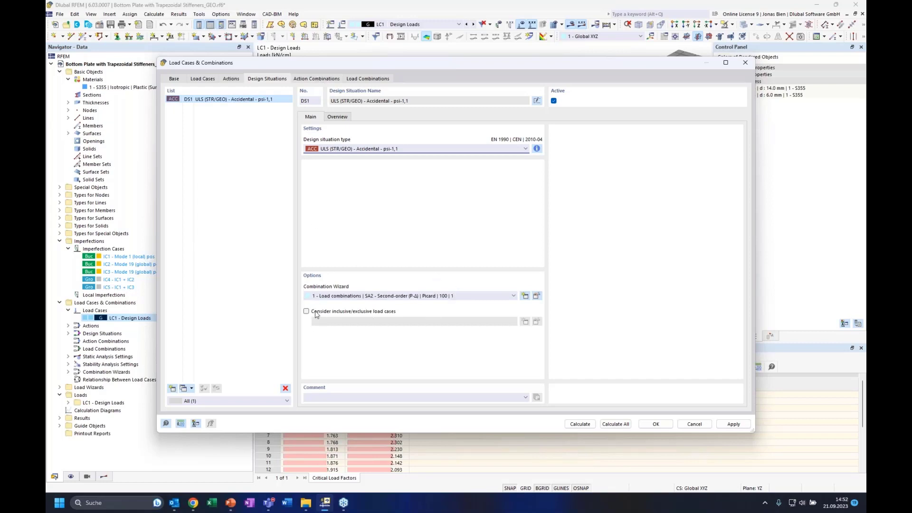
# - Edit the combination wizard of DS1 to use the static analysis settings SA3 - Large deformations, Newton-Raphson combined with Picard
pyautogui.click(537, 296)
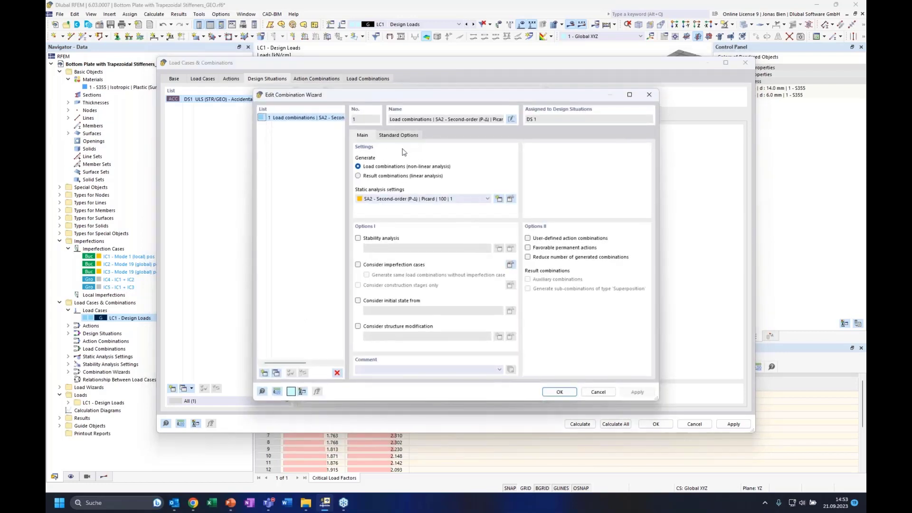
pyautogui.click(411, 200)
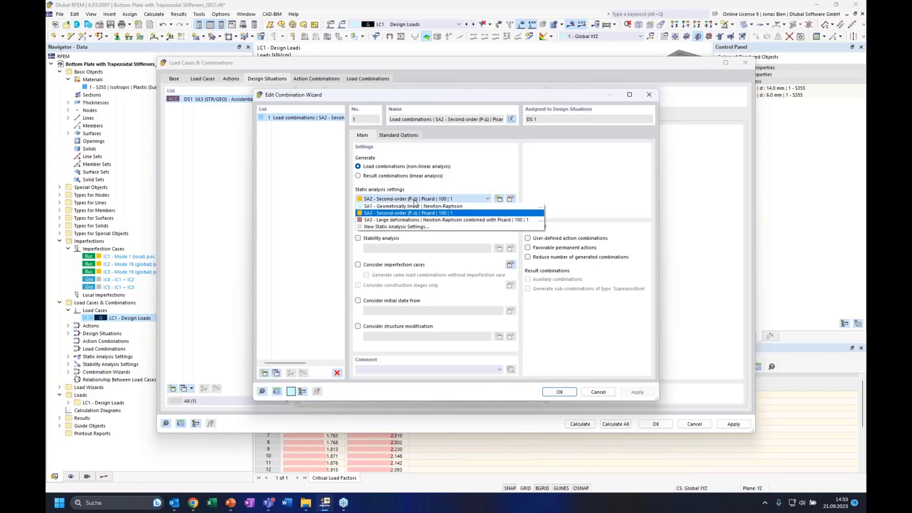
pyautogui.click(414, 200)
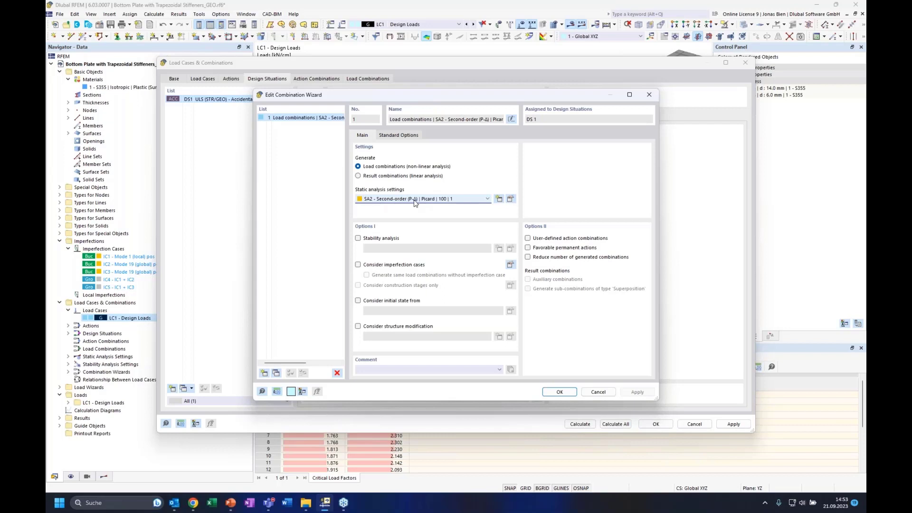
pyautogui.click(417, 200)
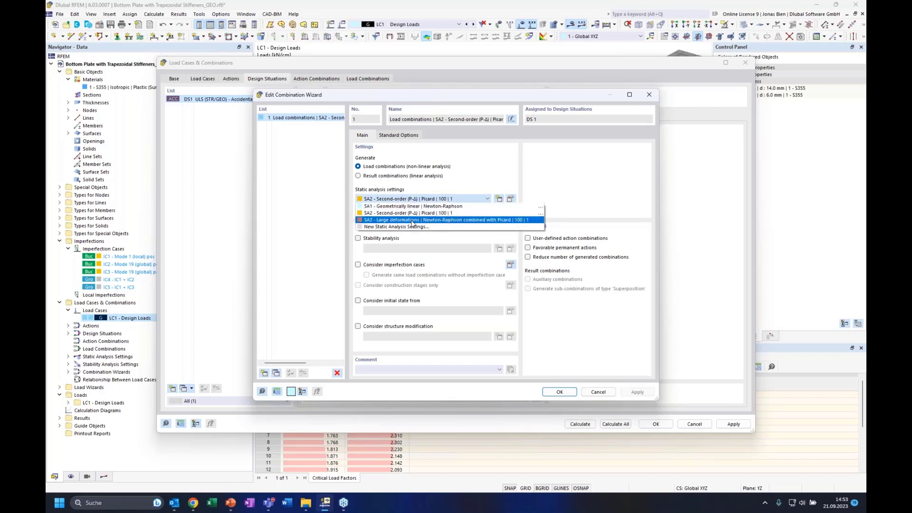
pyautogui.click(412, 220)
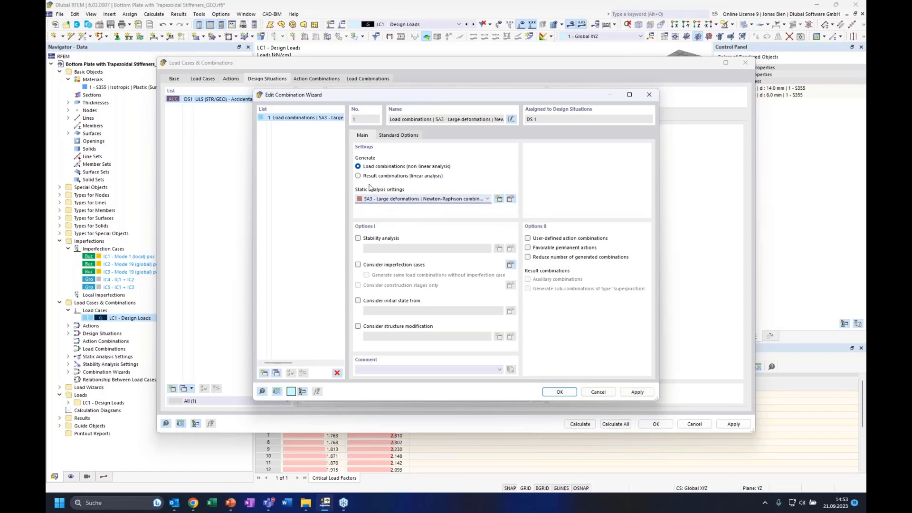
pyautogui.click(393, 200)
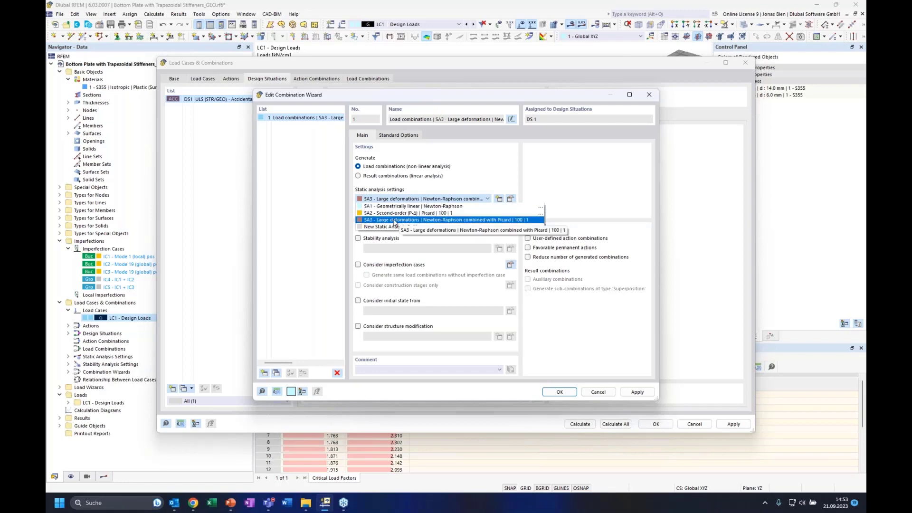
pyautogui.click(392, 222)
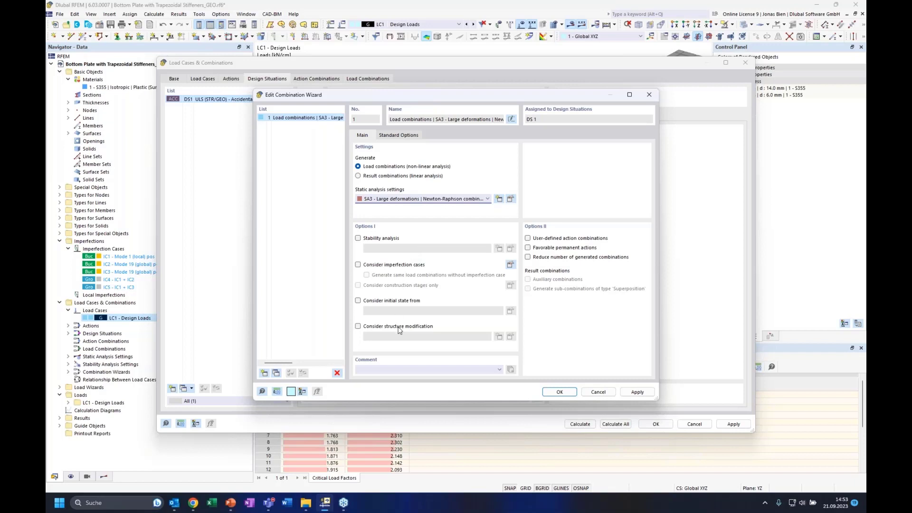
# - Activate stability analysis in the combination wizard and create settings ST3 using the incremental method without eigenvalue analysis (non-linear)
pyautogui.click(379, 238)
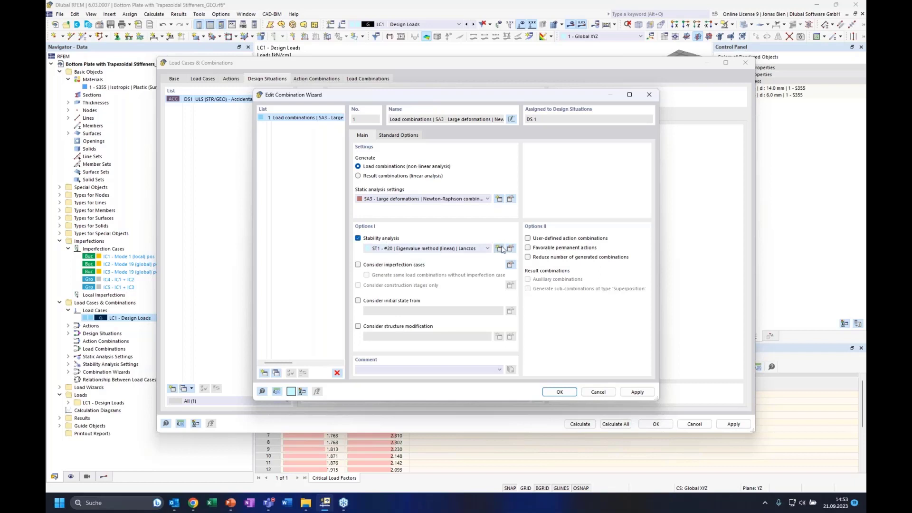
pyautogui.click(471, 250)
pyautogui.click(447, 270)
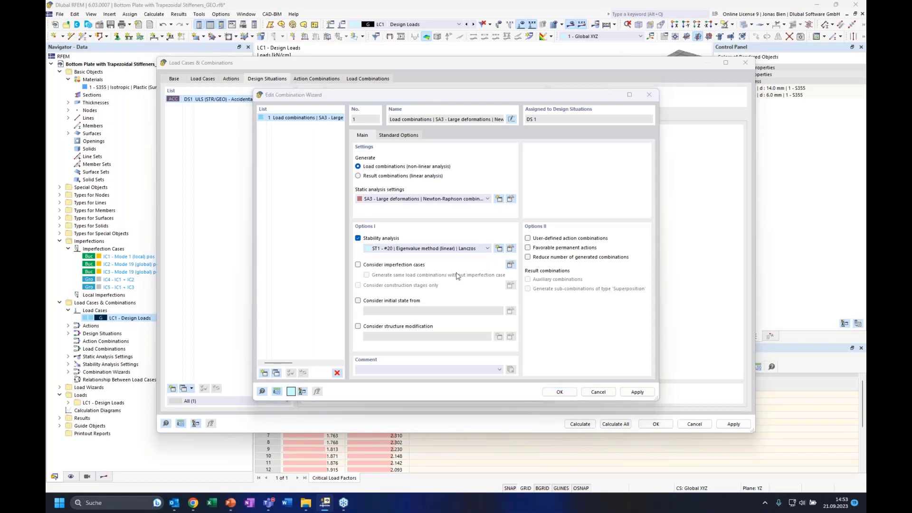
pyautogui.click(383, 172)
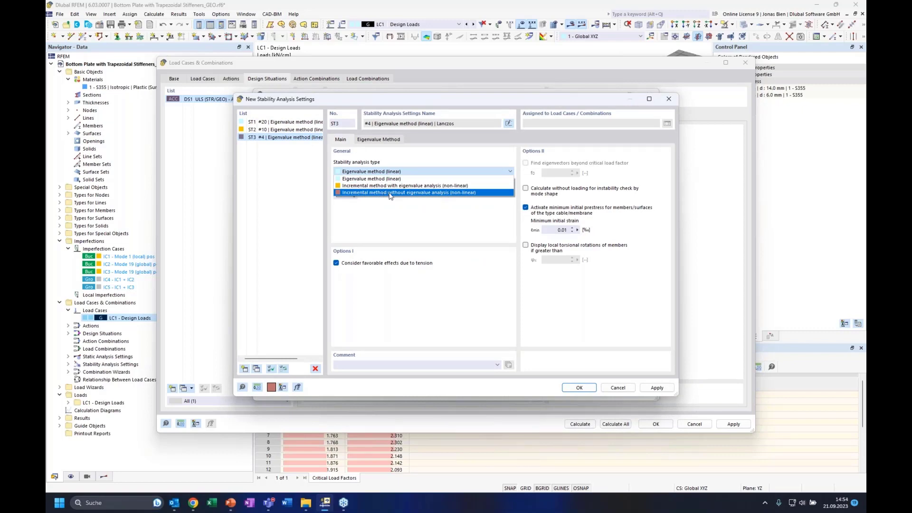
pyautogui.click(389, 192)
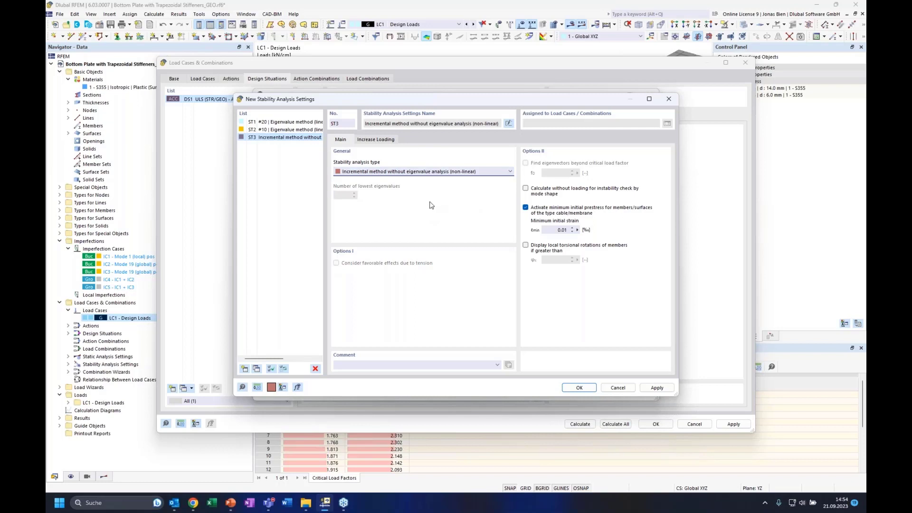
# - Set the initial load factor of ST3 to 0.1, save the results of all load increments, and accept the settings and combination wizard
pyautogui.click(380, 144)
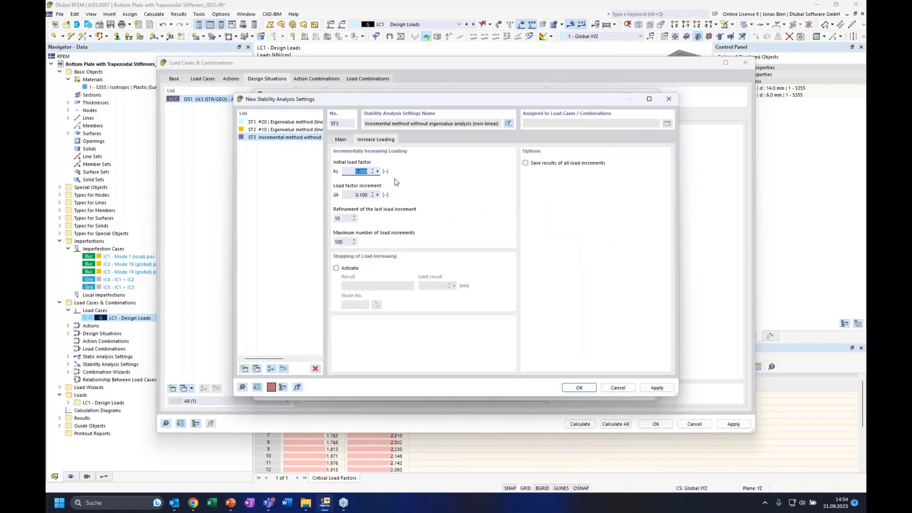
pyautogui.write('0.1')
pyautogui.click(380, 195)
pyautogui.click(525, 163)
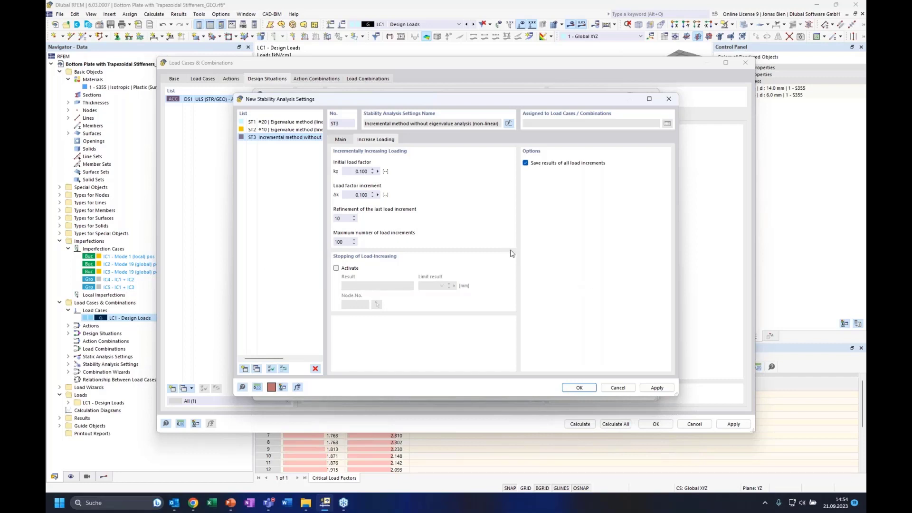
pyautogui.click(575, 388)
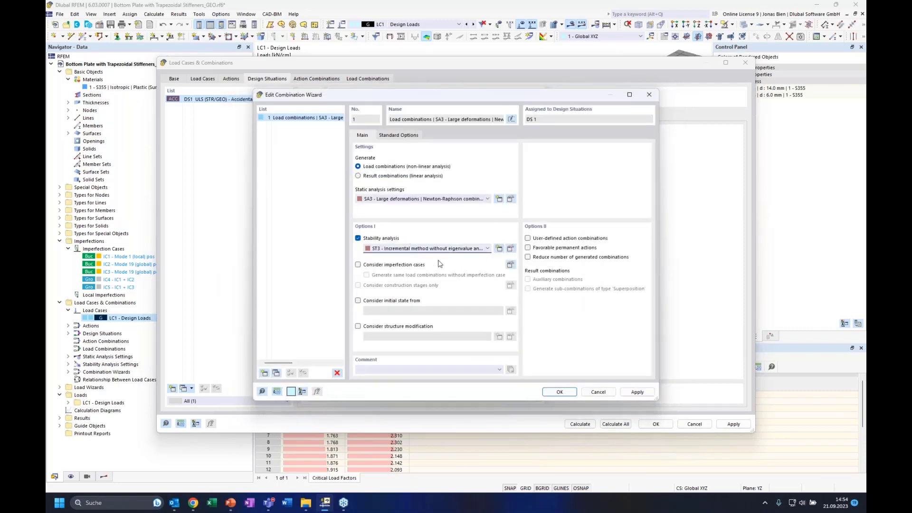
pyautogui.click(561, 393)
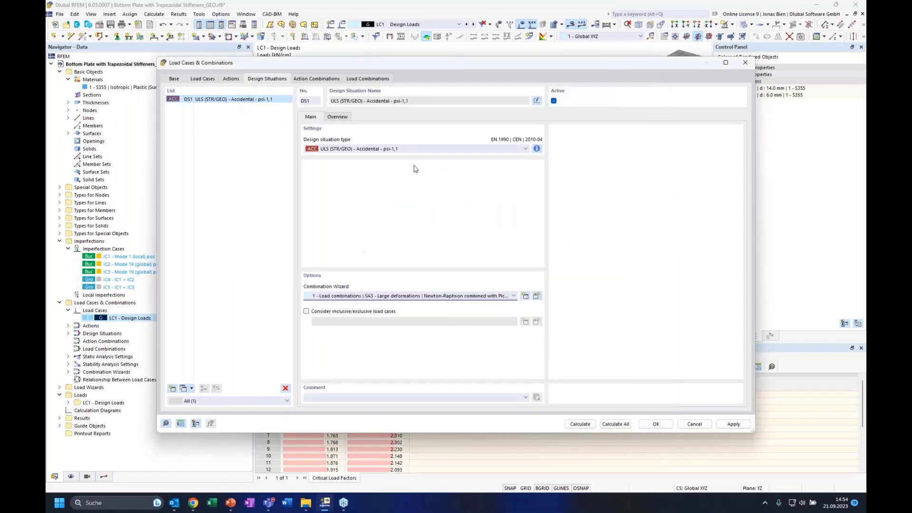
# - Check the generated action combination and the analysis settings of the generated load combination for DS1
pyautogui.click(312, 80)
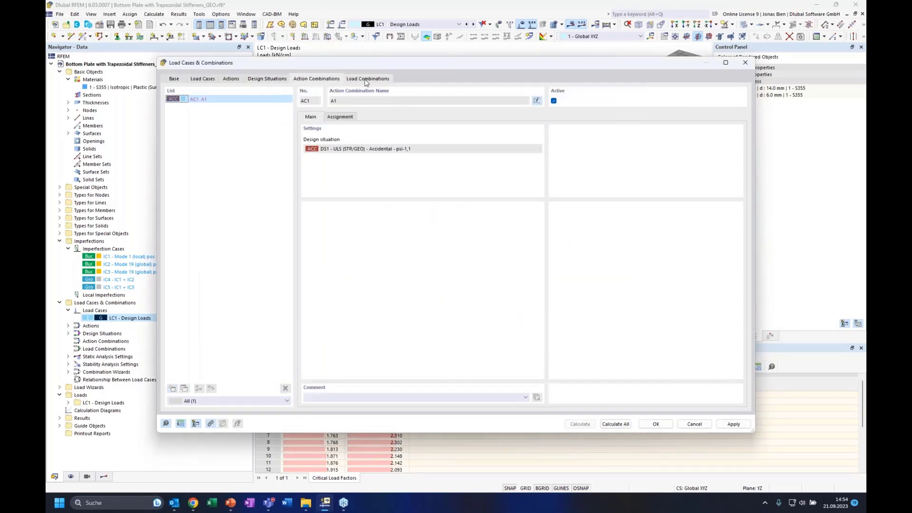
pyautogui.click(367, 80)
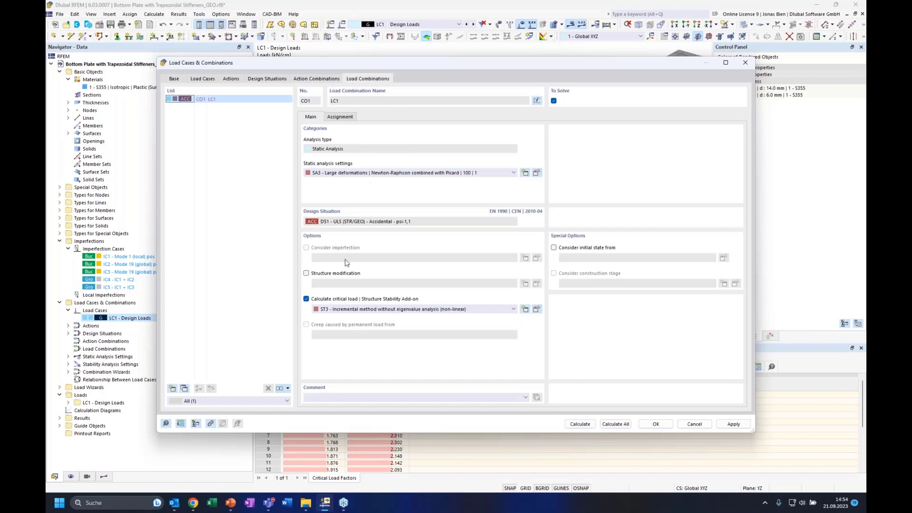
pyautogui.click(286, 79)
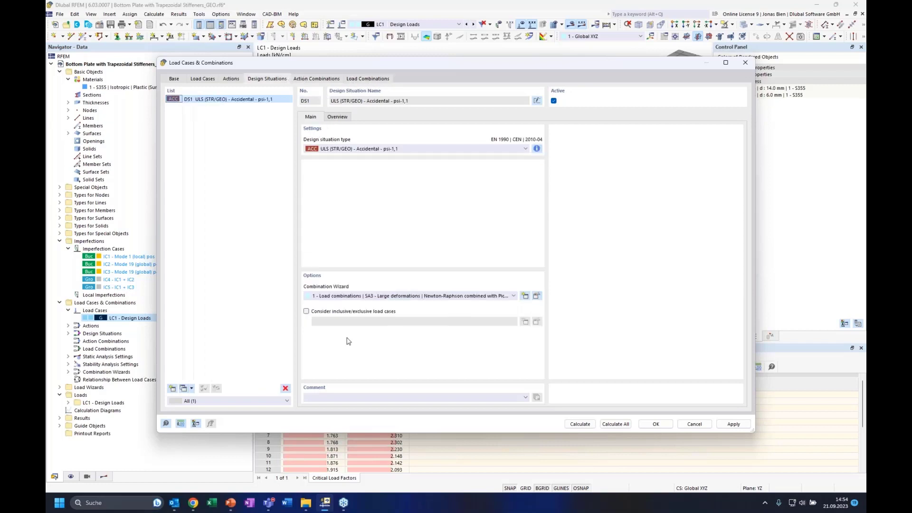
# - Activate the consideration of imperfection cases in the combination wizard of DS1 and accept the wizard
pyautogui.click(364, 79)
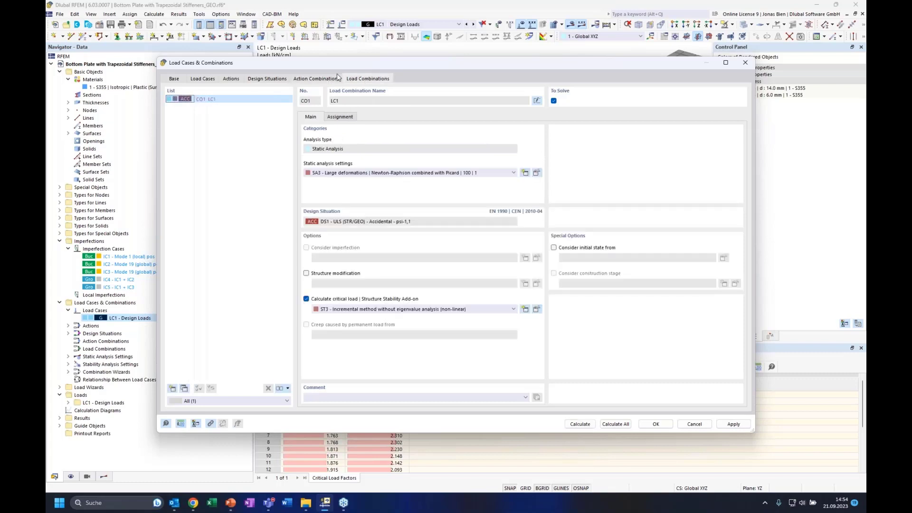
pyautogui.click(278, 79)
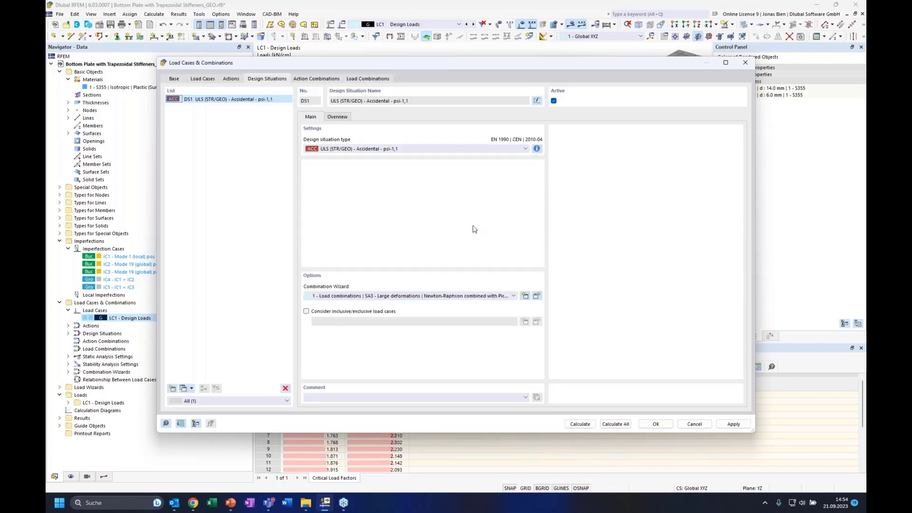
pyautogui.click(536, 296)
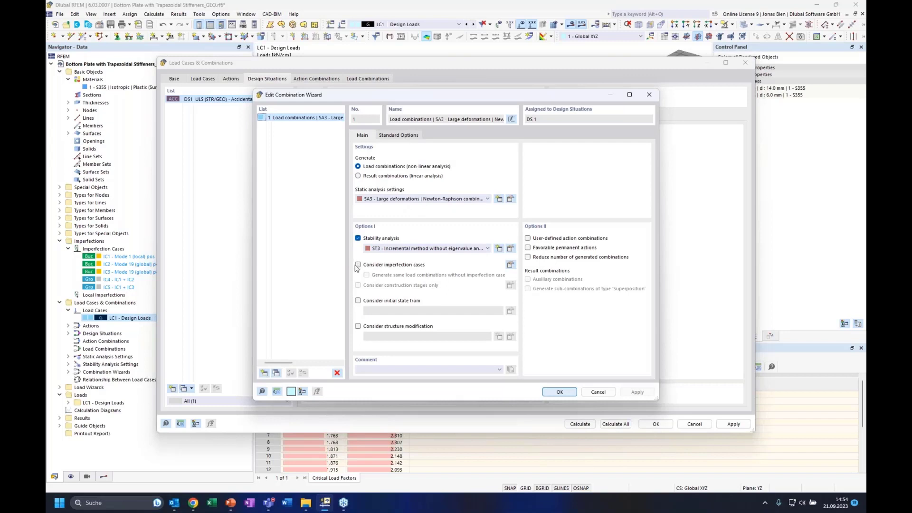
pyautogui.click(358, 265)
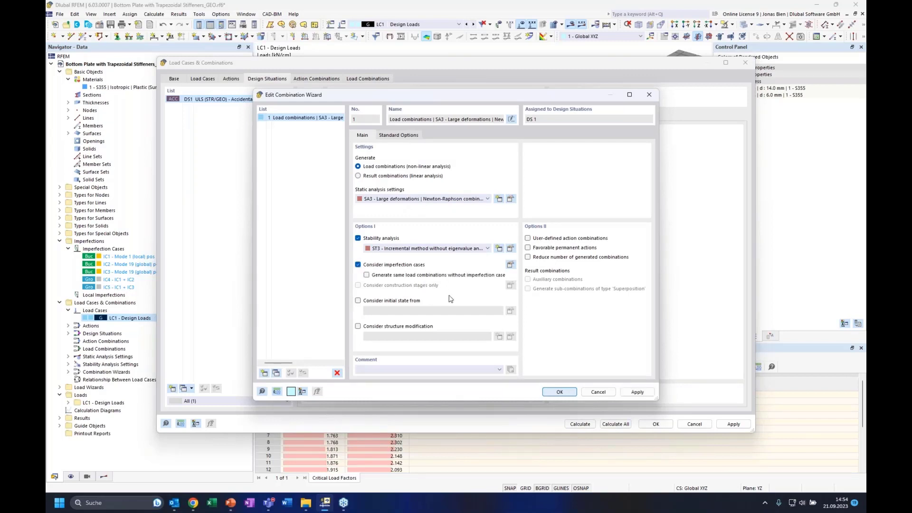
pyautogui.click(560, 392)
# - Check the imperfection case assigned to each generated load combination CO1 to CO5 and calculate everything
pyautogui.click(354, 80)
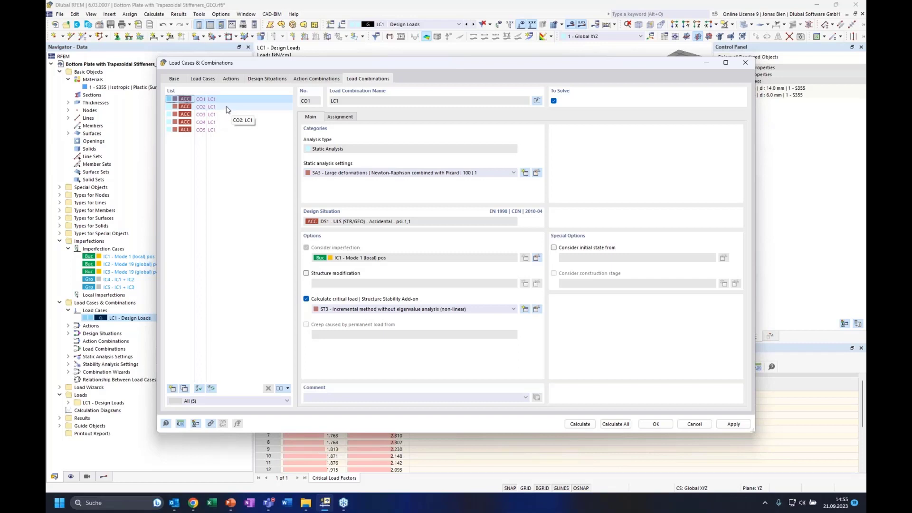
pyautogui.click(226, 109)
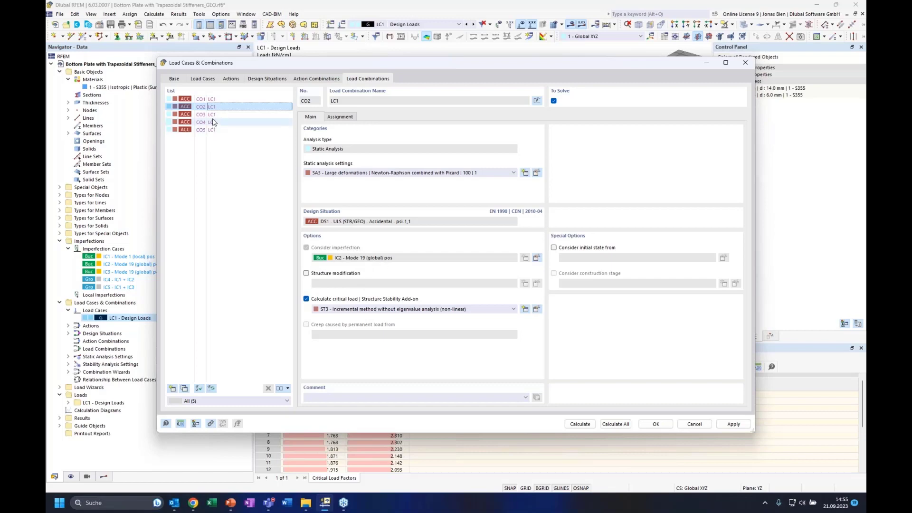
pyautogui.click(199, 114)
pyautogui.click(221, 122)
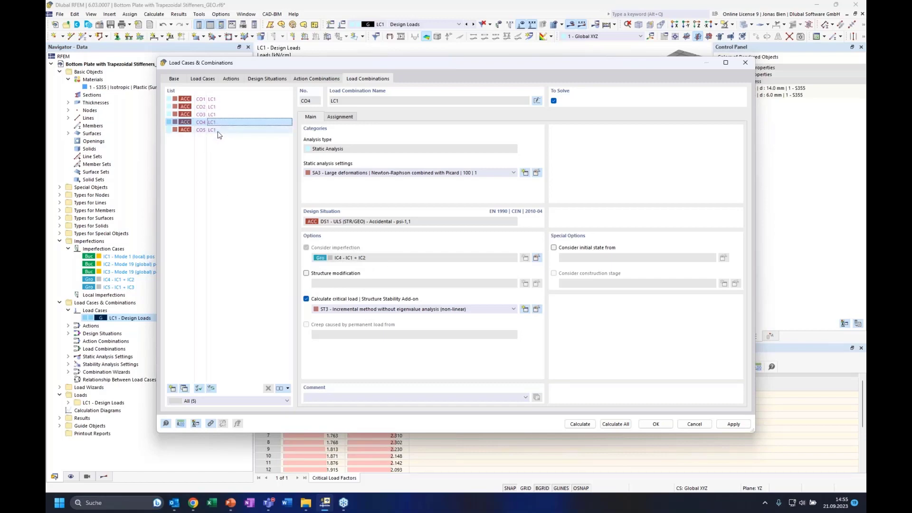
pyautogui.click(215, 131)
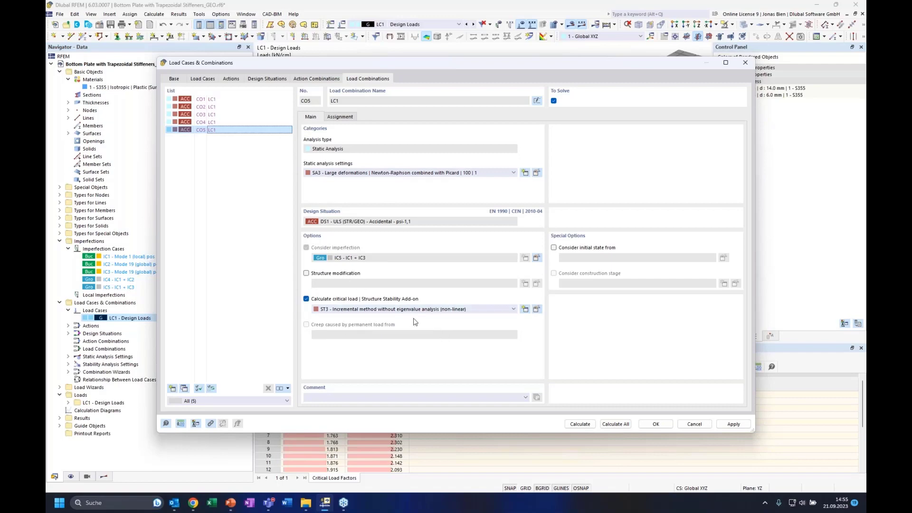
pyautogui.click(619, 424)
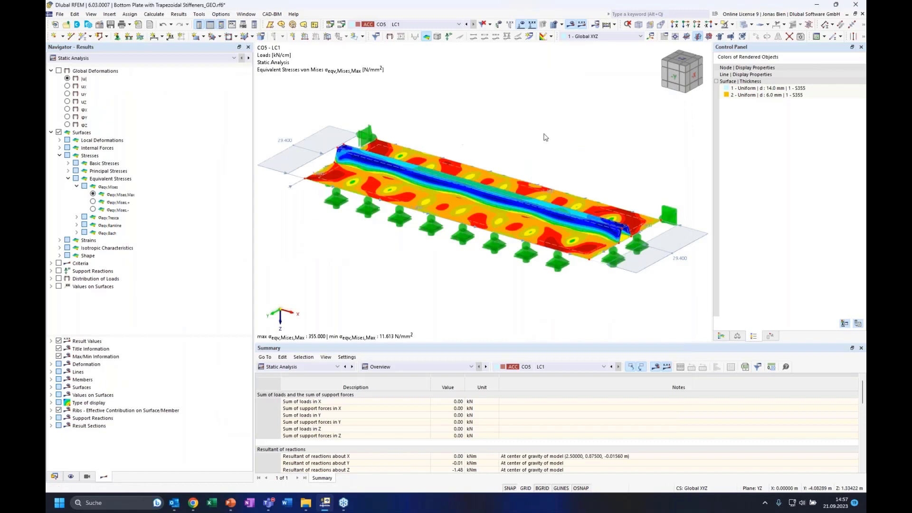
# - Display the incremental stability analysis results of CO5 instead of the static analysis results
pyautogui.scroll(-1, 525, 138)
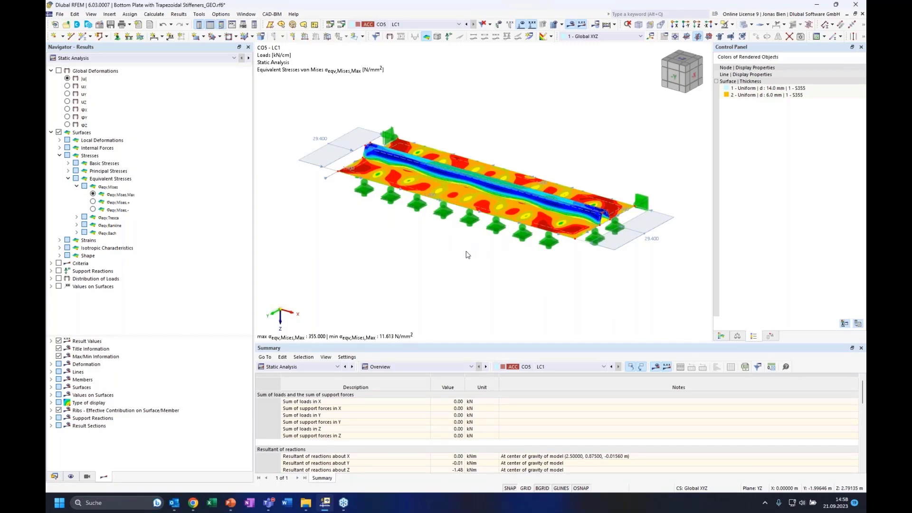
pyautogui.scroll(-1, 402, 417)
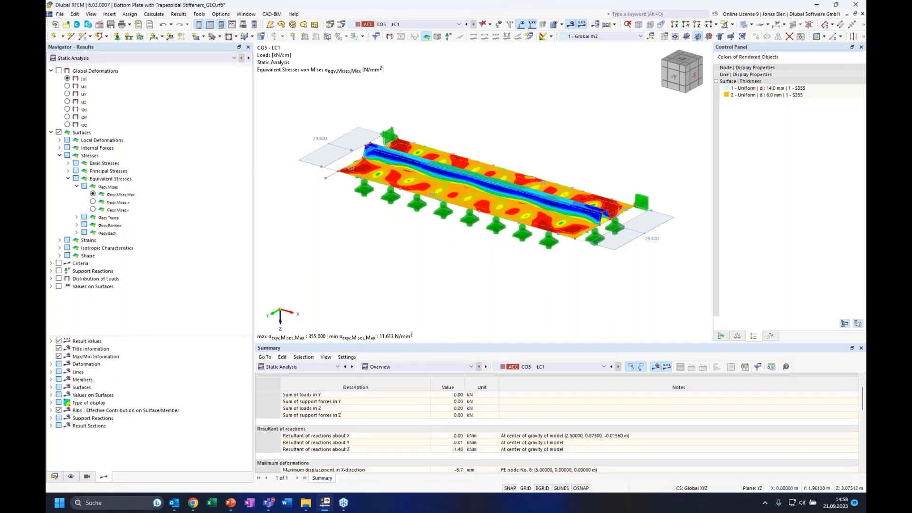
pyautogui.click(184, 59)
pyautogui.click(110, 73)
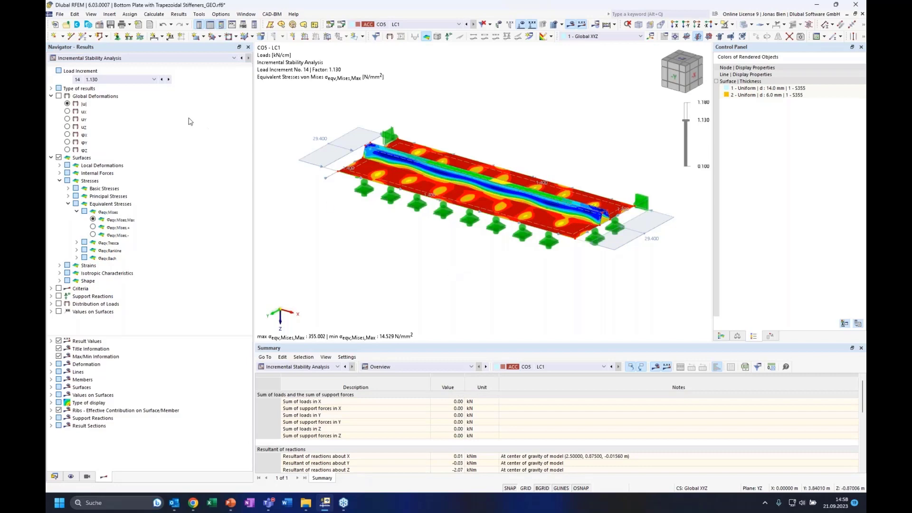
# - Look up the critical load factor of CO5 in the enlarged results summary and show the load increment with factor 1.180
pyautogui.scroll(-5, 364, 406)
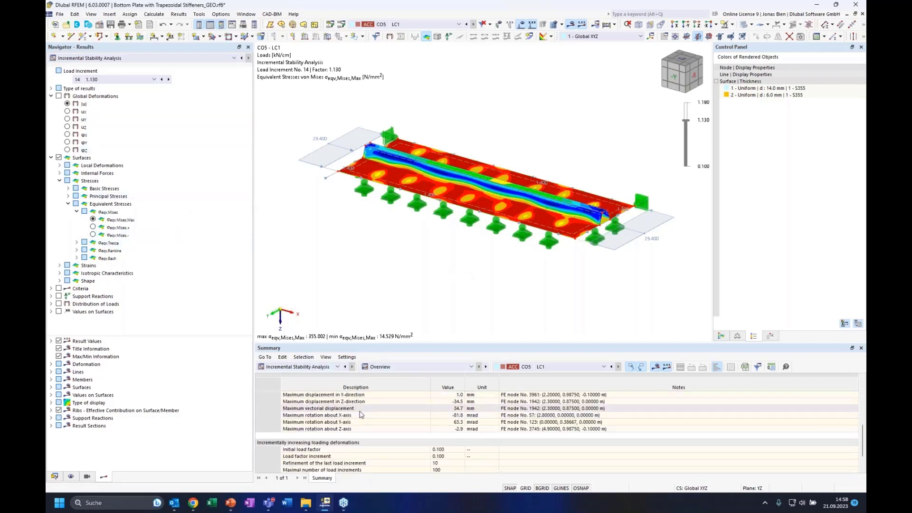
pyautogui.moveTo(455, 347); pyautogui.dragTo(455, 310)
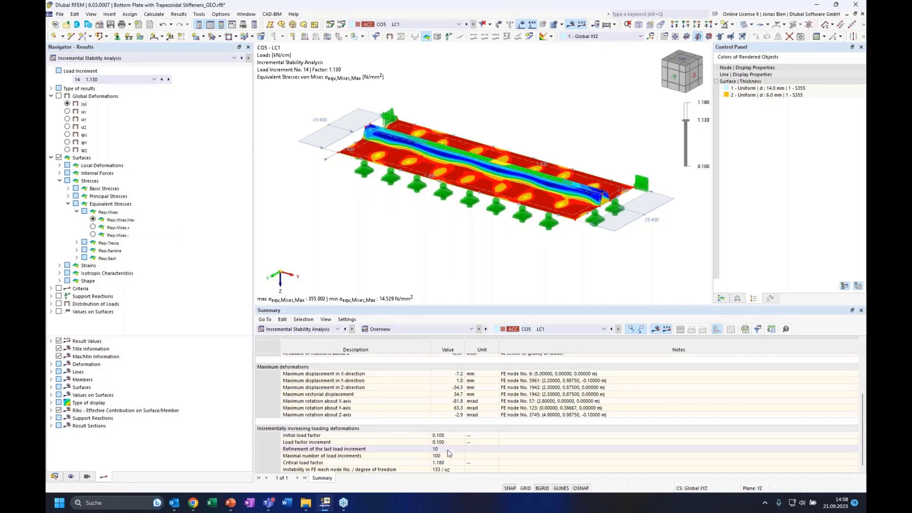
pyautogui.click(394, 463)
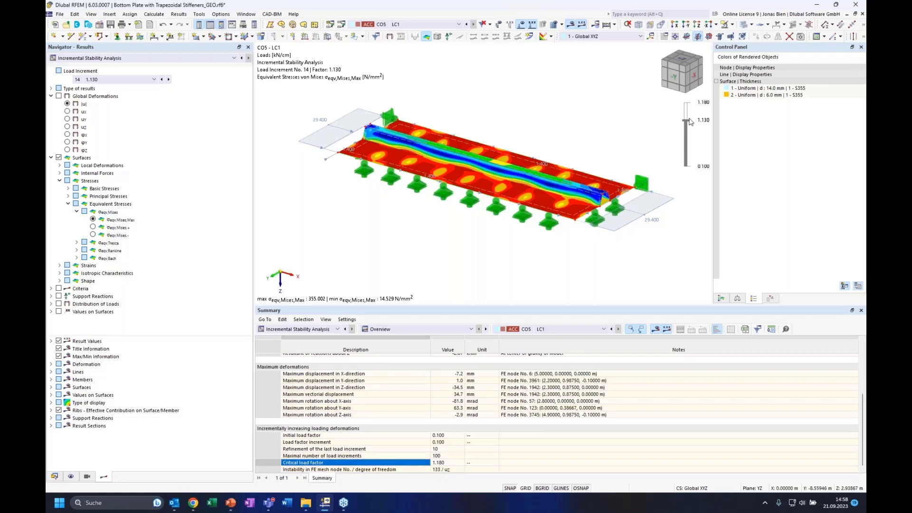
pyautogui.moveTo(713, 96); pyautogui.dragTo(715, 97)
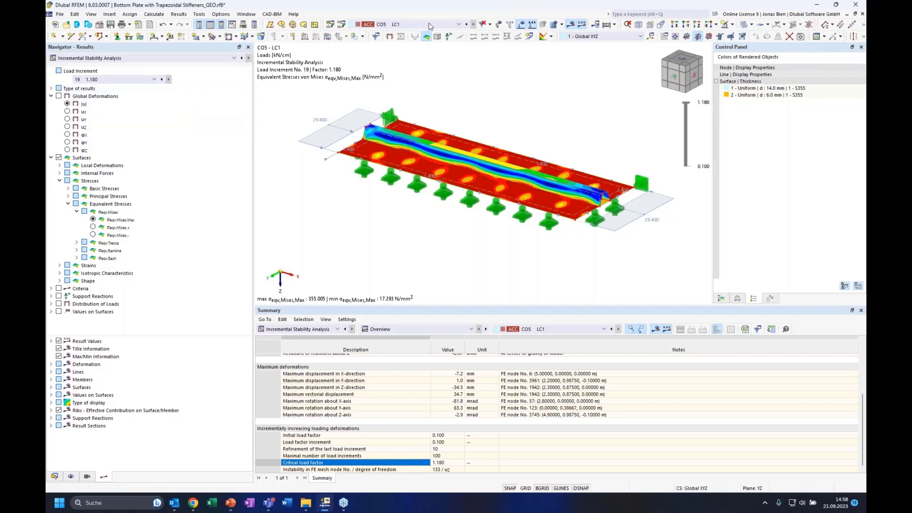
# - Compare the critical load factors and von Mises stresses of load combinations CO1 to CO5
pyautogui.click(594, 331)
pyautogui.click(555, 338)
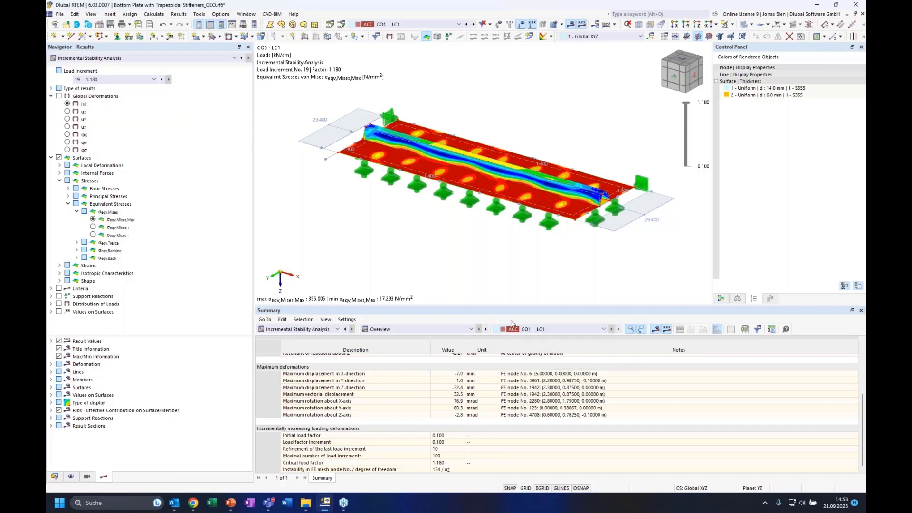
pyautogui.click(474, 27)
pyautogui.click(473, 25)
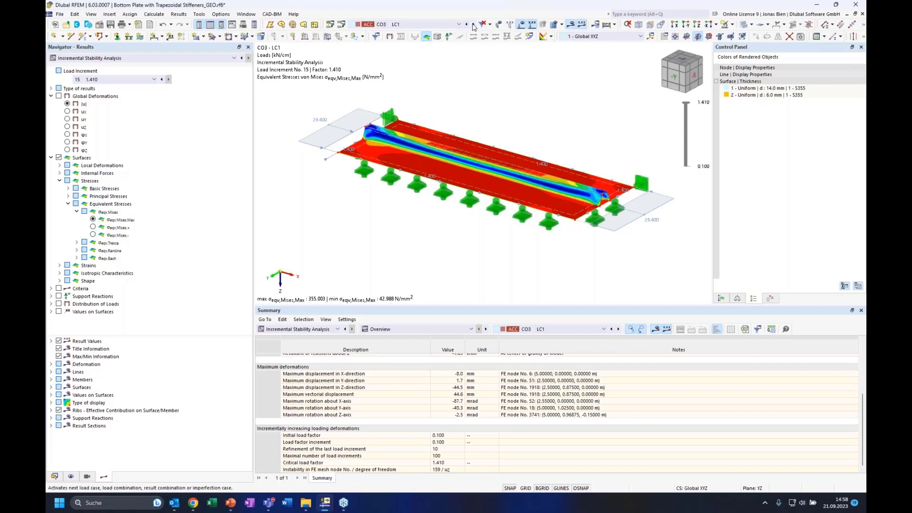
pyautogui.click(473, 25)
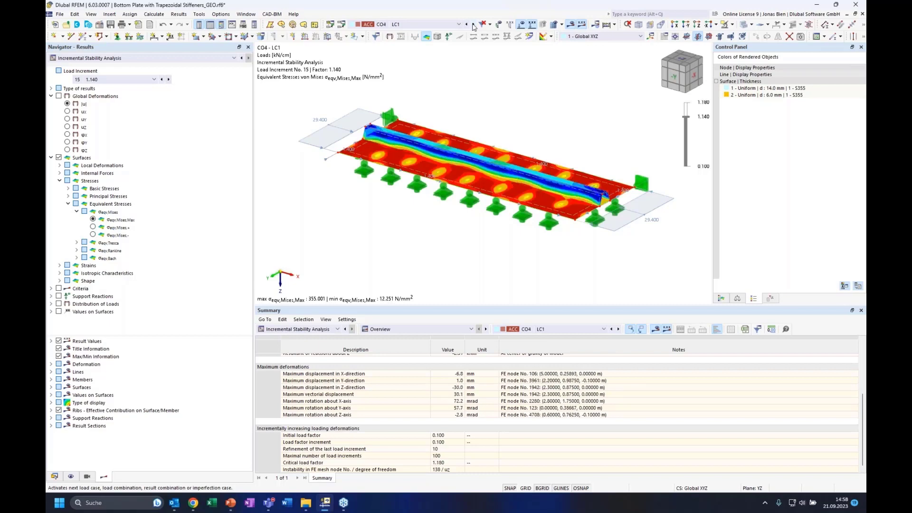
pyautogui.click(473, 25)
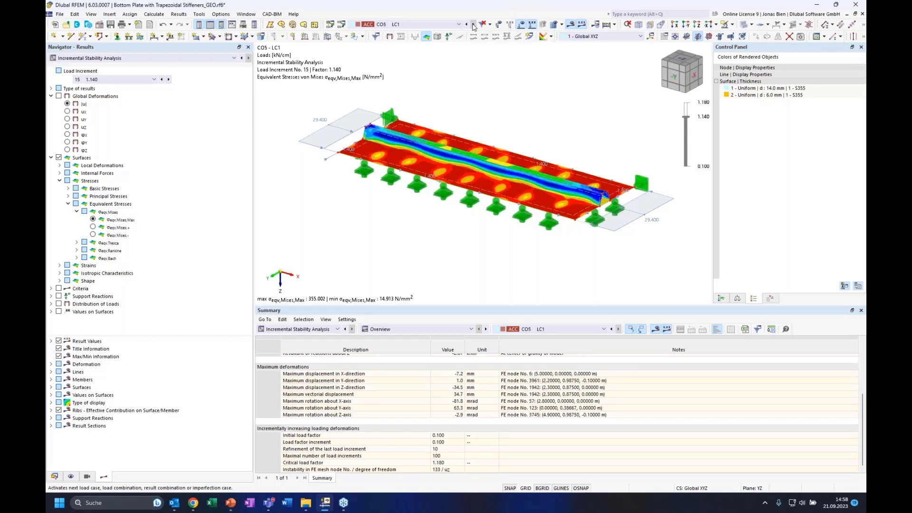
pyautogui.click(466, 25)
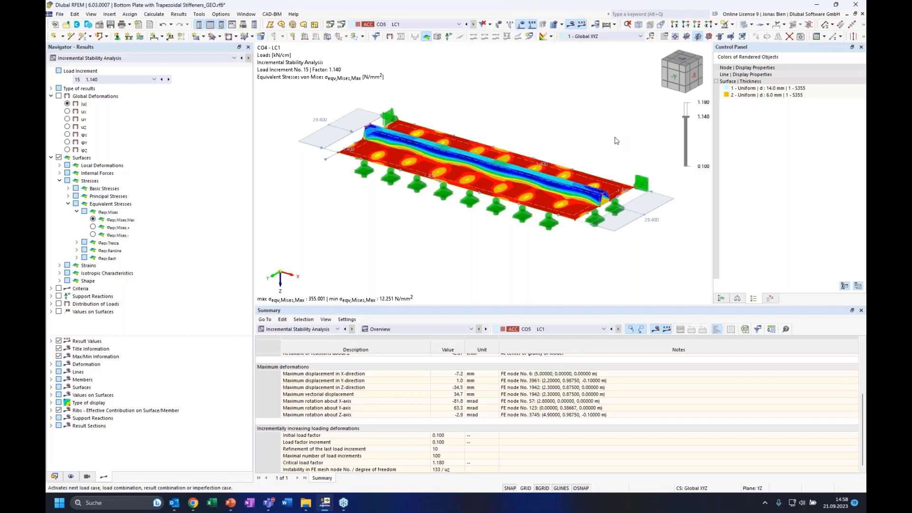
# - Show the load increment with factor 1.180 for CO5 and inspect the equivalent stresses over the stiffened plate
pyautogui.moveTo(686, 117); pyautogui.dragTo(686, 102)
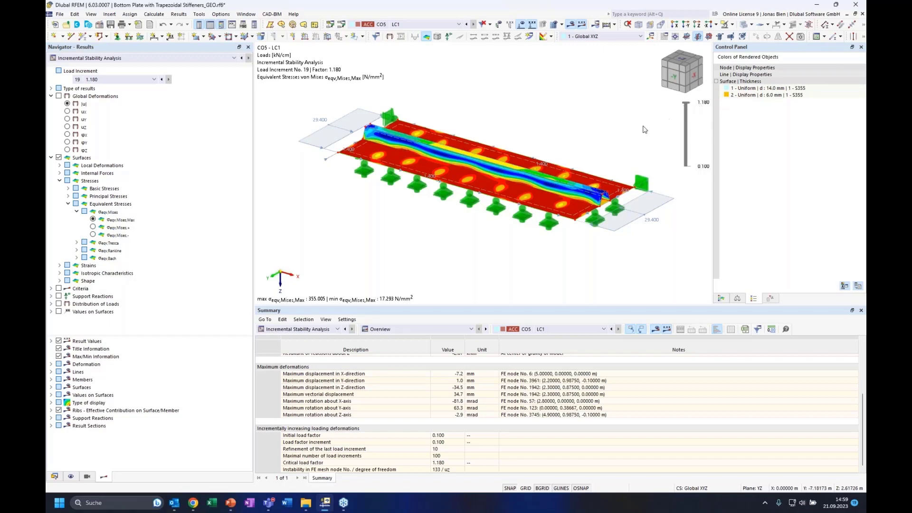
pyautogui.moveTo(627, 120); pyautogui.dragTo(615, 147, button='middle')
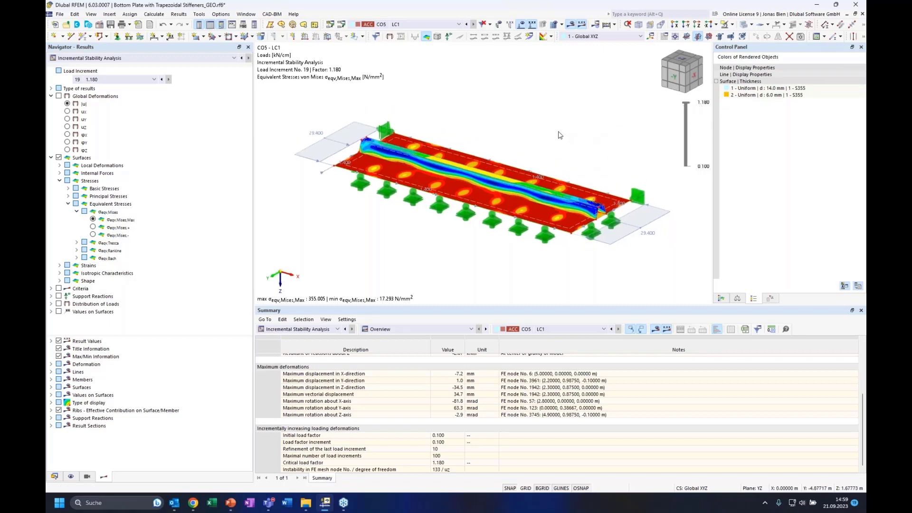
pyautogui.keyDown('ctrl'); pyautogui.moveTo(559, 135); pyautogui.dragTo(542, 171, button='middle'); pyautogui.keyUp('ctrl')
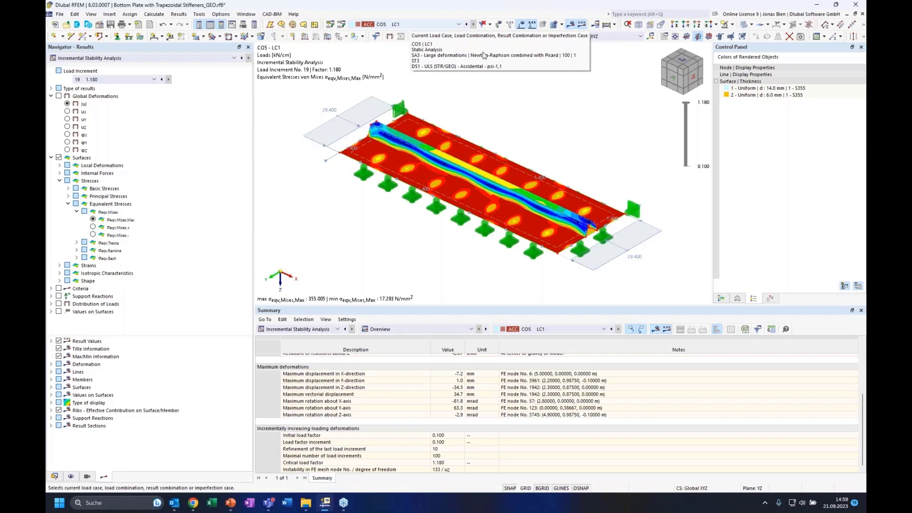
# - Consult the limit states slide in the presentation, return to RFEM and display the maximum plastic strains |εpl,max| of the surfaces
pyautogui.hotkey('alt', 'Tab')
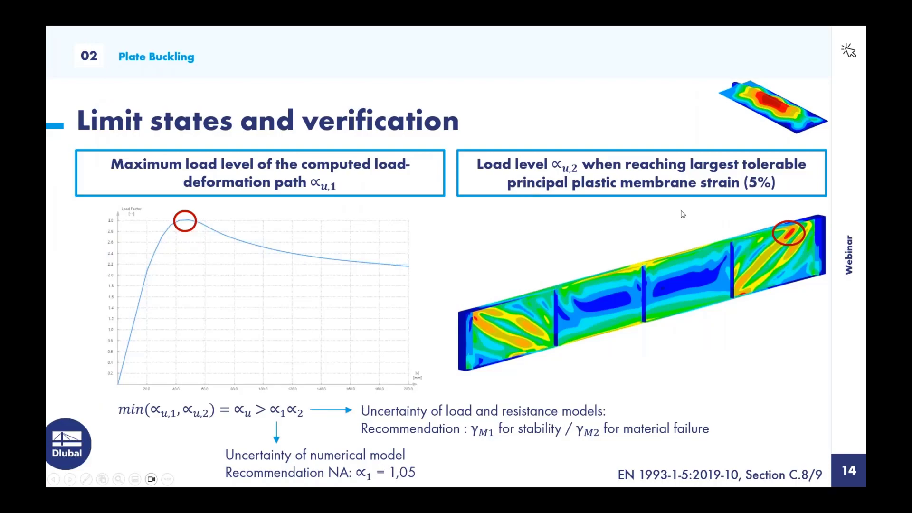
pyautogui.hotkey('alt', 'Tab')
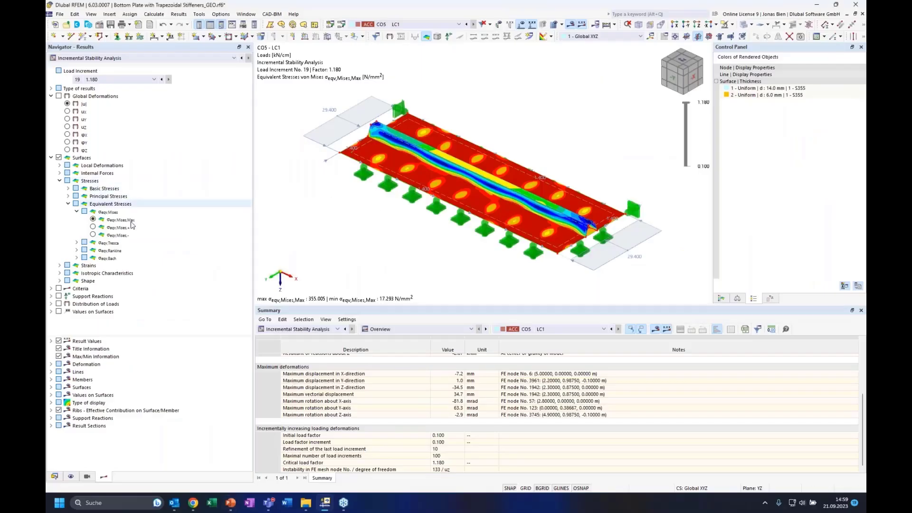
pyautogui.click(60, 265)
pyautogui.scroll(-3, 95, 295)
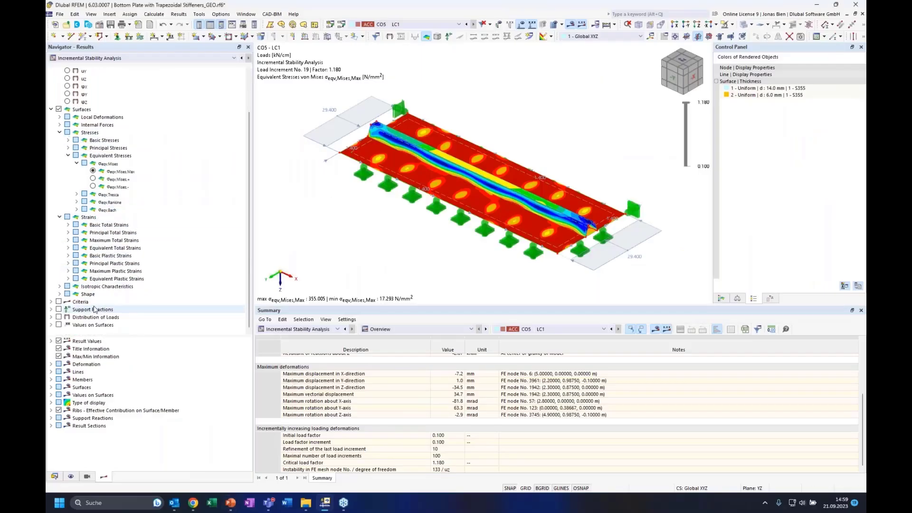
pyautogui.click(71, 273)
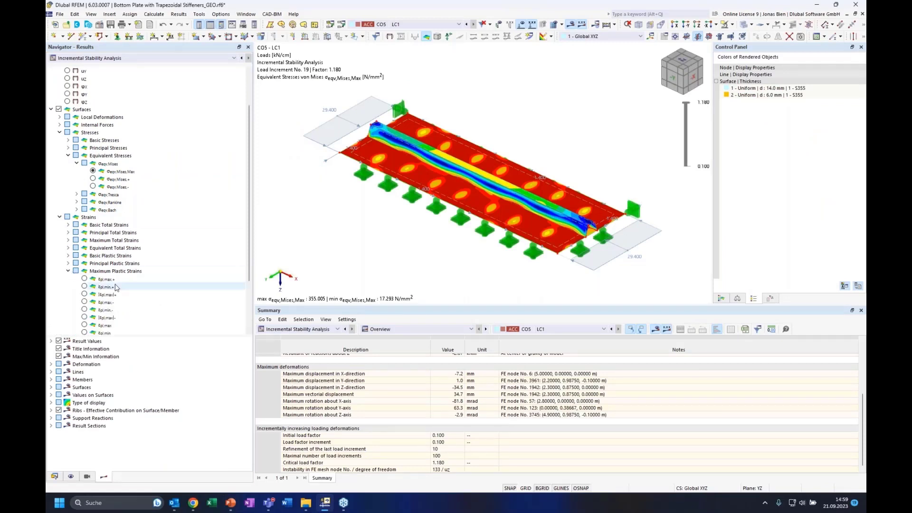
pyautogui.scroll(-2, 84, 285)
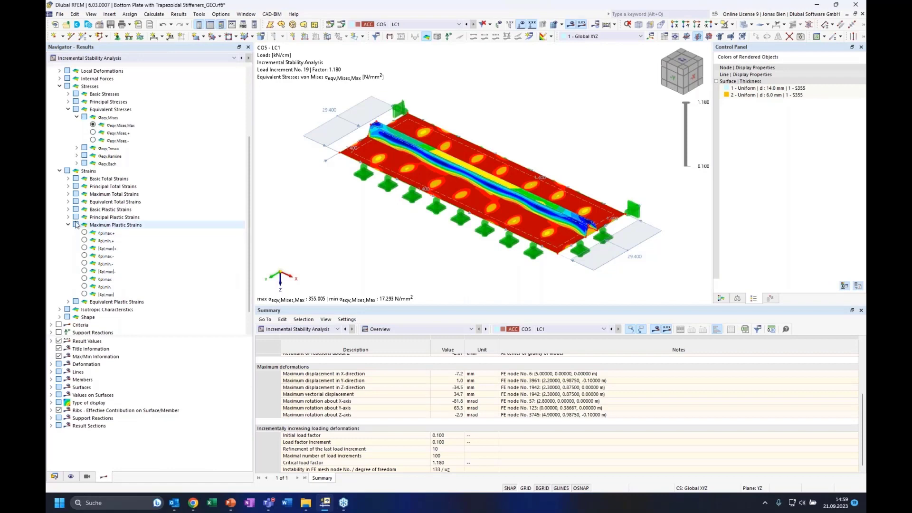
pyautogui.click(84, 294)
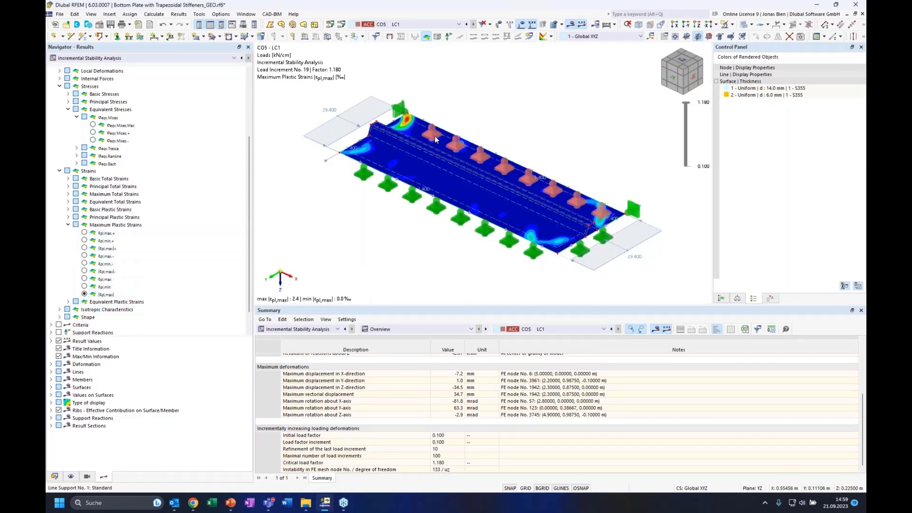
# - Show the colour scale of the plastic strains and examine the strain concentrations at the plate ends for CO5
pyautogui.keyDown('ctrl'); pyautogui.moveTo(575, 136); pyautogui.dragTo(534, 129, button='middle'); pyautogui.keyUp('ctrl')
pyautogui.click(723, 297)
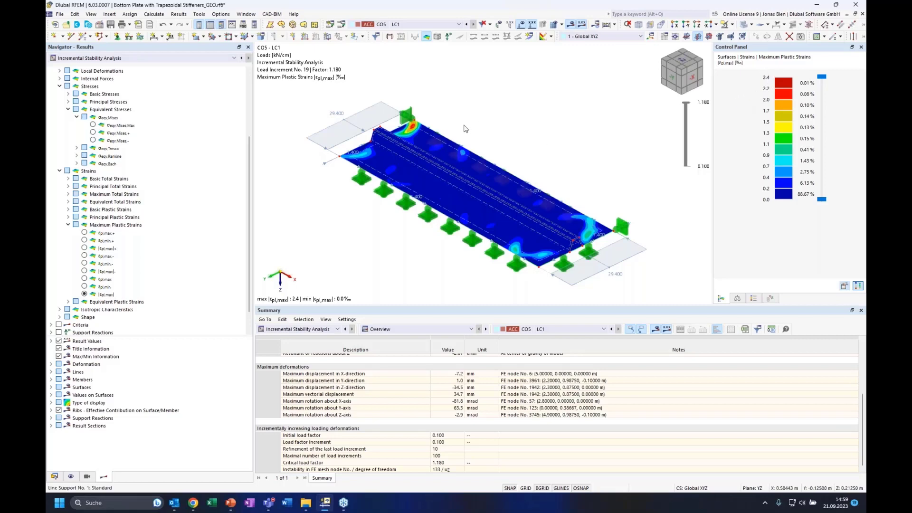
pyautogui.keyDown('ctrl'); pyautogui.moveTo(488, 101); pyautogui.dragTo(486, 118, button='middle'); pyautogui.keyUp('ctrl')
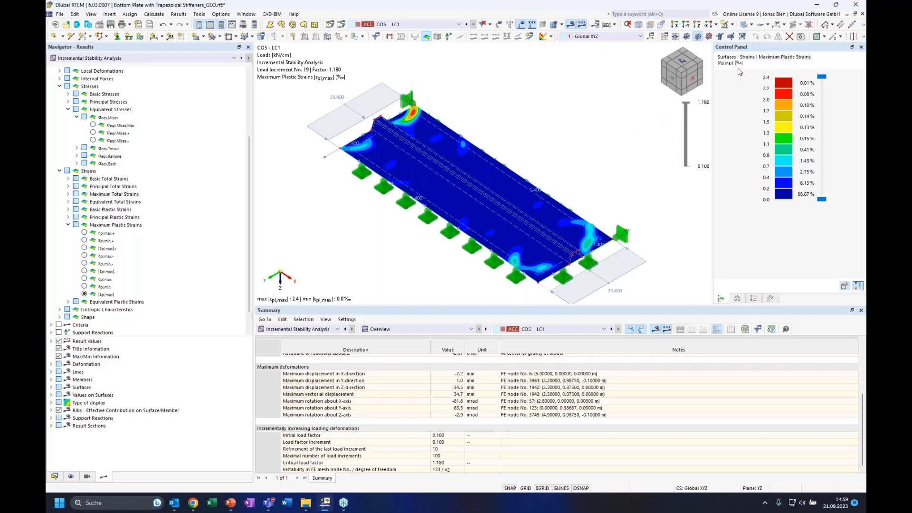
pyautogui.keyDown('ctrl'); pyautogui.moveTo(543, 135); pyautogui.dragTo(537, 143, button='middle'); pyautogui.keyUp('ctrl')
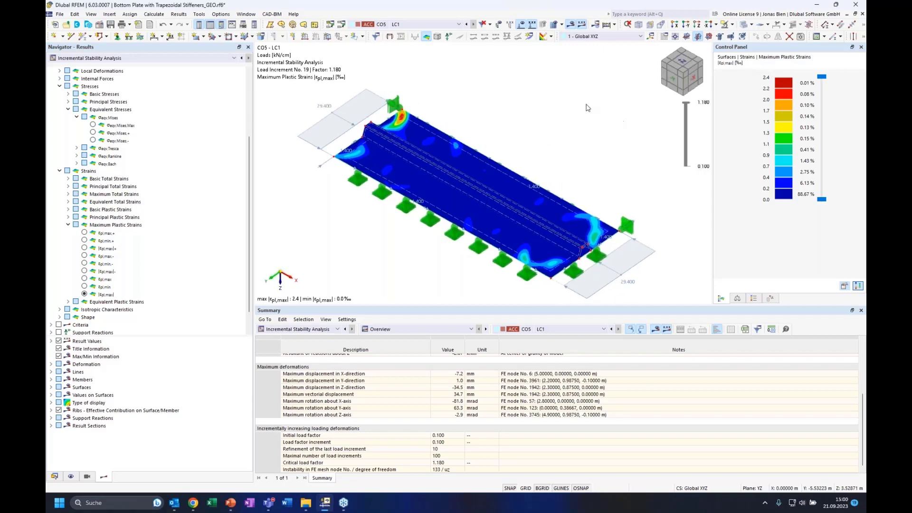
# - Compare the maximum plastic strains of load combinations CO4 down to CO1
pyautogui.click(468, 25)
pyautogui.click(467, 25)
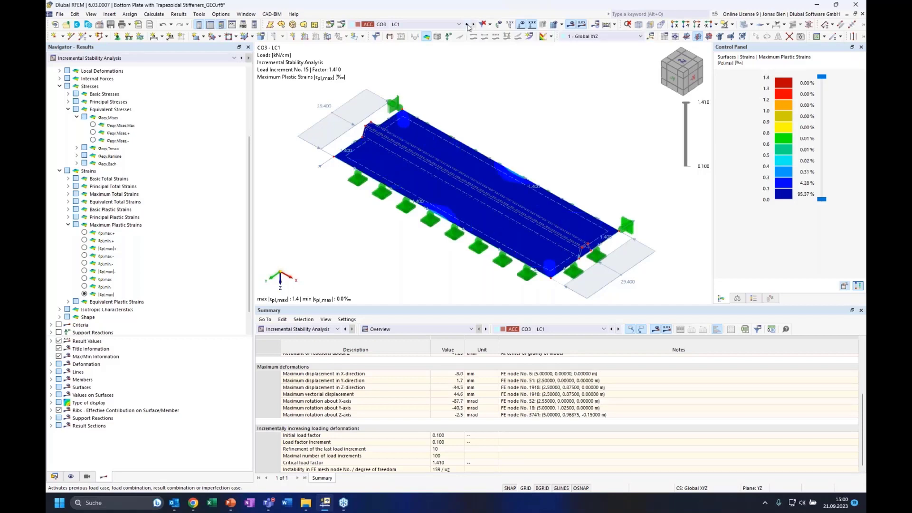
pyautogui.click(468, 25)
pyautogui.click(468, 25)
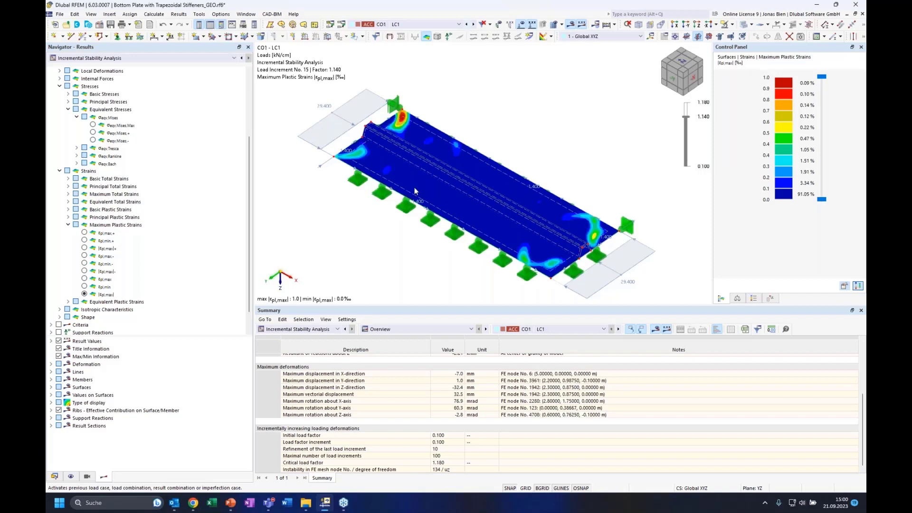
# - Show the CO1 load increment with factor 1.180 and start a new calculation diagram based on the Incremental Stability Analysis
pyautogui.click(686, 101)
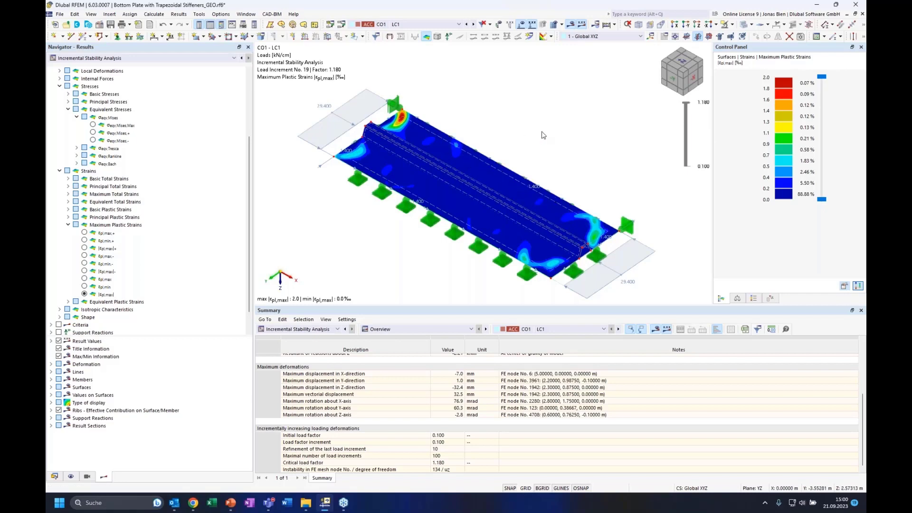
pyautogui.click(56, 477)
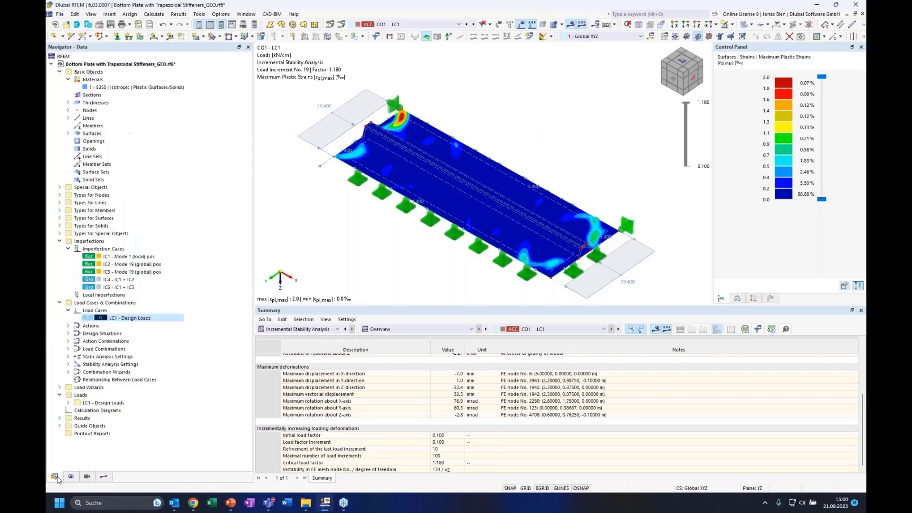
pyautogui.doubleClick(113, 413)
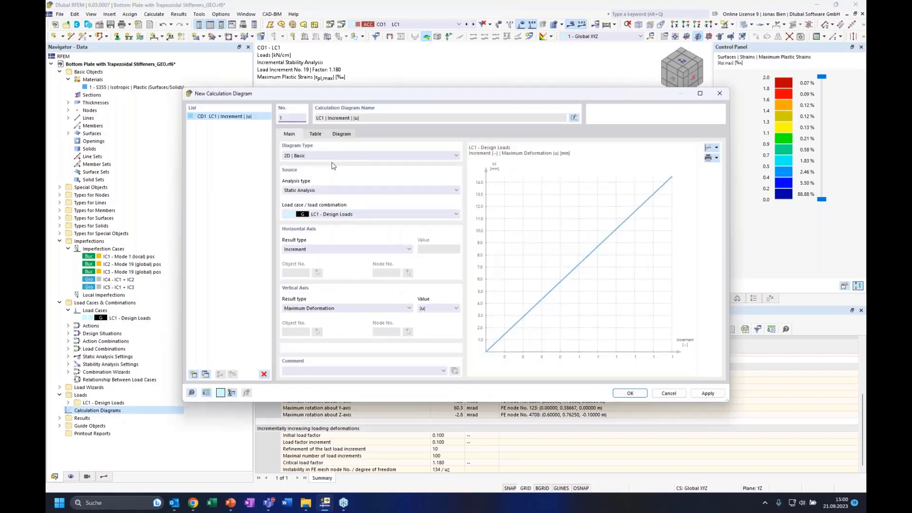
pyautogui.click(325, 190)
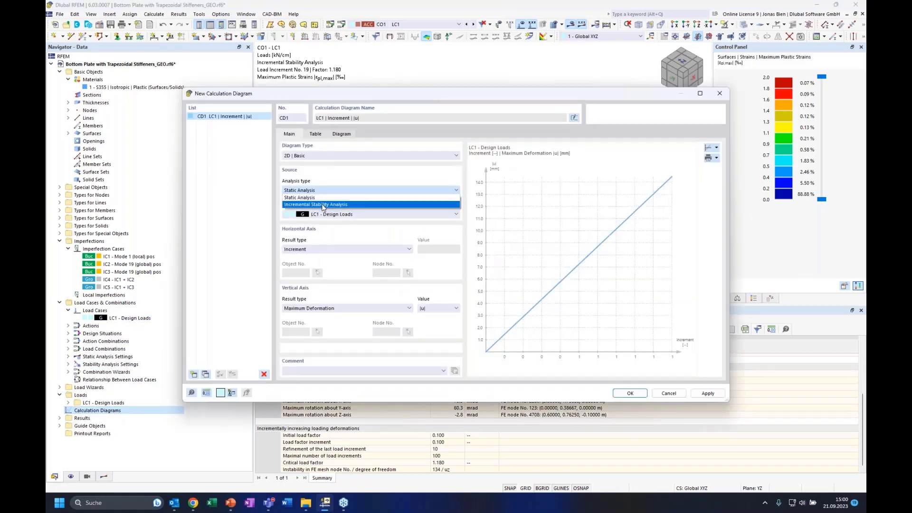
pyautogui.click(323, 205)
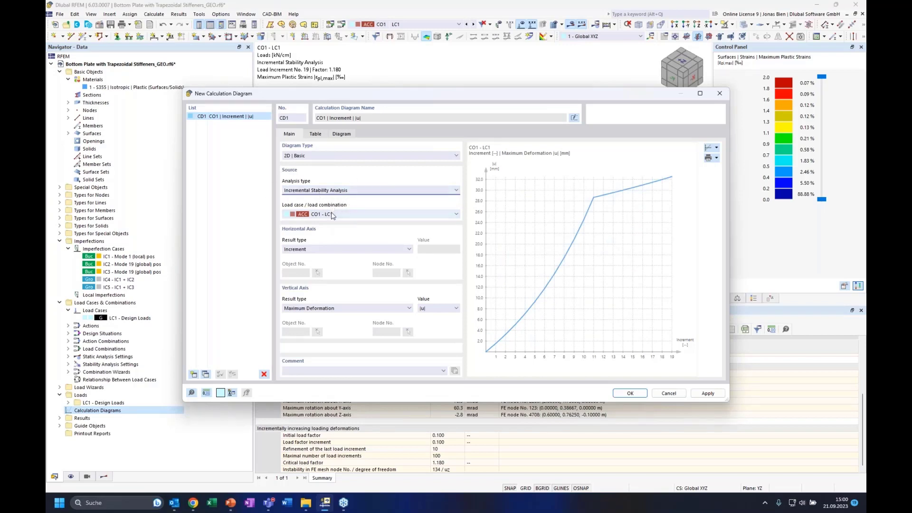
# - Plot Maximum Deformation |u| on the diagram's horizontal axis and Load Factor on the vertical axis
pyautogui.click(334, 249)
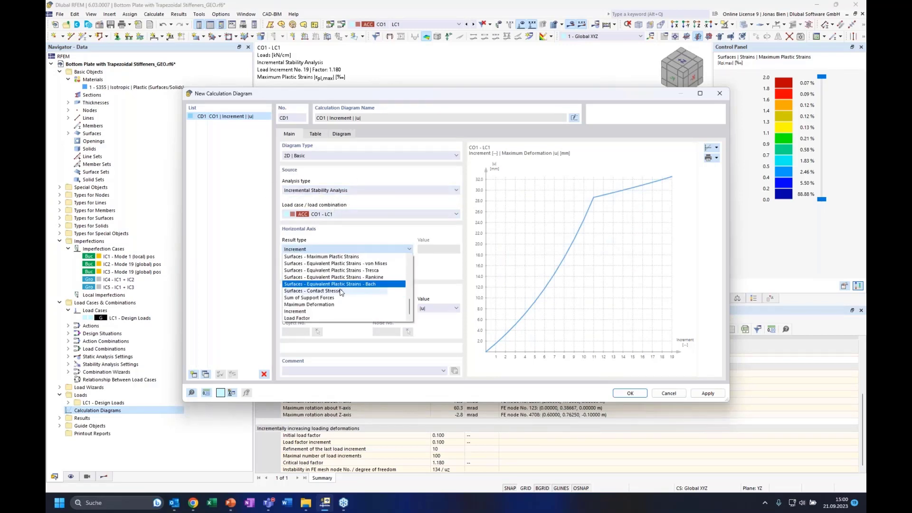
pyautogui.scroll(-1, 313, 318)
pyautogui.scroll(5, 323, 295)
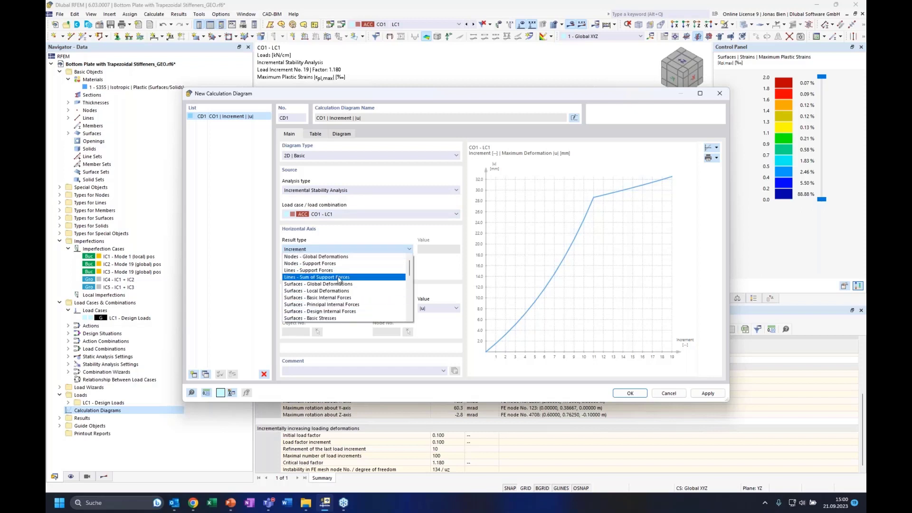
pyautogui.scroll(-5, 341, 285)
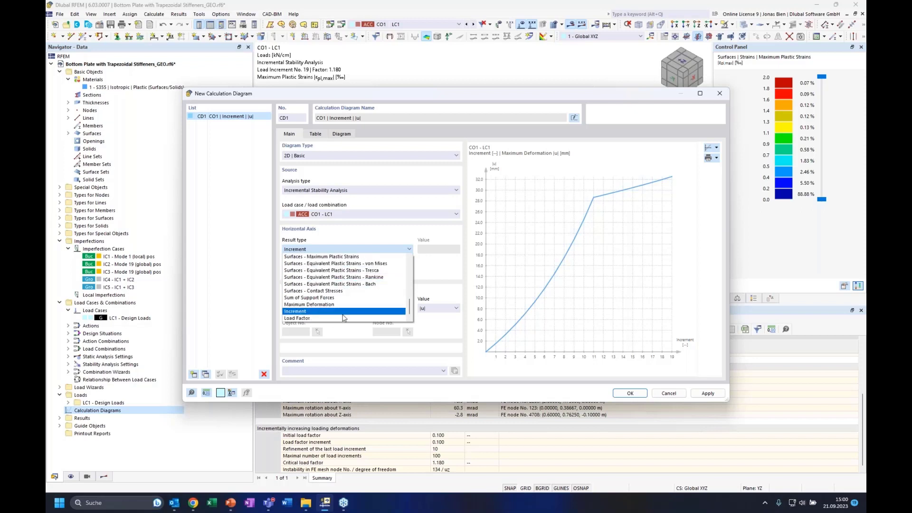
pyautogui.click(335, 305)
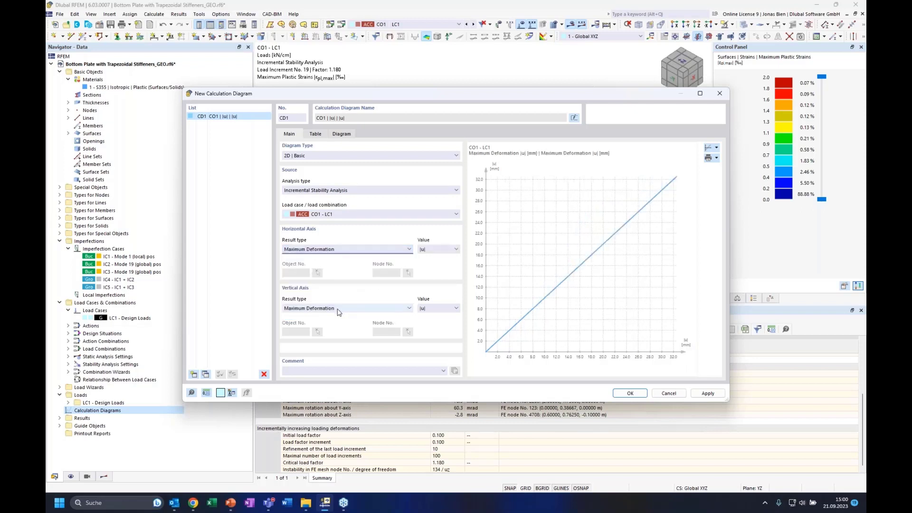
pyautogui.click(336, 309)
pyautogui.scroll(-1, 320, 366)
pyautogui.click(316, 377)
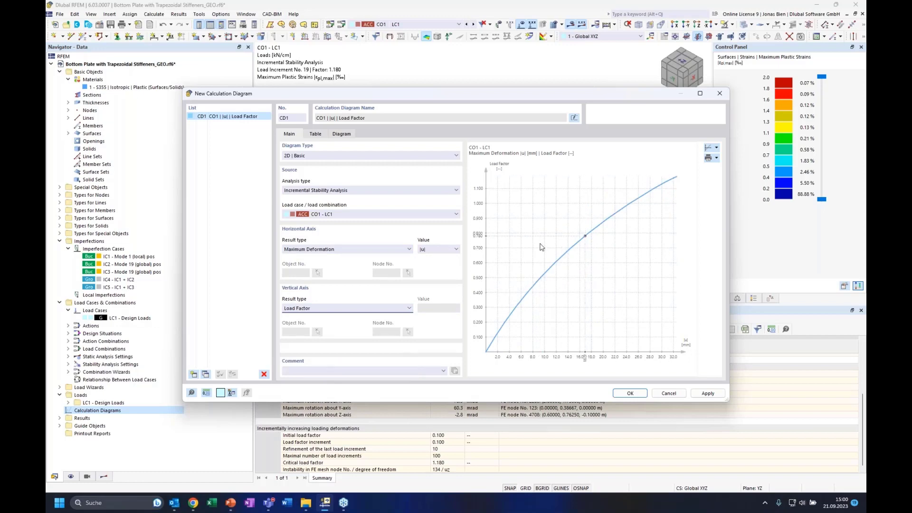
# - Keep CO1 as the diagram's load combination and examine the end of its load-deformation curve
pyautogui.click(382, 214)
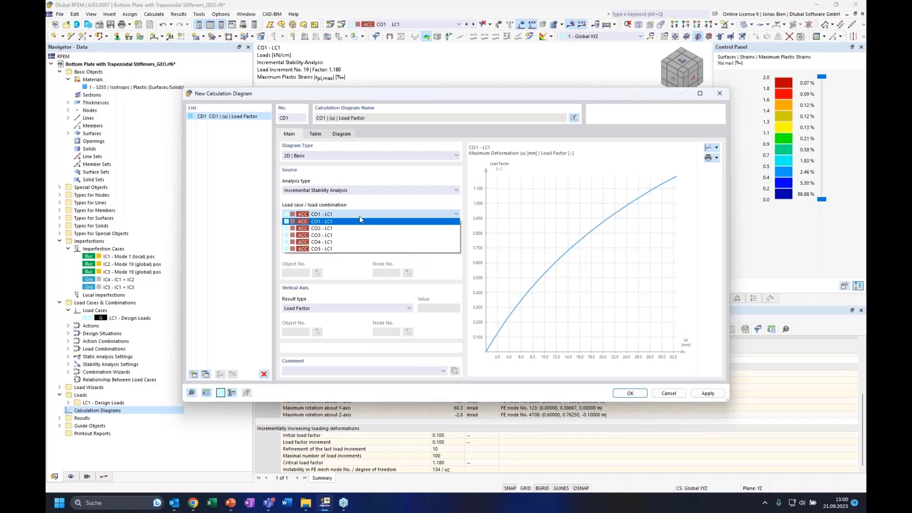
pyautogui.click(362, 221)
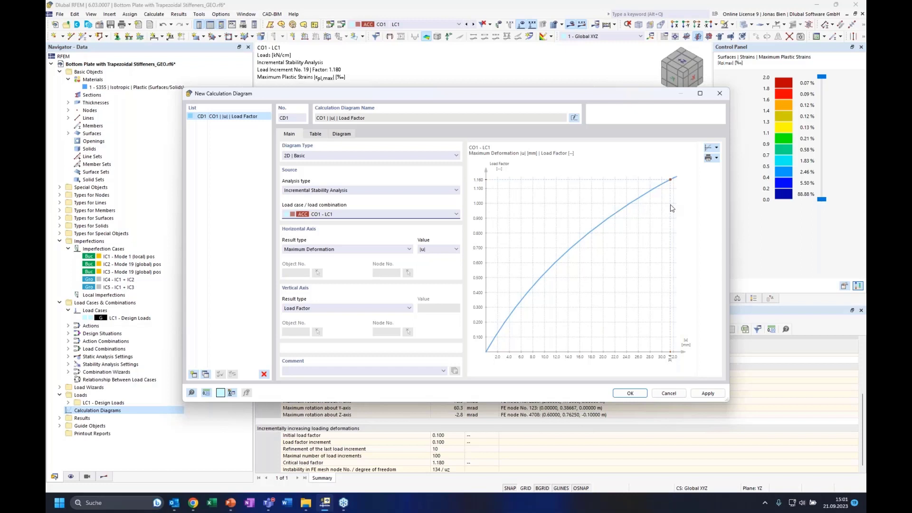
pyautogui.moveTo(677, 184)
pyautogui.moveTo(677, 178)
# - Compare the load-deformation curves of load combinations CO2 through CO5, and switch to the PowerPoint presentation
pyautogui.click(359, 214)
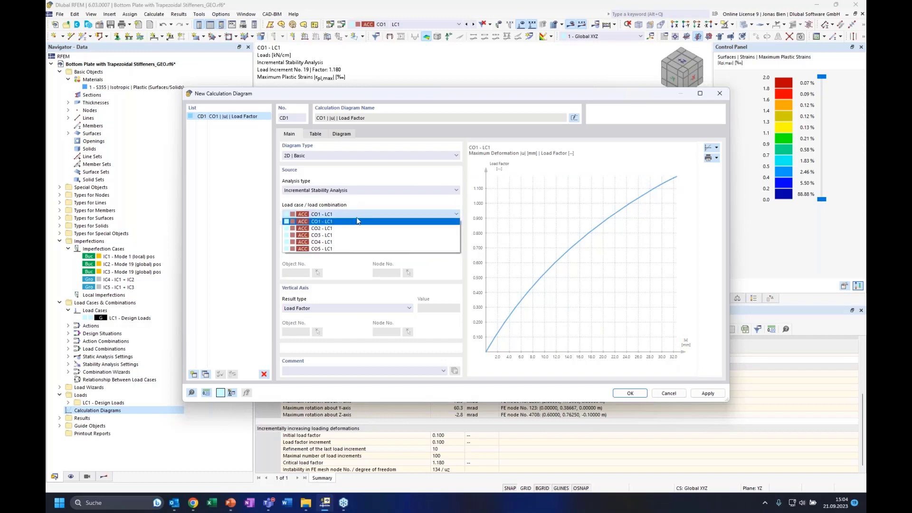
pyautogui.click(350, 229)
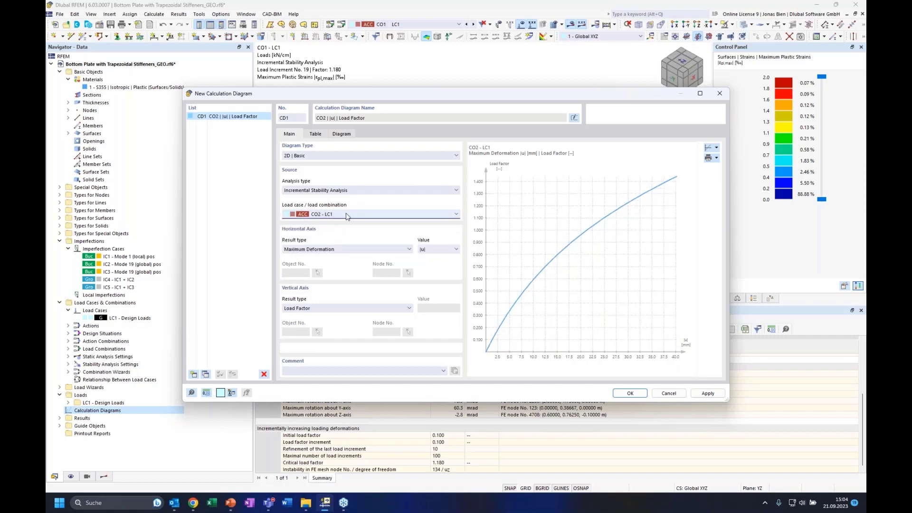
pyautogui.click(347, 215)
pyautogui.click(336, 236)
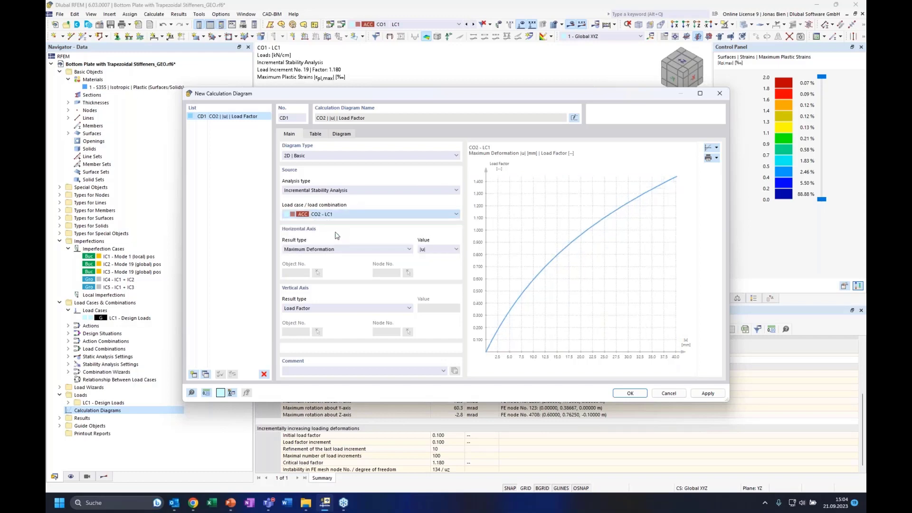
pyautogui.click(347, 215)
pyautogui.click(346, 244)
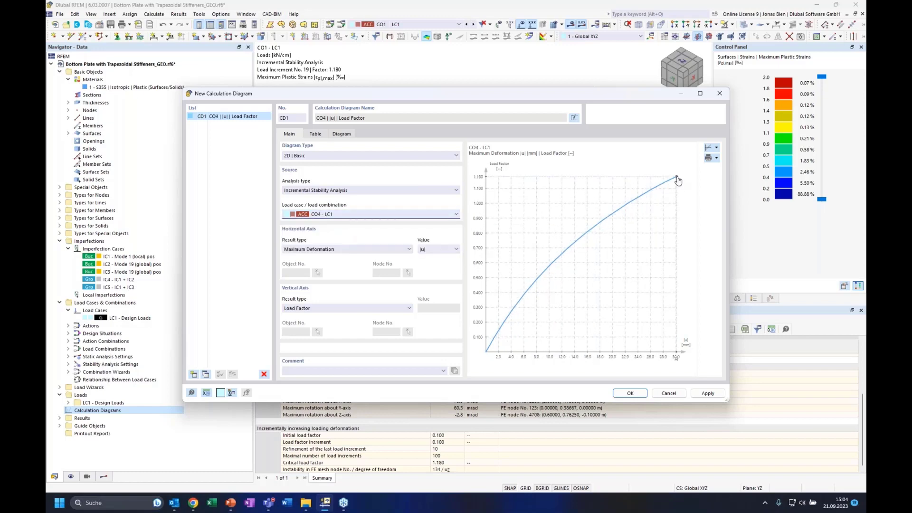
pyautogui.click(359, 215)
pyautogui.click(333, 235)
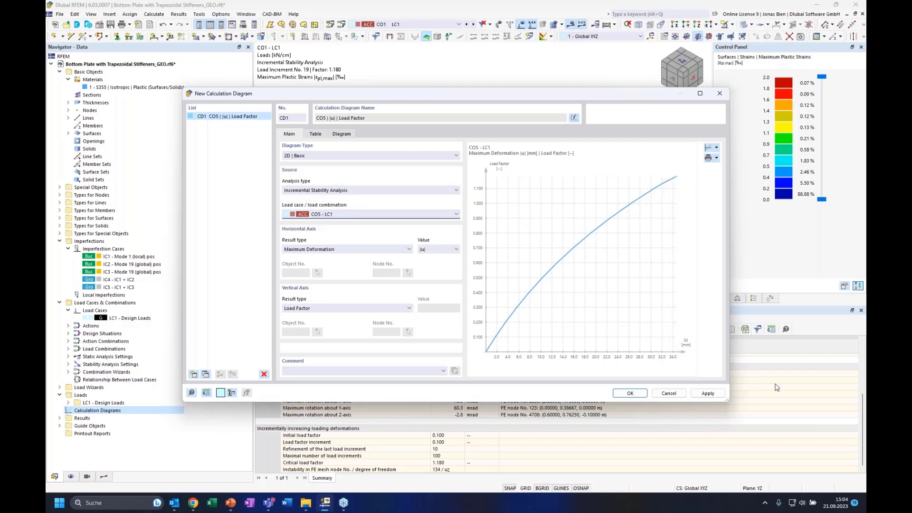
pyautogui.hotkey('alt', 'Tab')
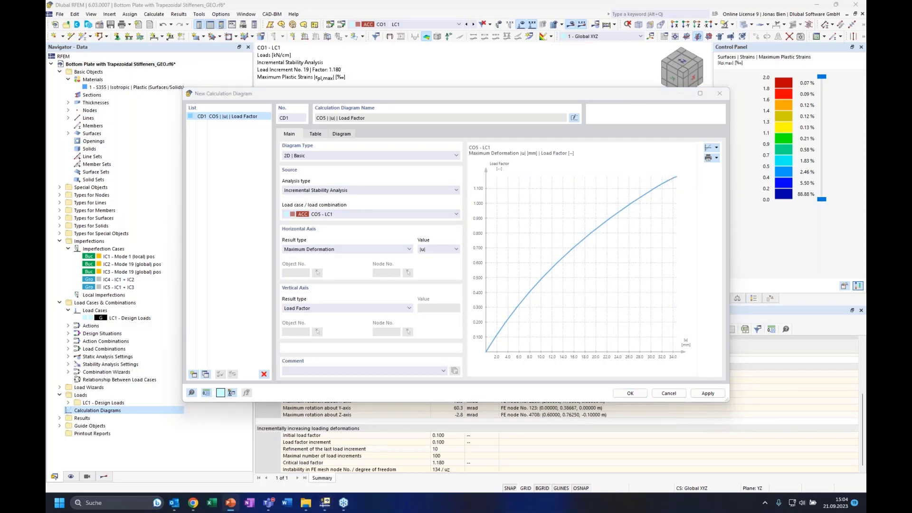